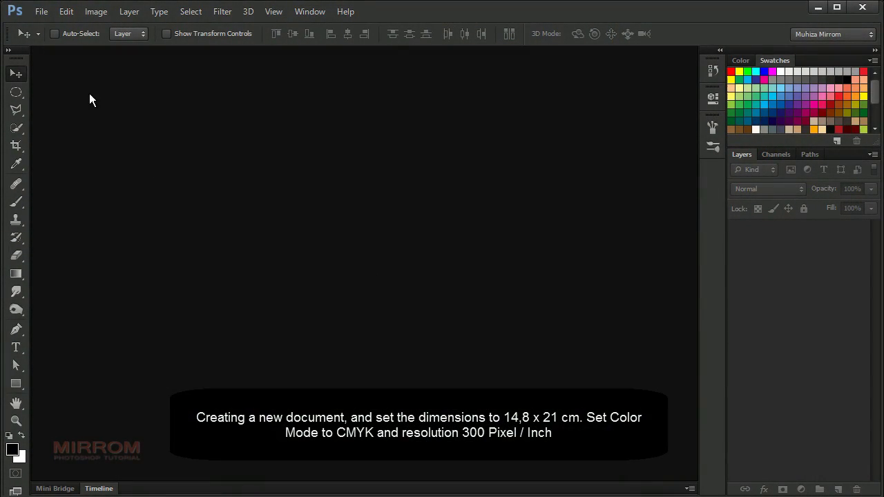
Start a new document named Acoustic Flyer, 14,8 cm wide by 21 cm high
left_click(42, 11)
left_click(100, 28)
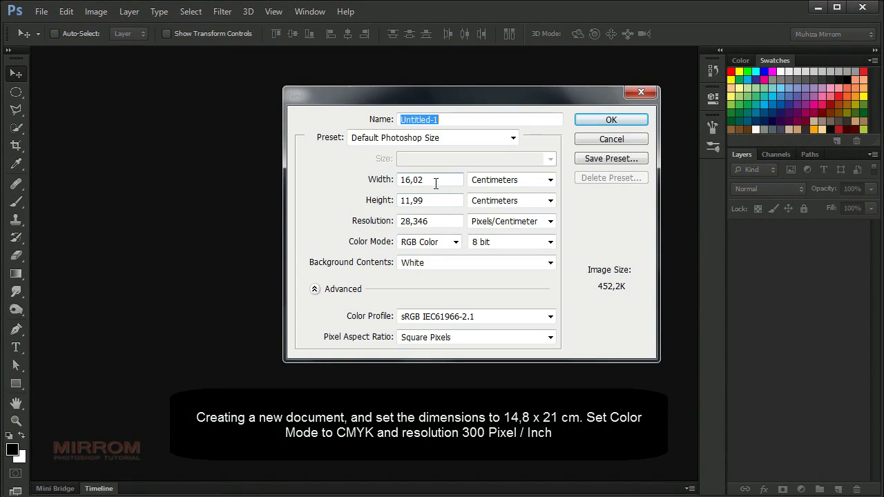
type("Acoustic Flyer")
left_click_drag(433, 181, 382, 177)
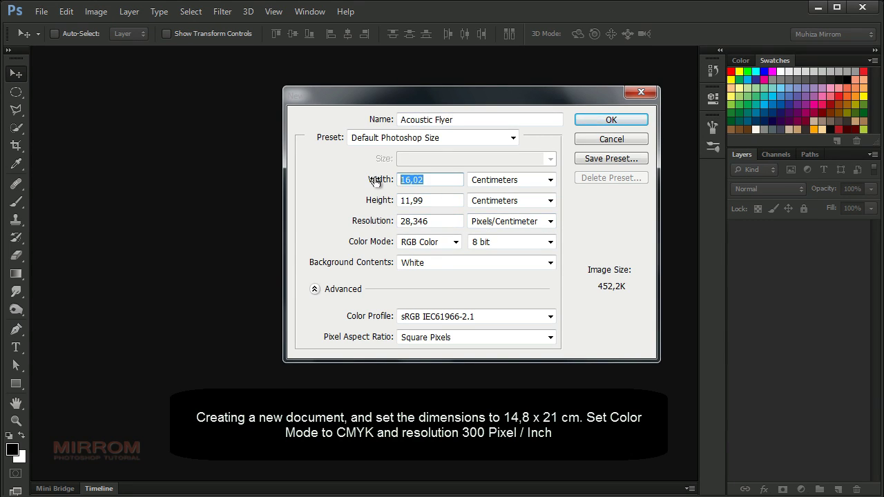
type("14,8")
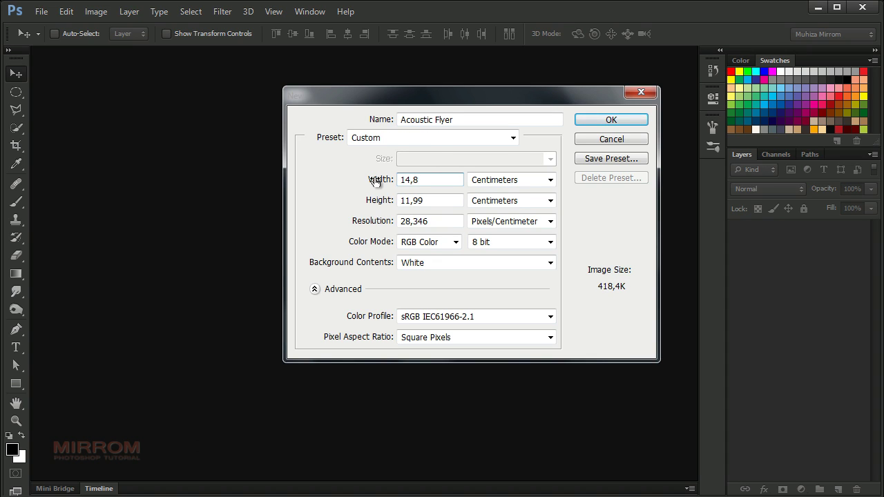
left_click_drag(428, 201, 371, 203)
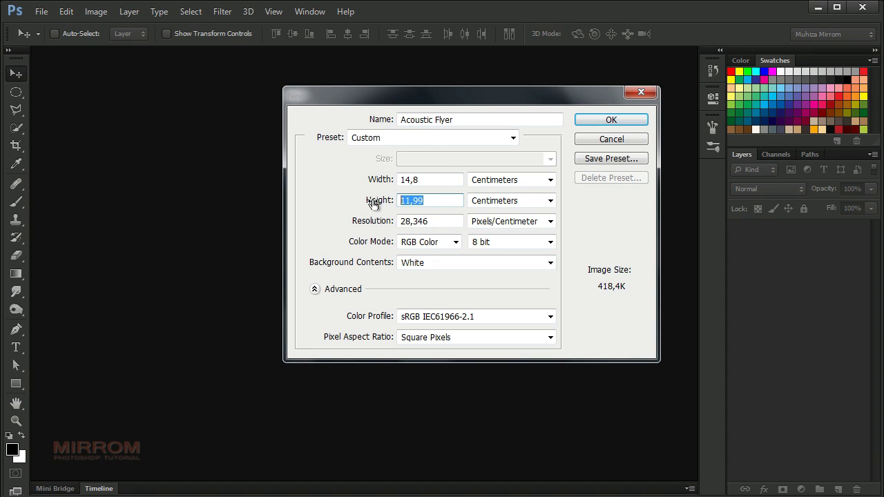
type("21")
left_click(500, 200)
left_click(500, 231)
Set resolution to 300 pixels/inch and CMYK Color, create it, and fit the page on screen
left_click(500, 222)
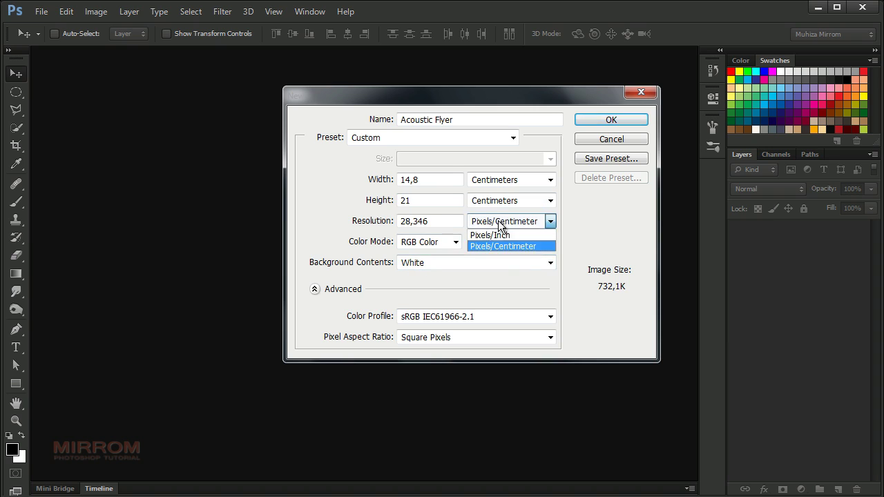
left_click(490, 235)
left_click_drag(432, 221, 359, 224)
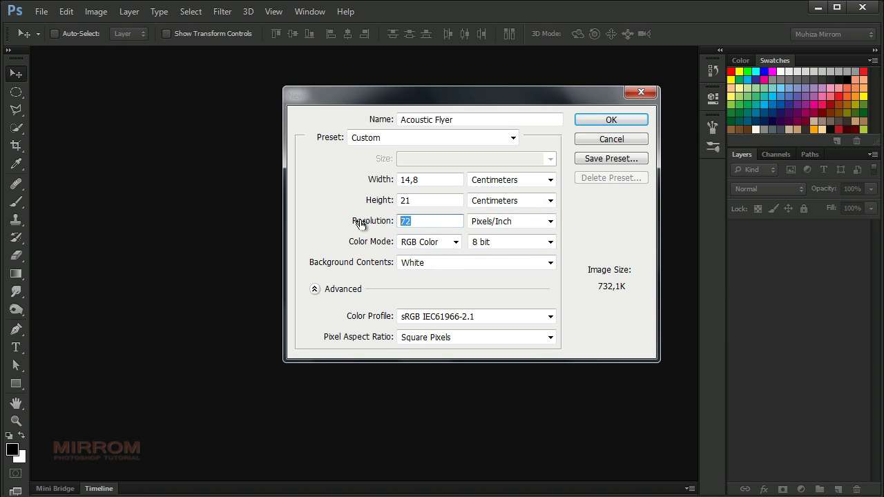
type("300")
left_click(456, 243)
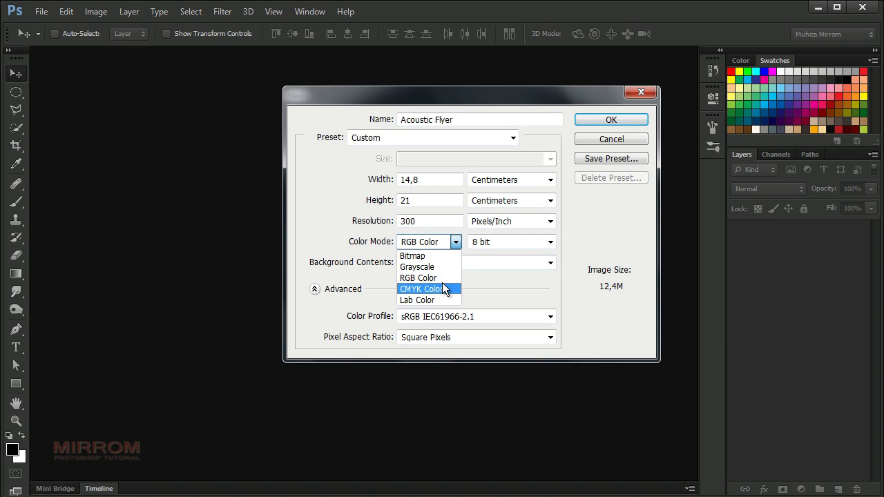
left_click(420, 290)
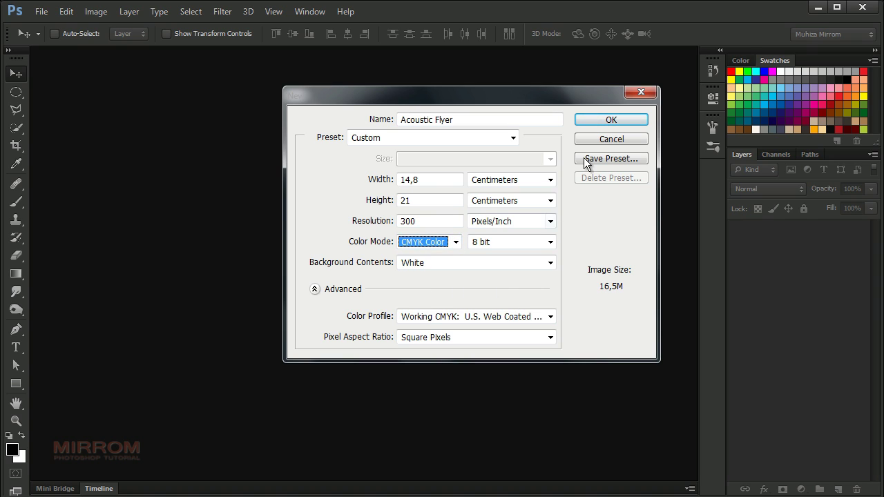
left_click(600, 121)
key("ctrl+0")
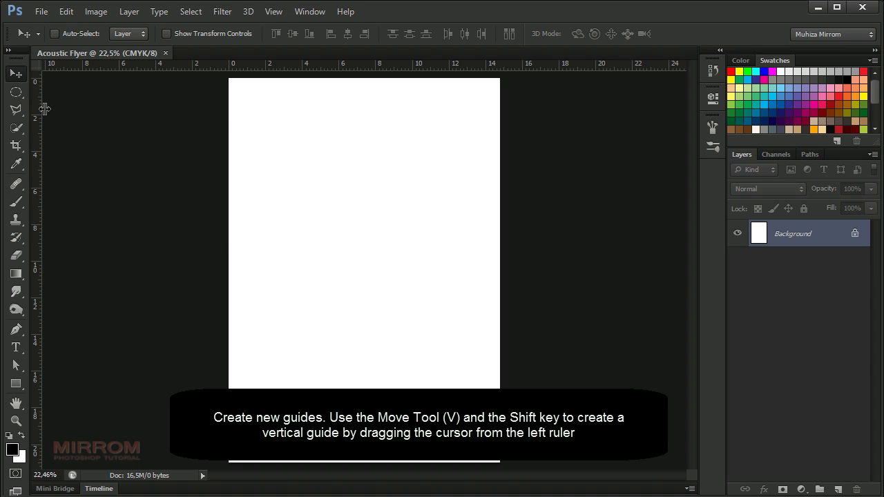
Drag a vertical guide from the left ruler to the page centre, about 7,4 cm
left_click_drag(44, 109, 370, 133)
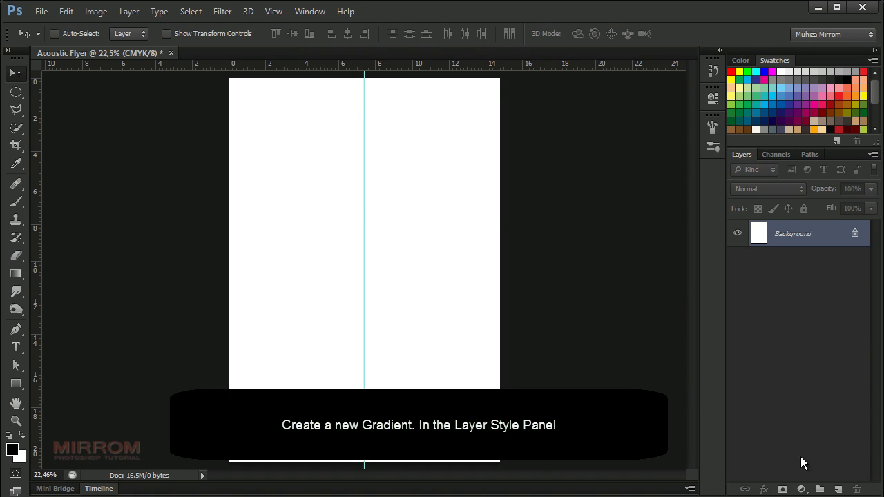
Add a Gradient Fill layer using the Sky8 preset
left_click(802, 489)
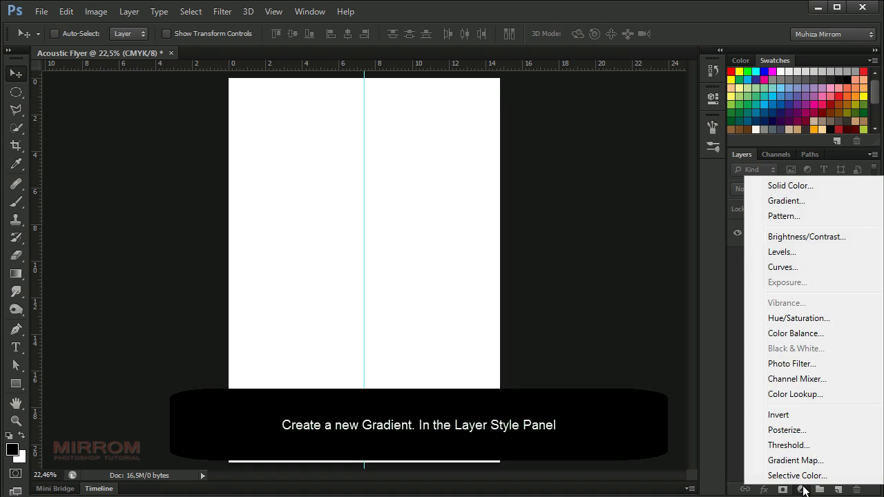
left_click(815, 202)
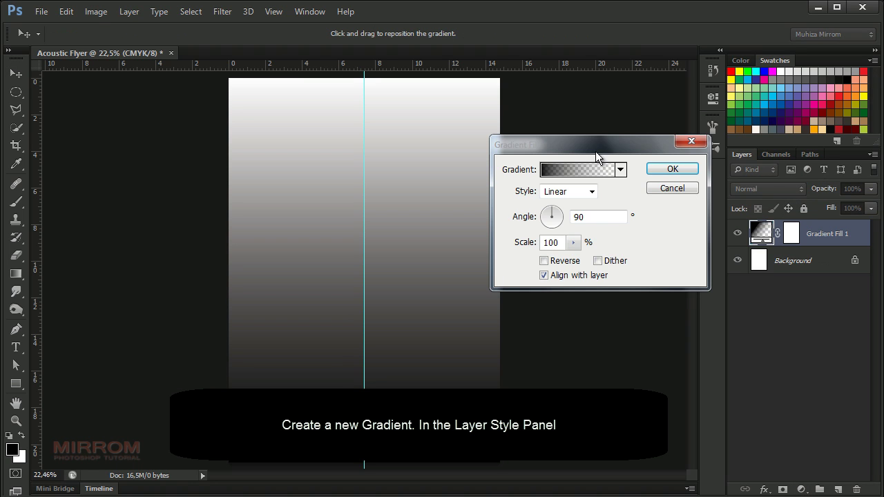
left_click(620, 170)
left_click_drag(643, 201, 646, 263)
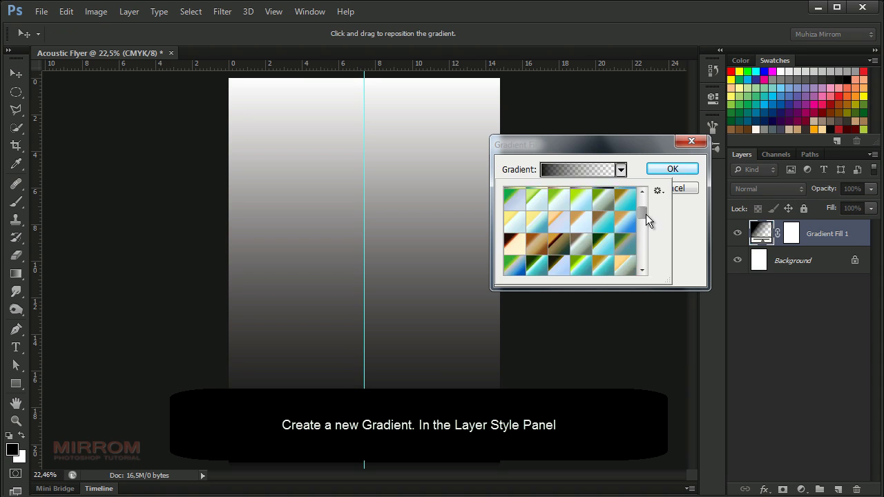
scroll(581, 257, "up", 1)
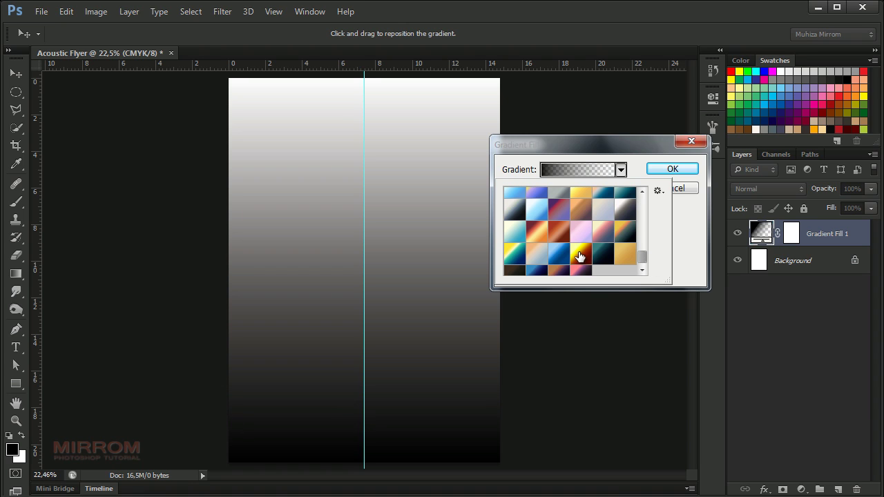
scroll(580, 255, "up", 2)
scroll(584, 251, "up", 1)
left_click(560, 222)
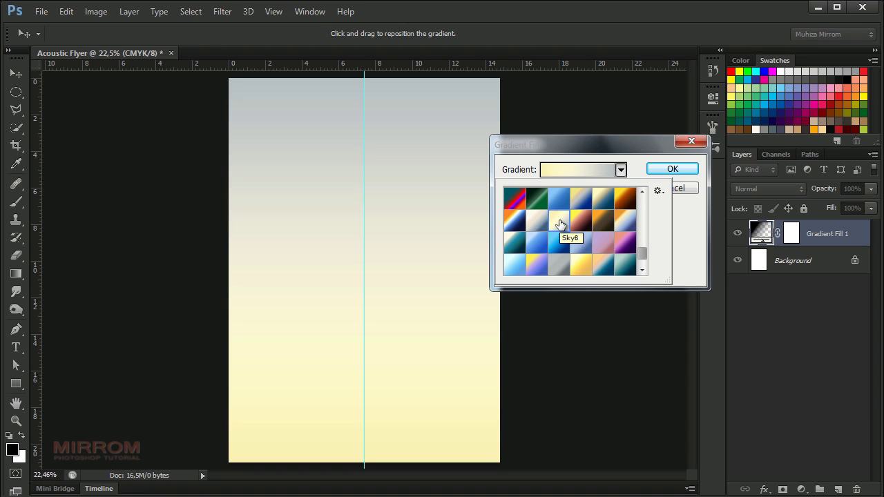
left_click(572, 169)
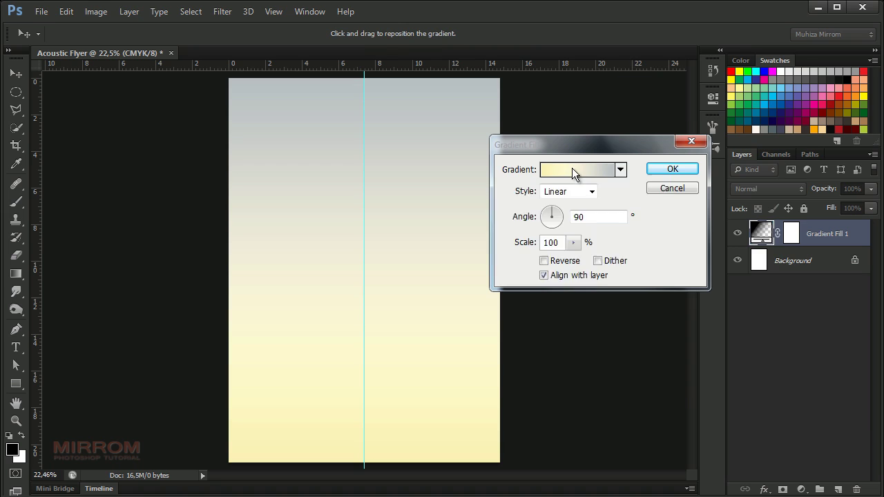
In the Gradient Editor, recolour the left stop and the 30% stop
left_click(572, 169)
left_click(512, 297)
left_click(581, 352)
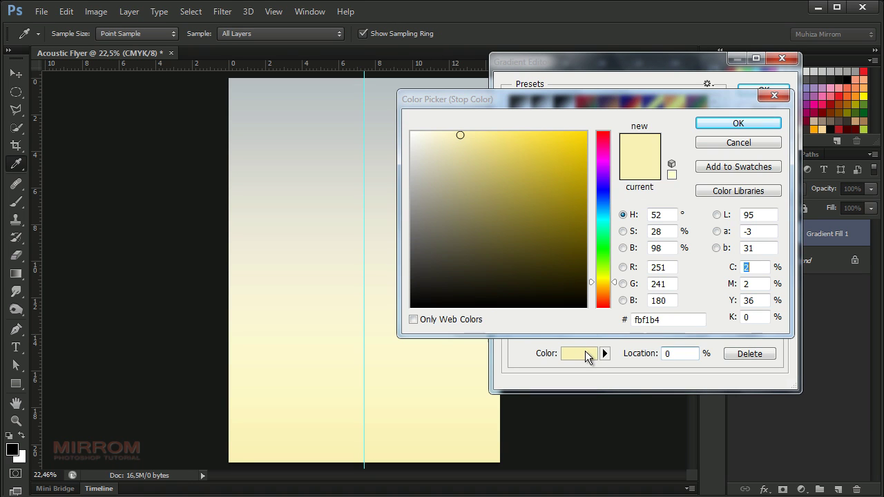
left_click(711, 125)
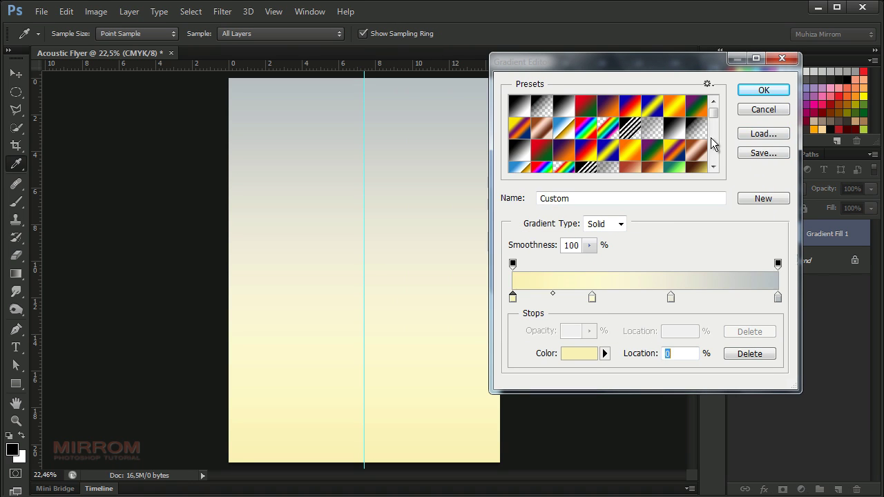
left_click(594, 297)
left_click(579, 353)
double_click(662, 322)
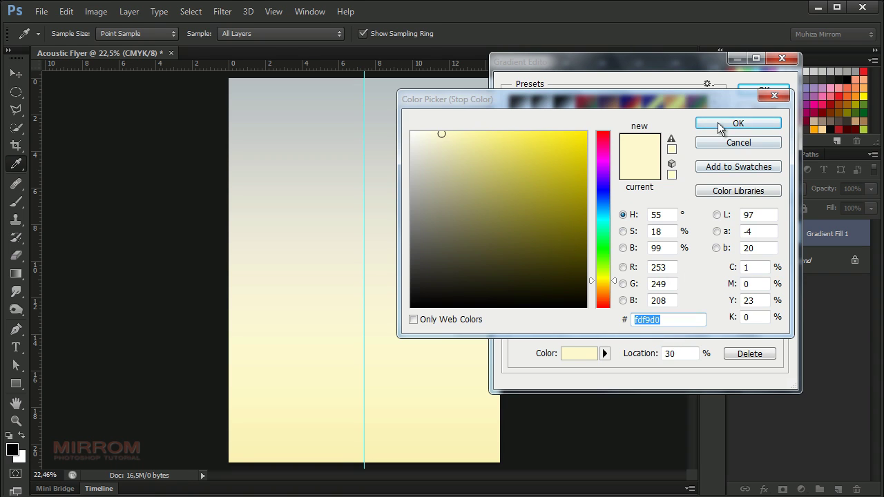
left_click(718, 125)
double_click(677, 355)
Recolour the 100% stop and accept the grey-blue to pale-yellow gradient
left_click(670, 298)
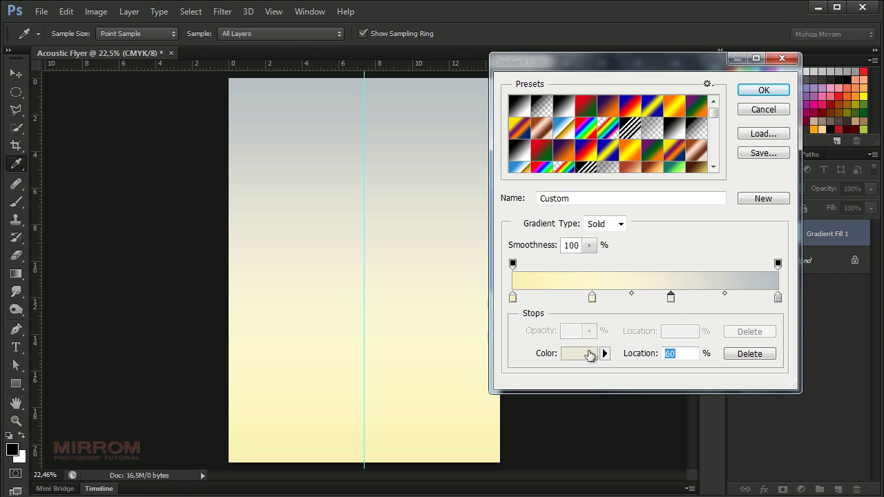
left_click(579, 353)
left_click(721, 145)
left_click(777, 298)
left_click(580, 354)
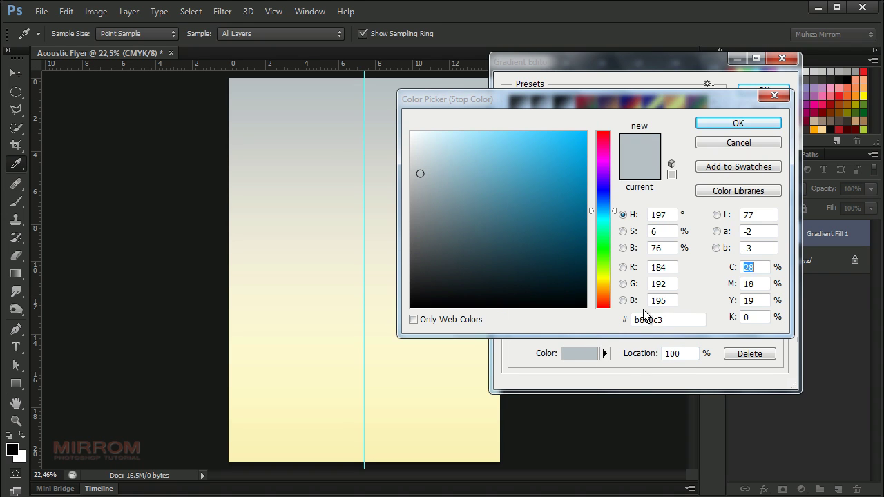
left_click(735, 126)
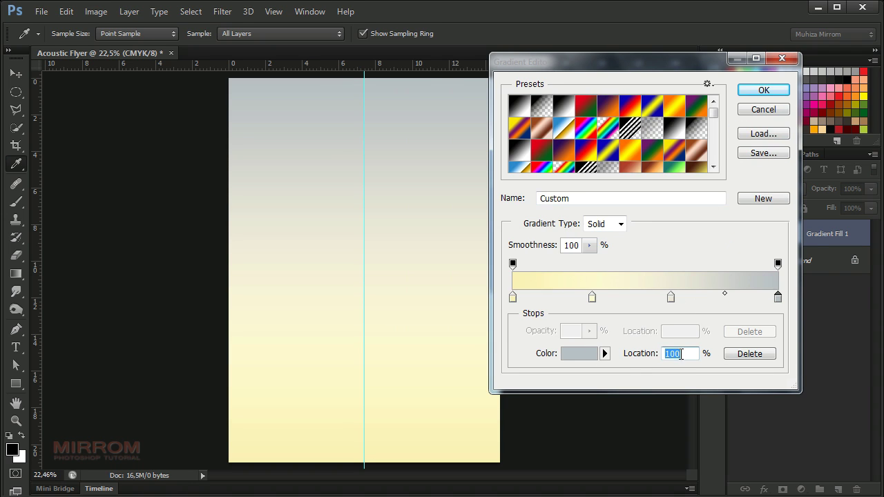
left_click(755, 90)
left_click(591, 196)
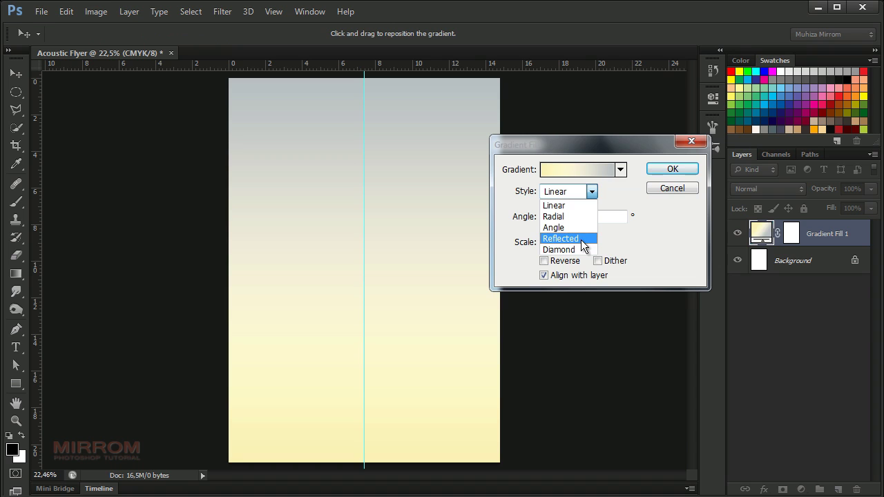
Make the gradient Reflected and Reversed at 122,74° with 154% scale, and confirm
left_click(581, 240)
left_click(553, 209)
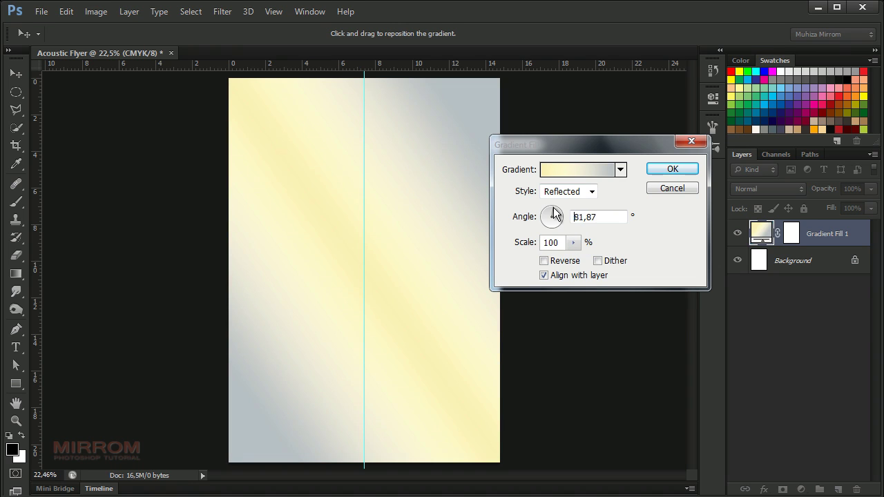
left_click(544, 261)
left_click(552, 209)
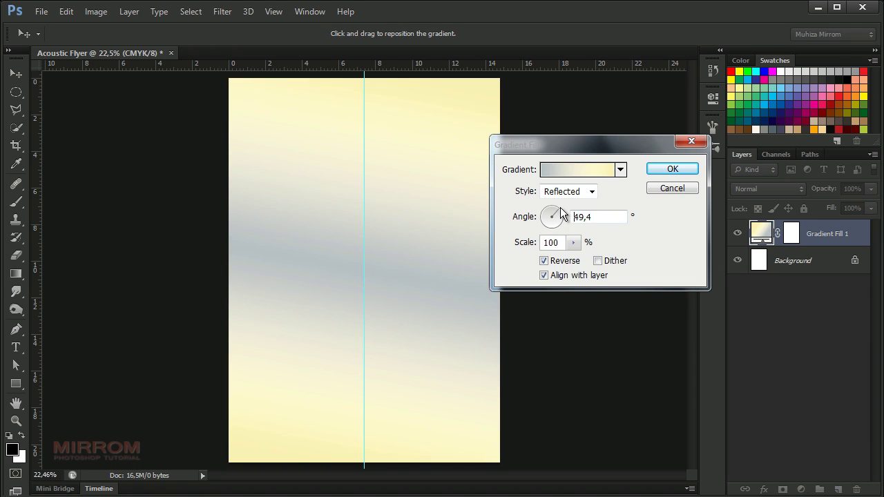
left_click(555, 210)
left_click(549, 211)
left_click(546, 208)
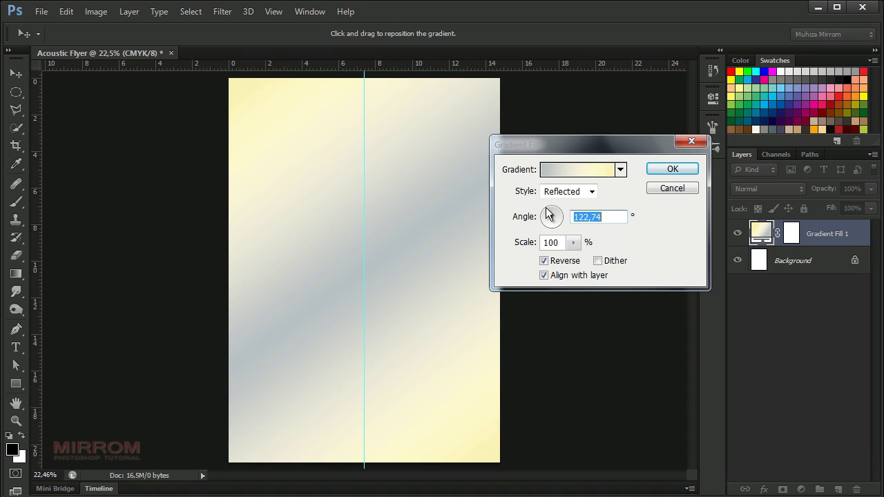
mouse_move(575, 241)
left_mouse_down()
mouse_move(581, 263)
mouse_move(589, 259)
mouse_move(580, 261)
left_mouse_up()
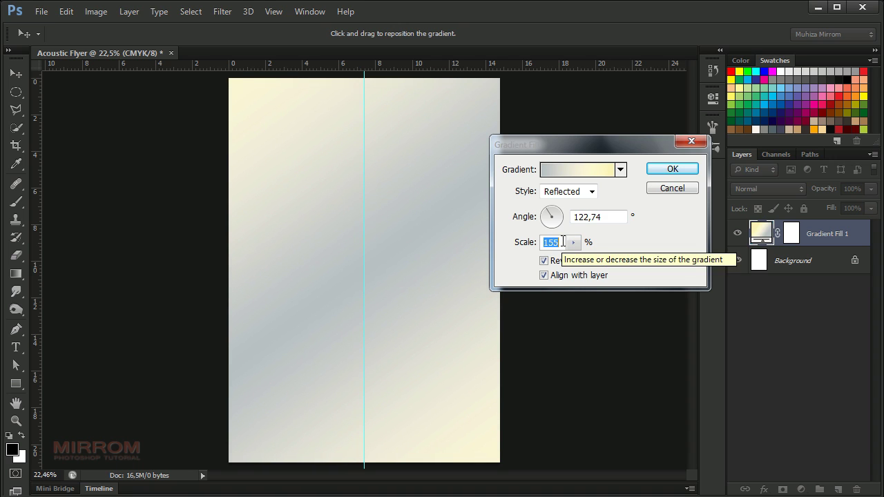
key("Down")
key("Down")
key("Down")
left_click(665, 192)
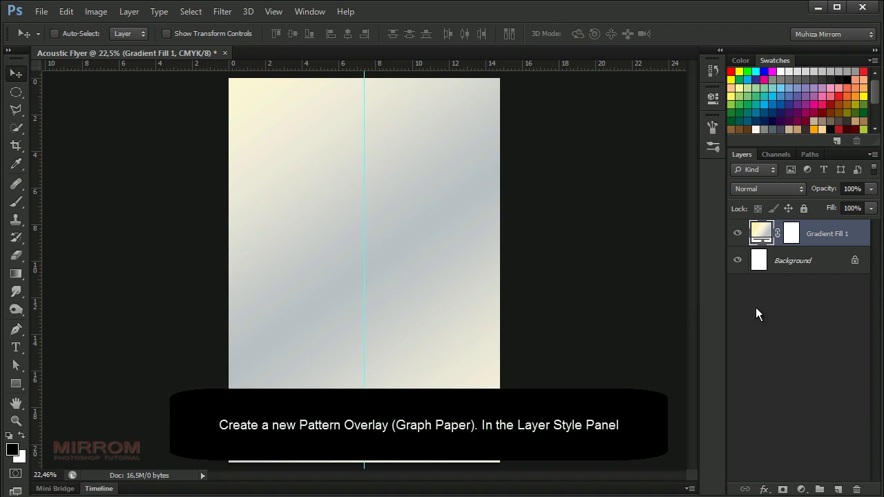
Add a Pattern Fill layer using Graph Paper from the Color Paper pattern set
left_click(803, 488)
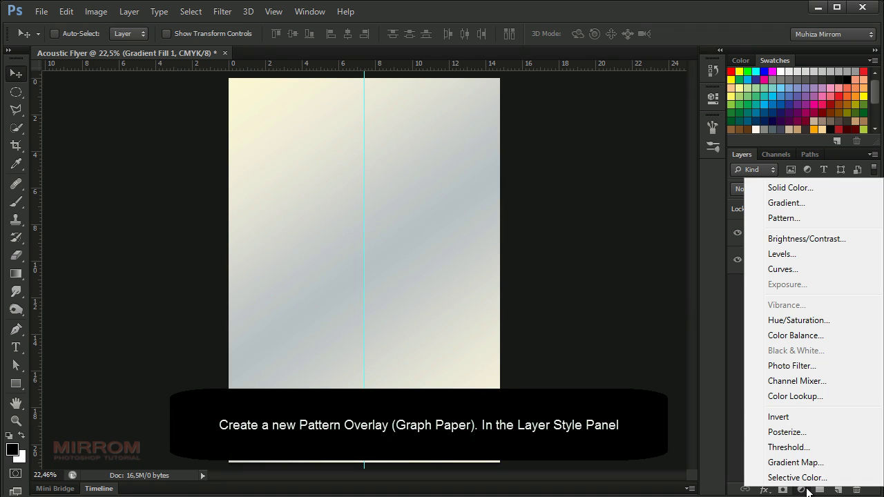
left_click(812, 218)
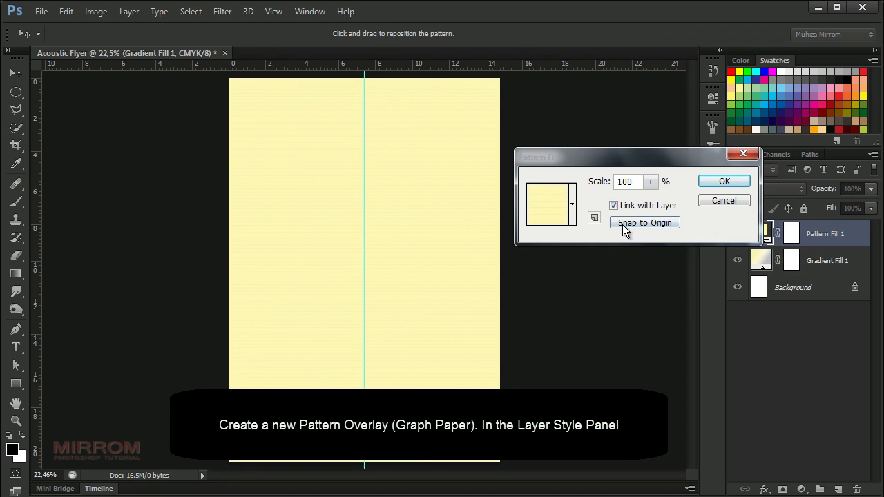
left_click(572, 205)
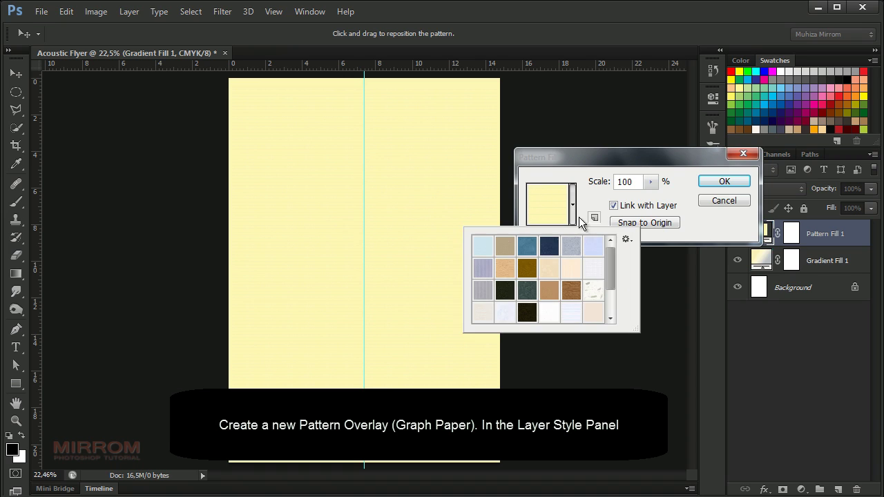
left_click(626, 239)
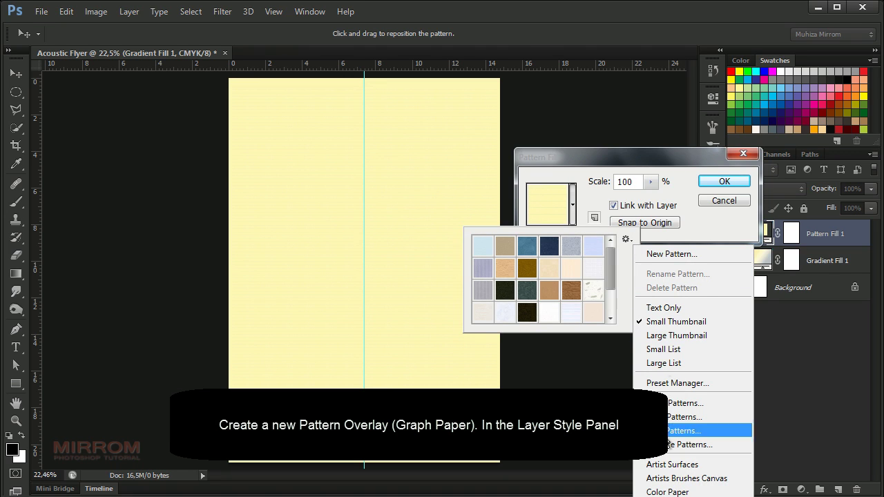
left_click(717, 492)
left_click(399, 206)
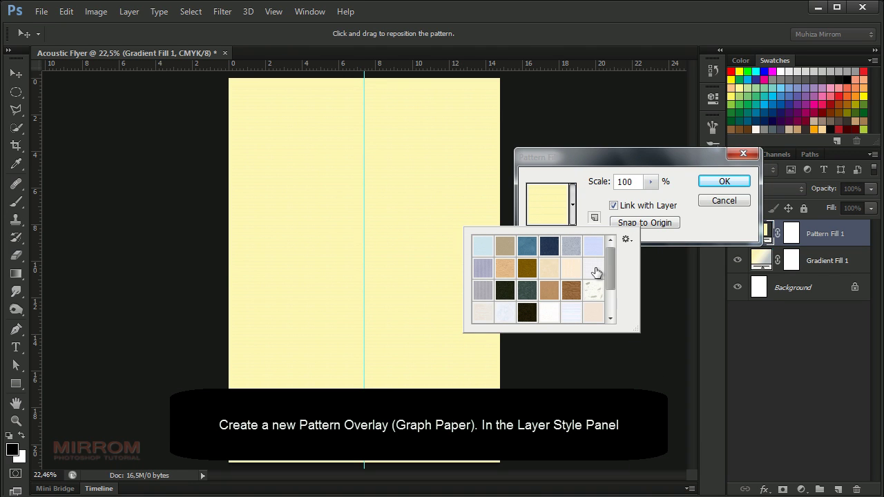
left_click(594, 269)
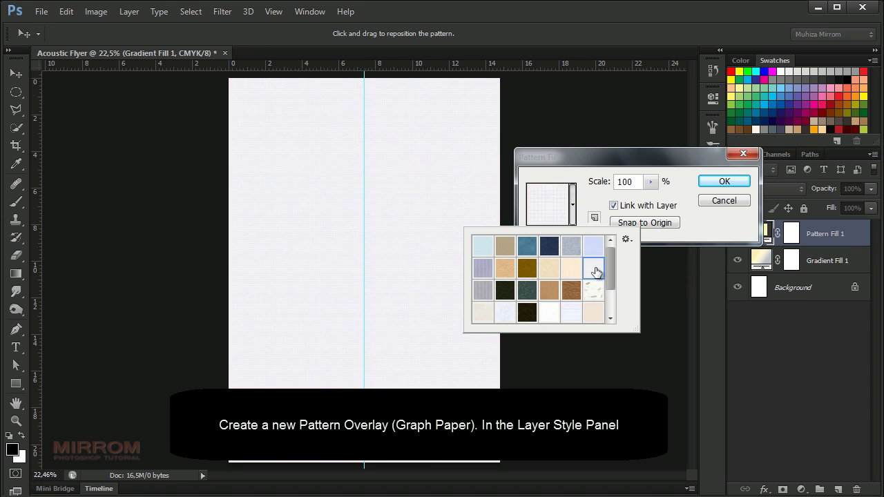
left_click(695, 230)
left_click(707, 181)
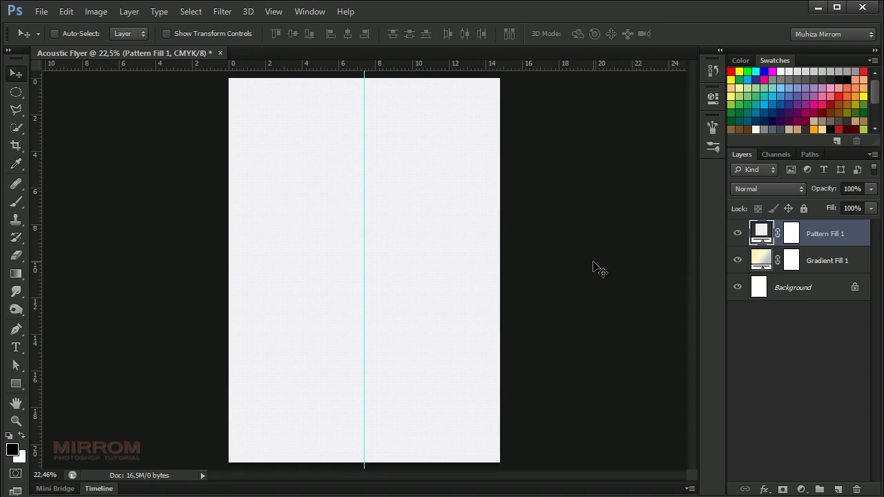
Set the pattern layer to Multiply and duplicate it as Pattern Fill 1 copy
left_click(767, 188)
left_click(764, 247)
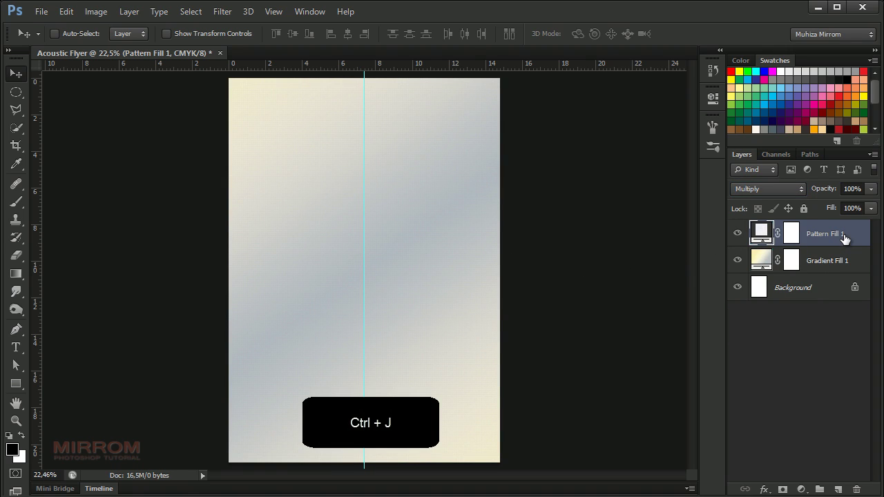
key("ctrl+j")
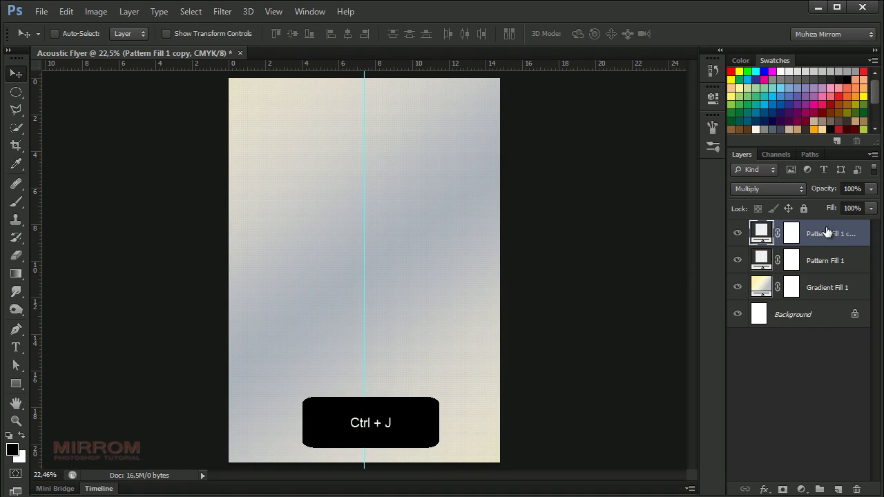
left_click(829, 257)
left_click(824, 236)
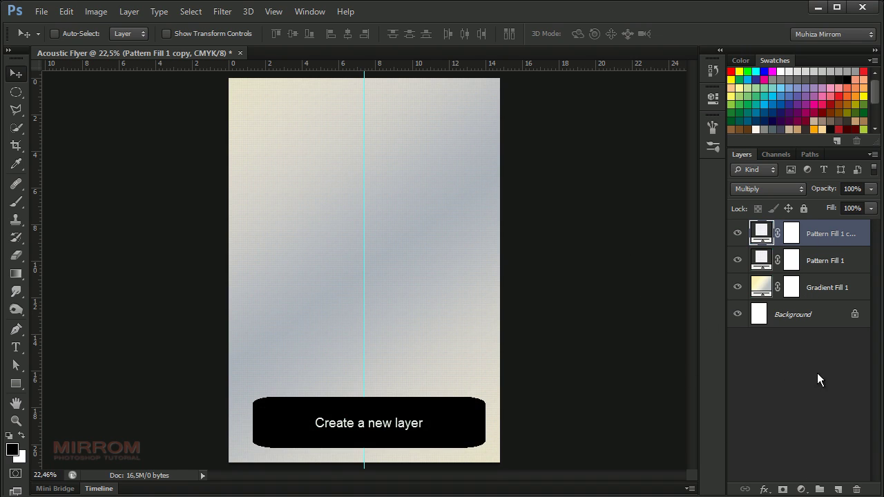
On a new layer, stamp a stain near the centre with watercolour brush 488 at 517 px
left_click(838, 489)
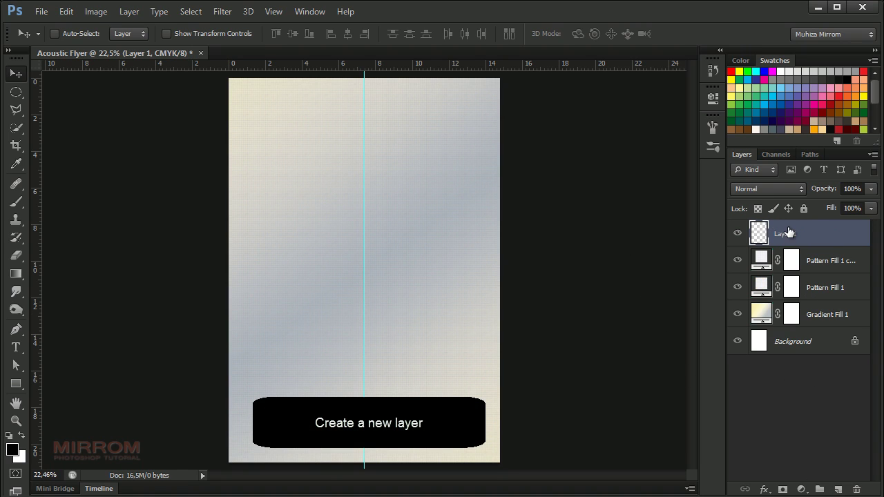
left_click(12, 449)
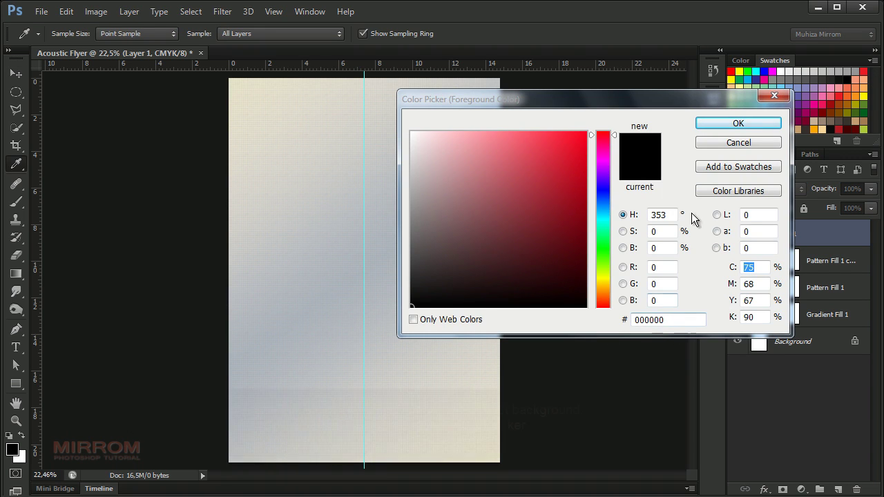
key("Return")
key("b")
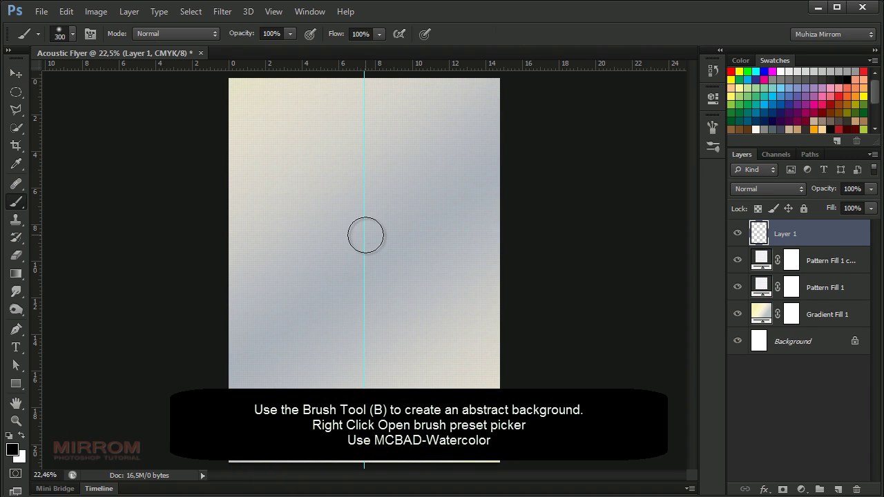
right_click(405, 181)
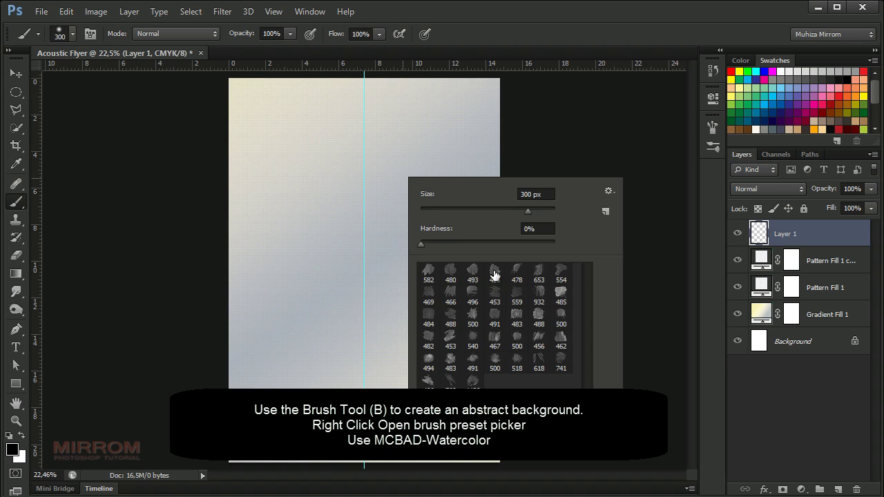
left_click(495, 275)
double_click(545, 194)
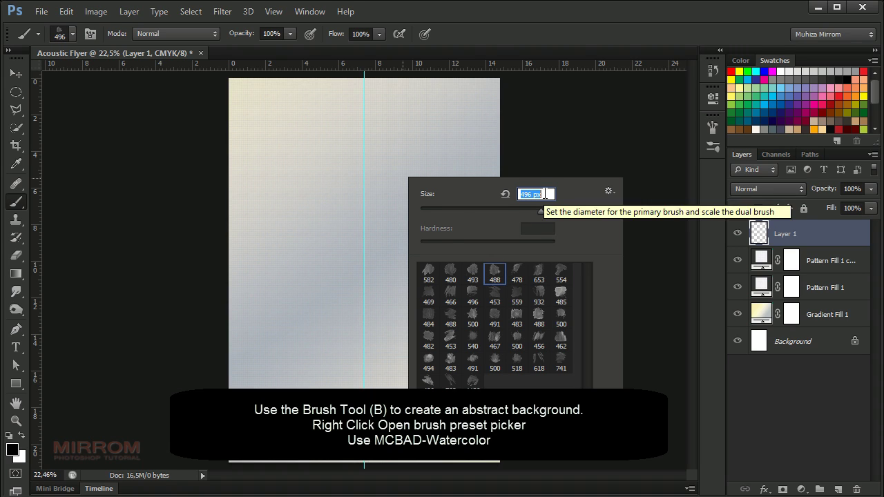
type("517")
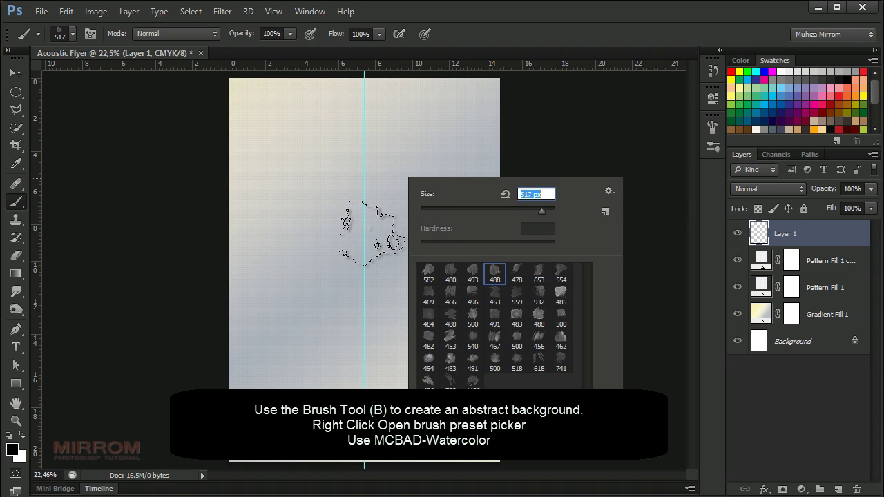
left_click(355, 245)
Enlarge the stain to about 243%, tilt it slightly, and nudge it left
key("v")
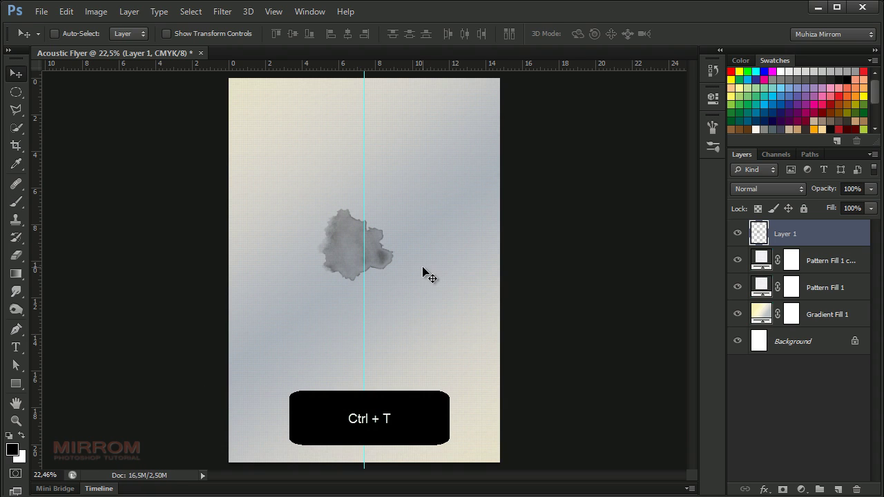
key("ctrl+t")
mouse_move(394, 281)
left_mouse_down()
mouse_move(449, 335)
mouse_move(391, 200)
mouse_move(413, 216)
left_mouse_up()
left_click_drag(330, 197, 293, 149)
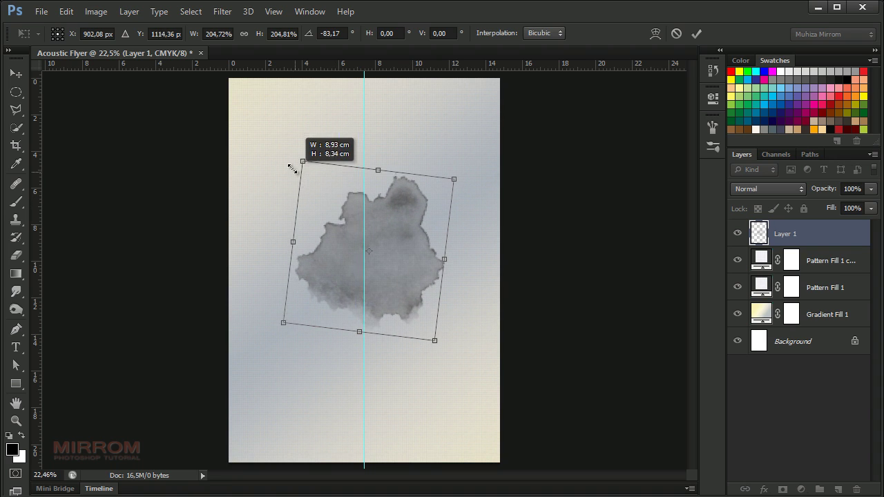
left_click_drag(426, 339, 448, 363)
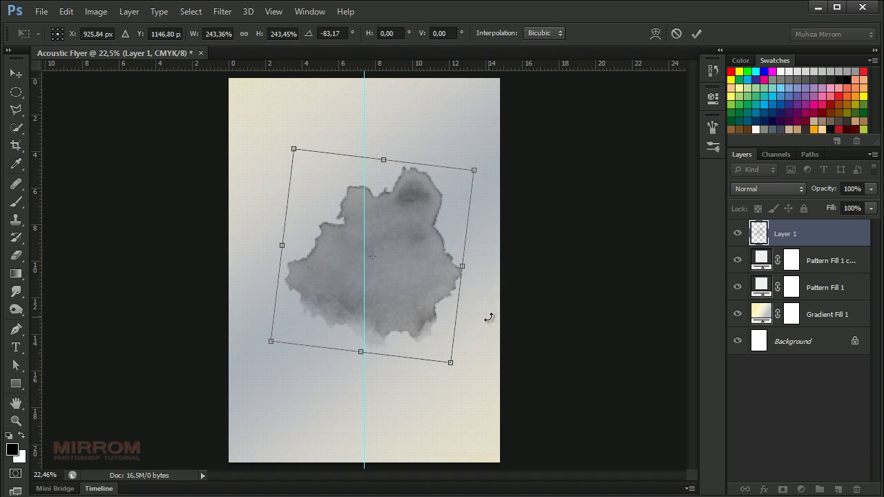
left_click_drag(487, 312, 489, 334)
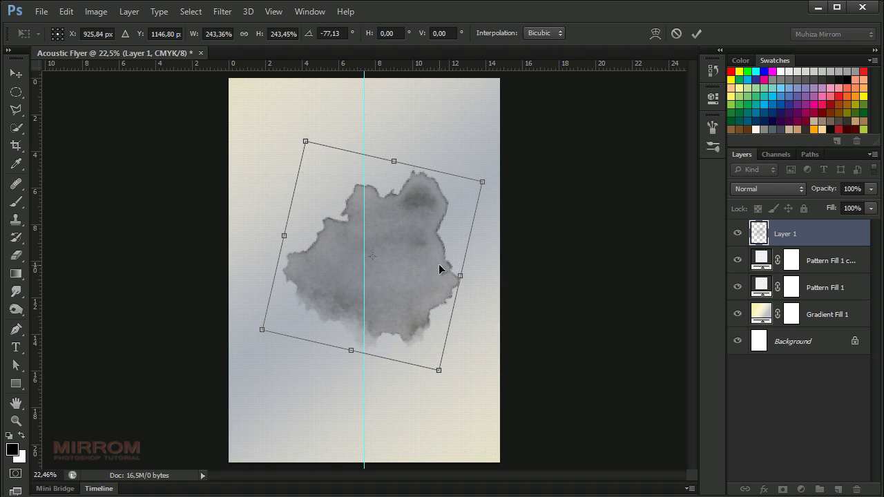
left_click(697, 34)
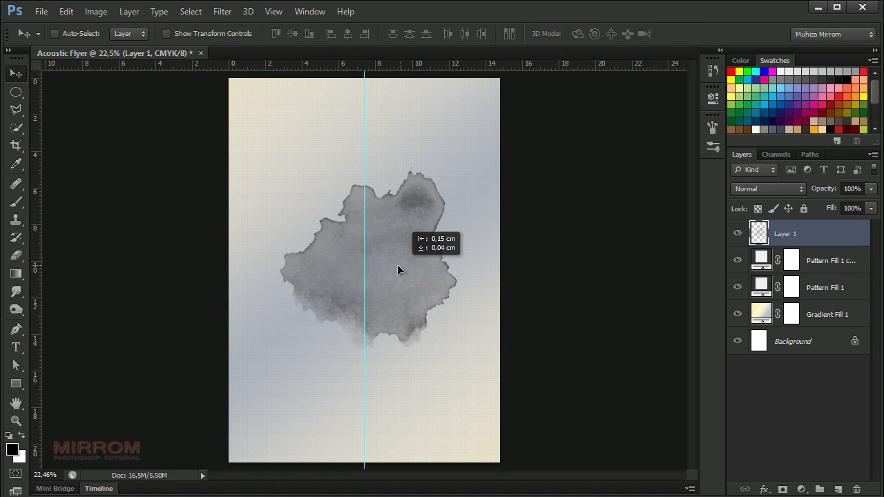
left_click_drag(409, 268, 397, 266)
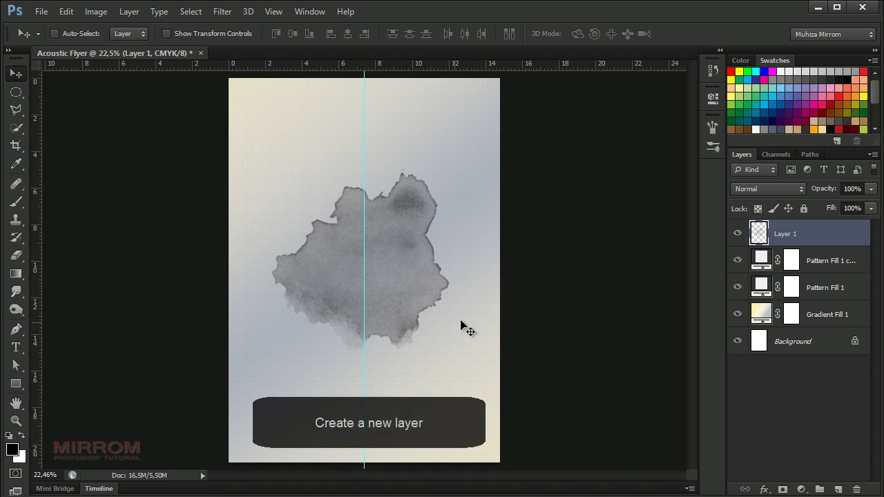
On a new layer, paint a streaky 768 px brush stroke and move it up over the stain
left_click(838, 489)
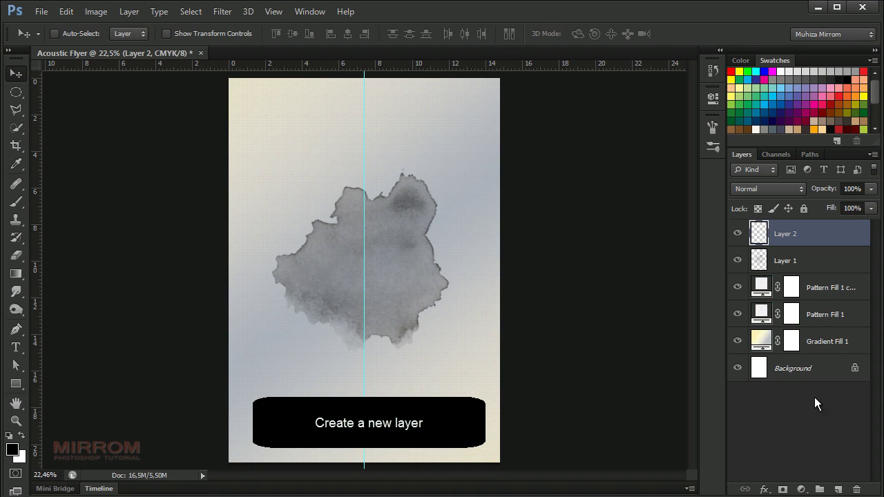
key("b")
right_click(420, 146)
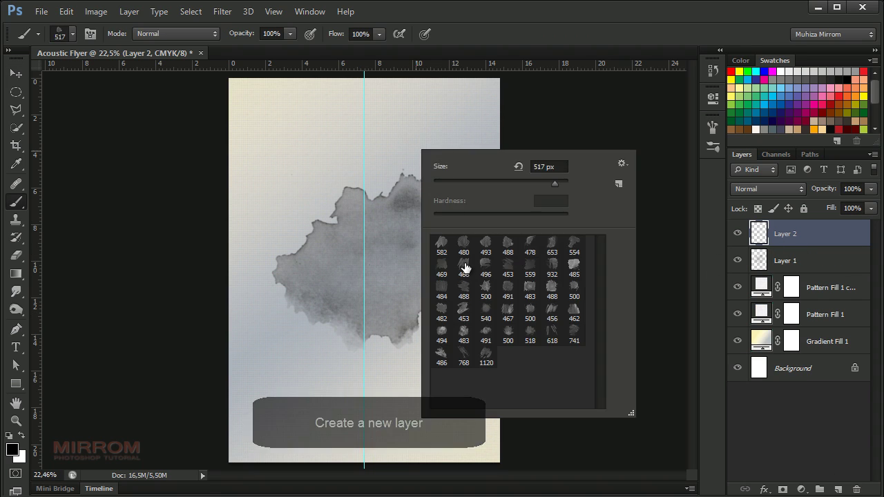
left_click(465, 356)
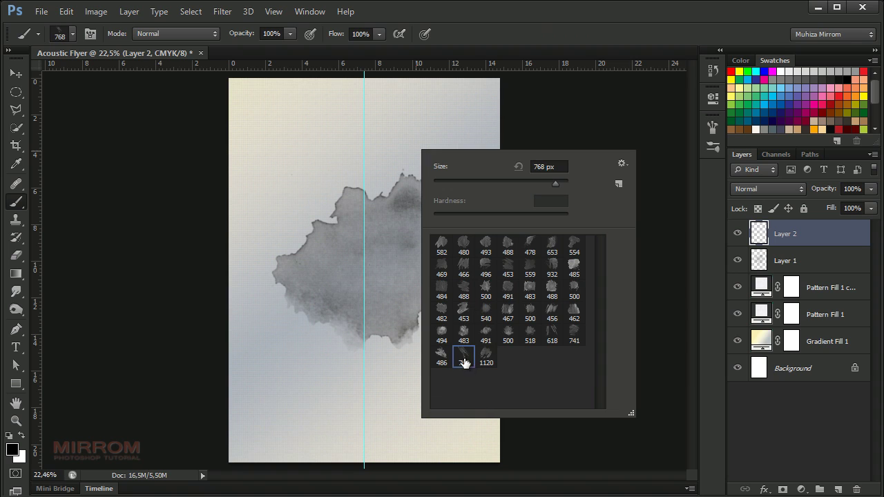
left_click(364, 294)
key("v")
left_click_drag(389, 330, 390, 195)
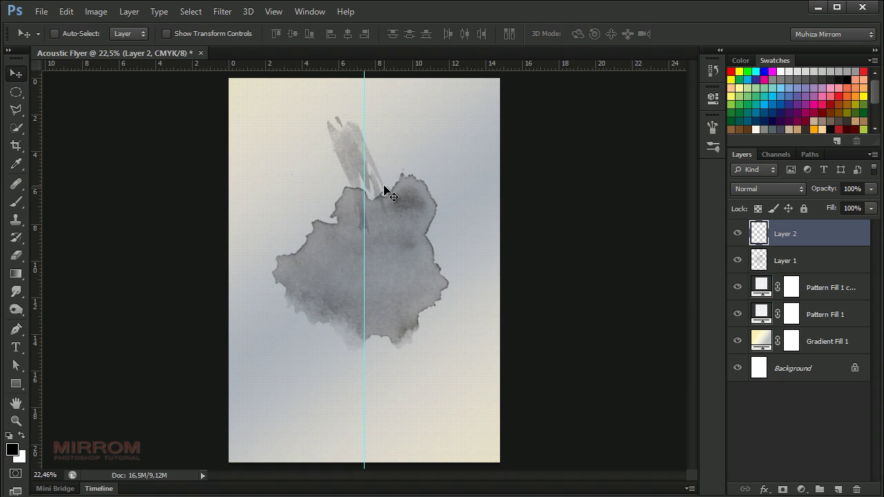
Flip the streak vertically and enlarge it to about 172%
key("ctrl+t")
left_click_drag(422, 136, 401, 244)
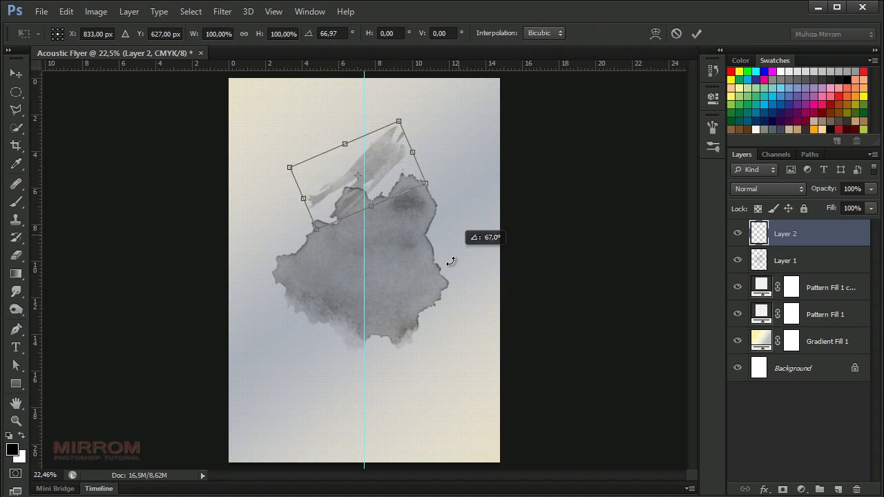
right_click(391, 152)
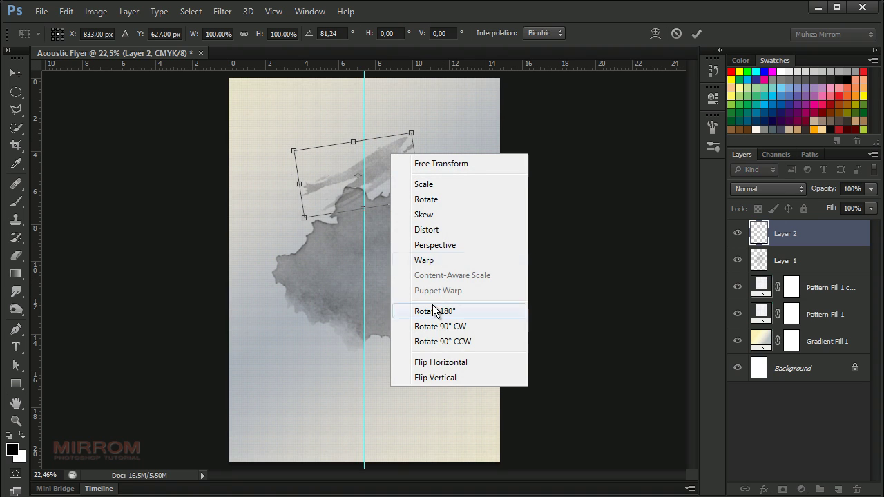
left_click(465, 375)
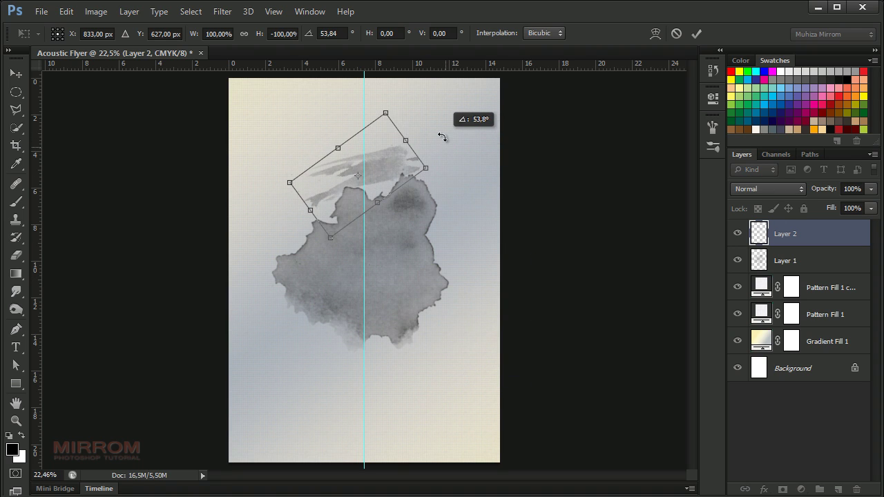
left_click_drag(466, 219, 447, 134)
left_click_drag(335, 240, 271, 326)
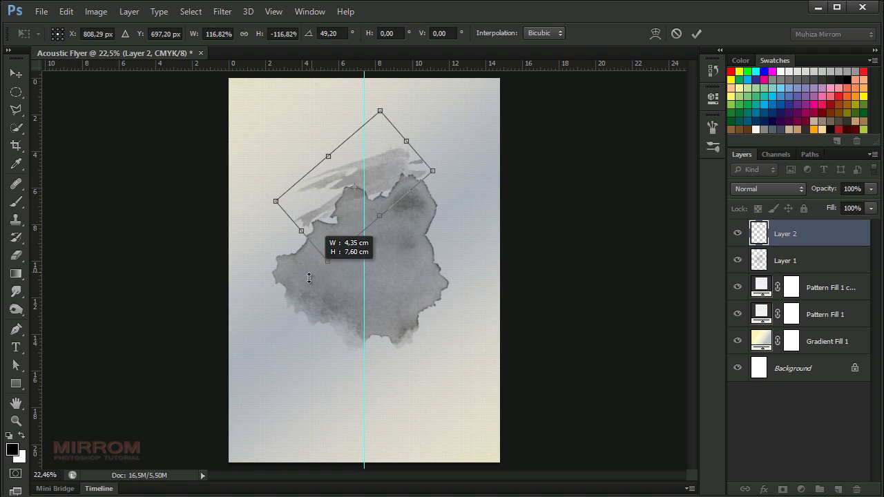
Fine-tune the streak's position and rotation to about 41,23°, and apply the transform
left_click_drag(487, 194, 486, 186)
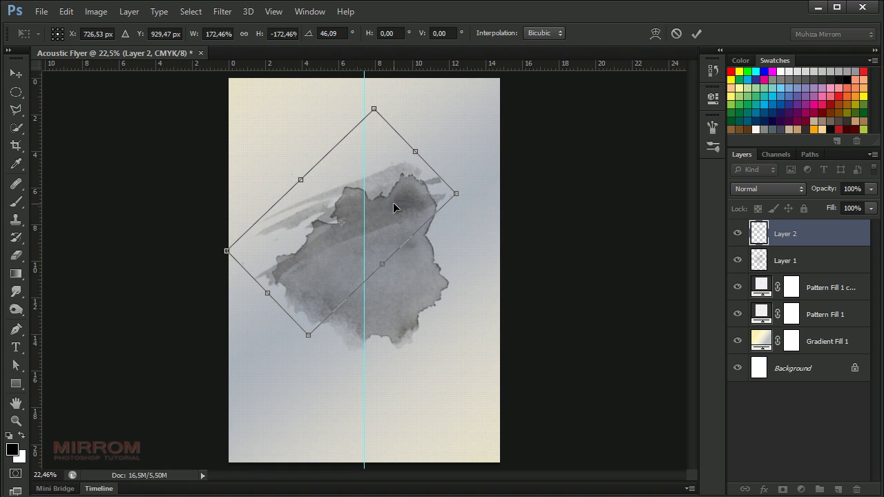
left_click_drag(395, 203, 386, 174)
left_click_drag(458, 174, 471, 164)
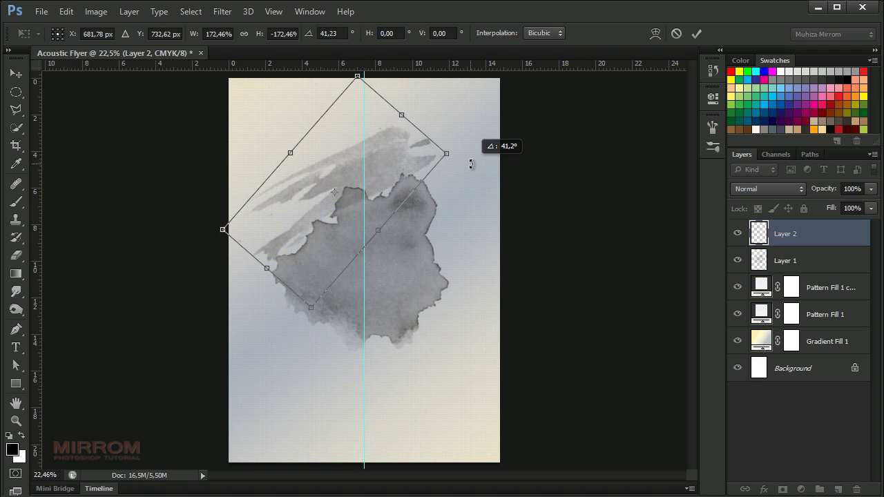
left_click_drag(399, 171, 402, 179)
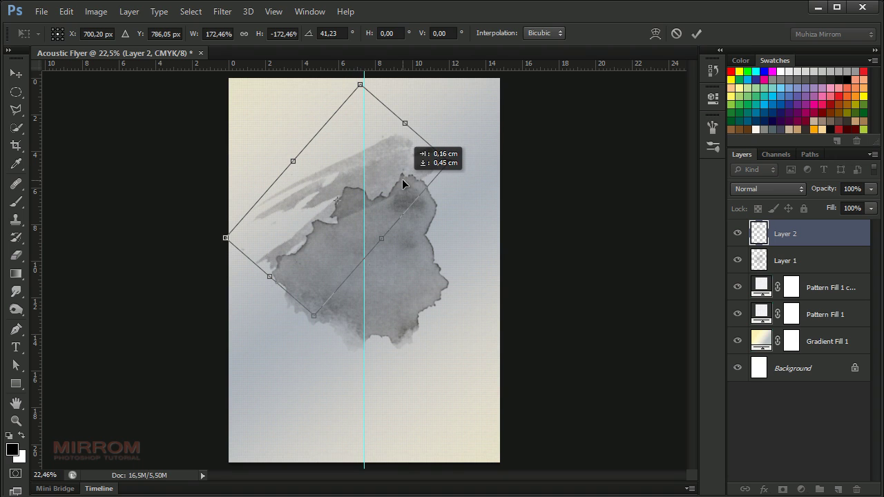
left_click_drag(313, 316, 310, 319)
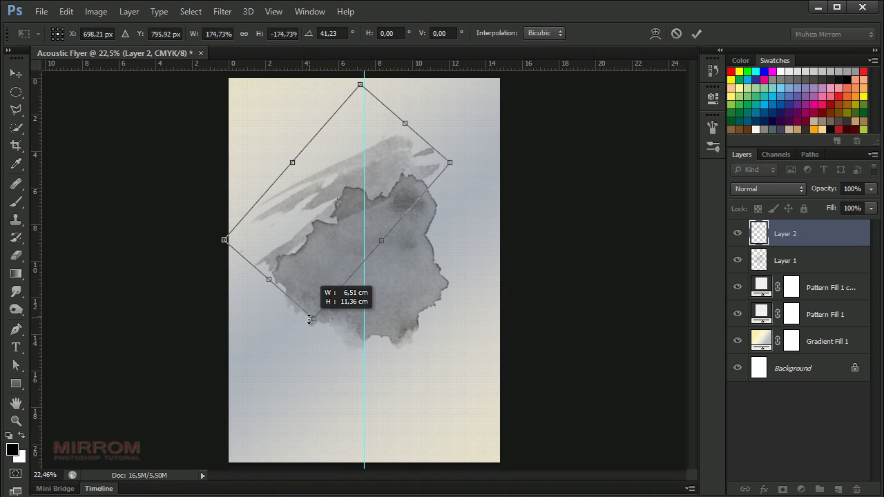
left_click_drag(452, 158, 447, 158)
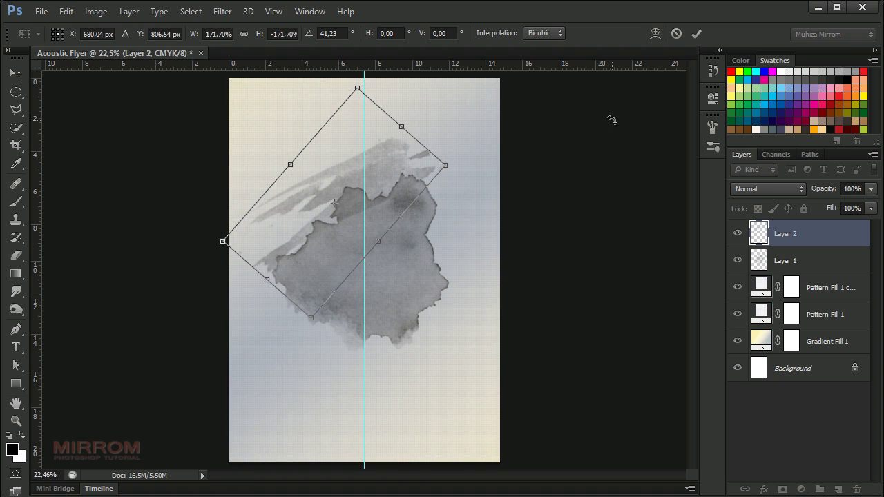
left_click(696, 33)
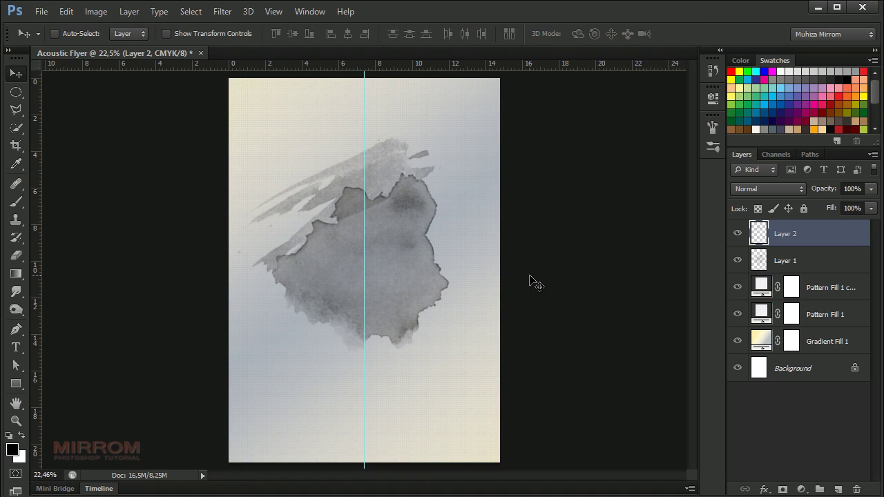
Merge Layer 1 and Layer 2 into one layer named WC-Abstract
left_click(801, 260)
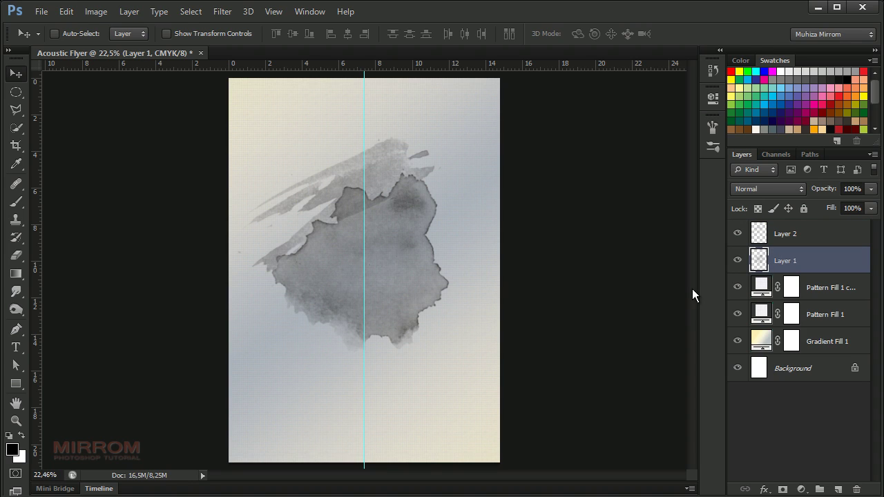
left_click(802, 236, "shift")
key("ctrl+e")
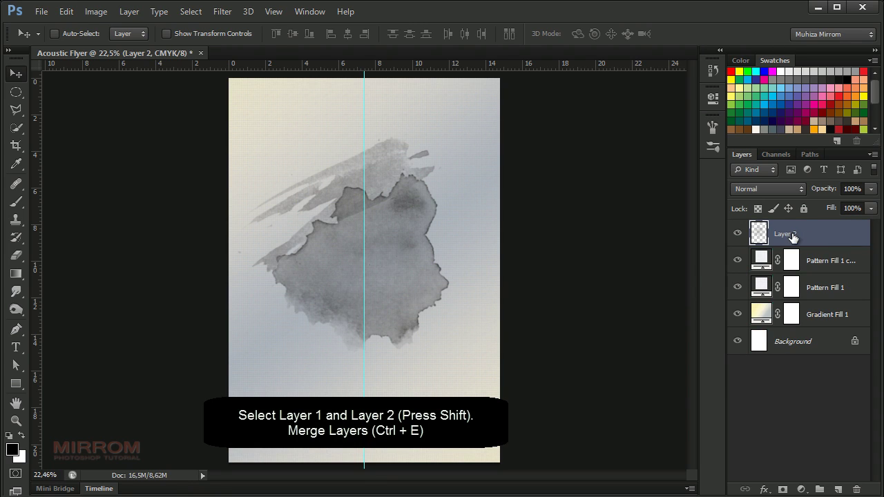
double_click(793, 235)
type("WC-A")
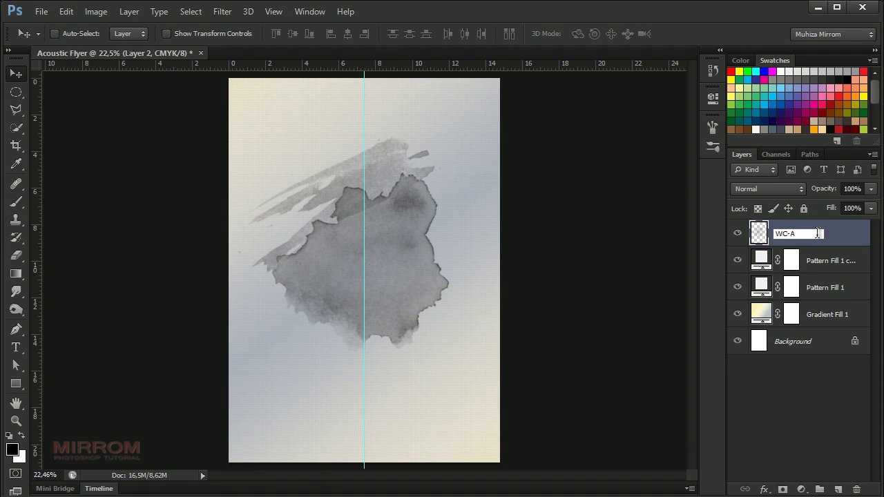
type("bstract")
key("Return")
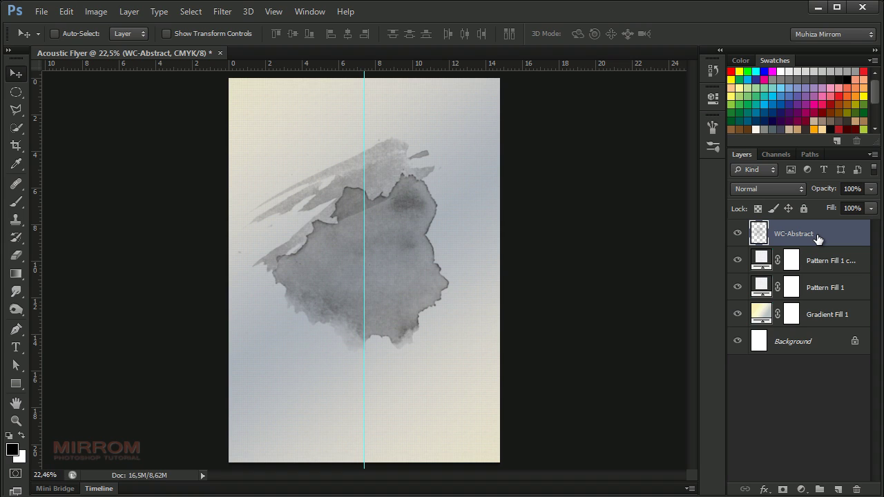
Duplicate WC-Abstract, merge it with its copy, and duplicate again to darken the splash
key("ctrl+j")
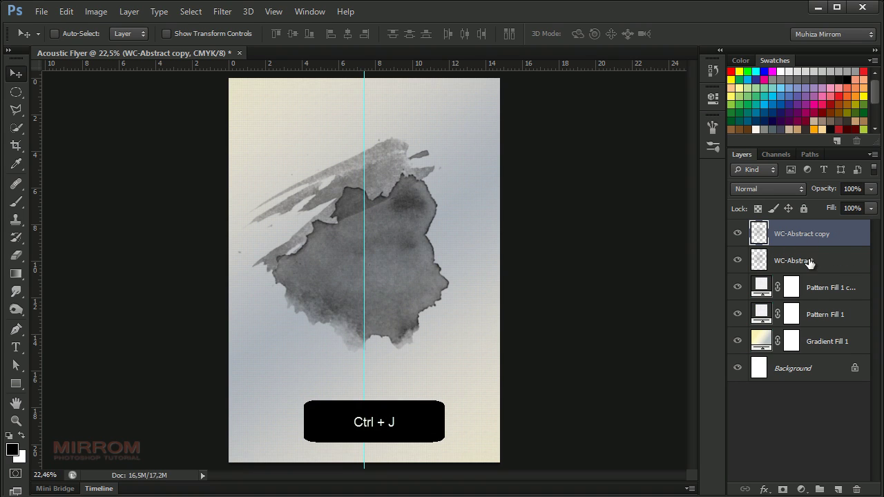
left_click(801, 264, "shift")
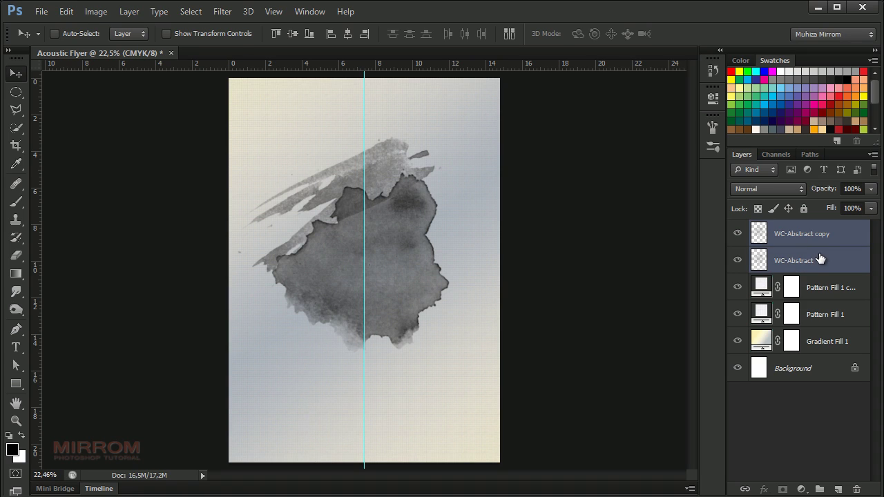
key("ctrl+e")
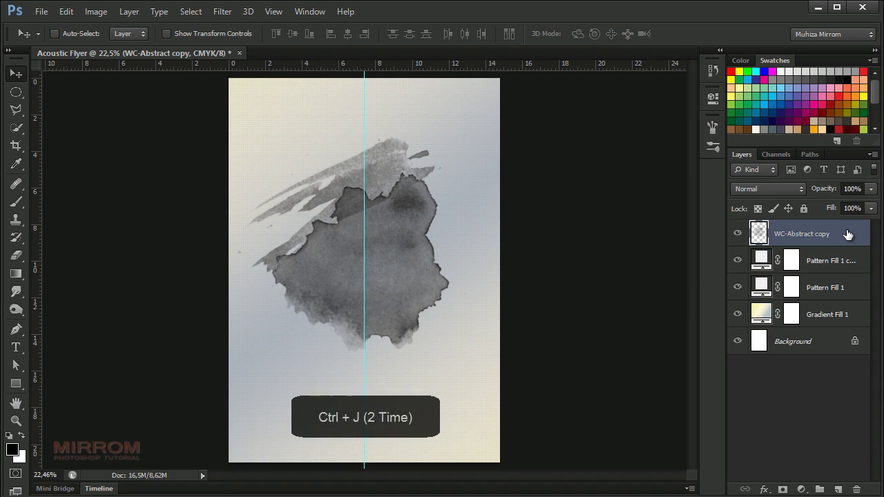
key("ctrl+j")
key("ctrl+j")
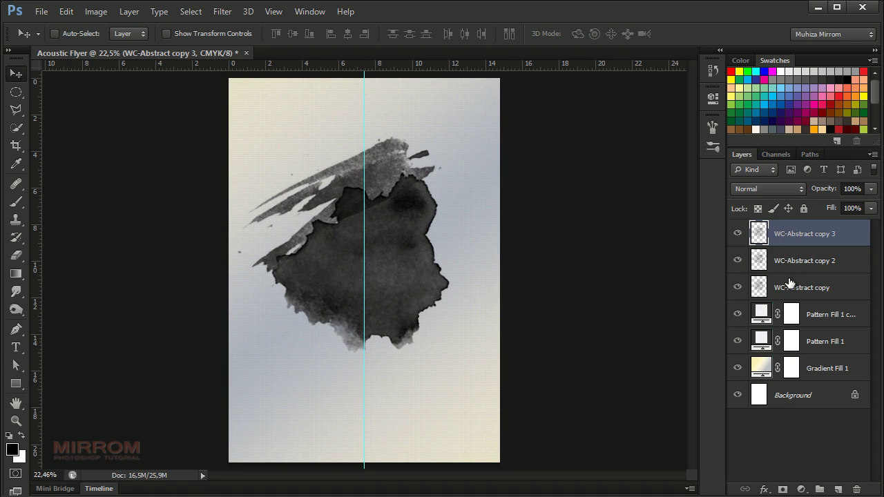
Add a layer mask to the WC-Abstract copy layer
left_click(805, 289)
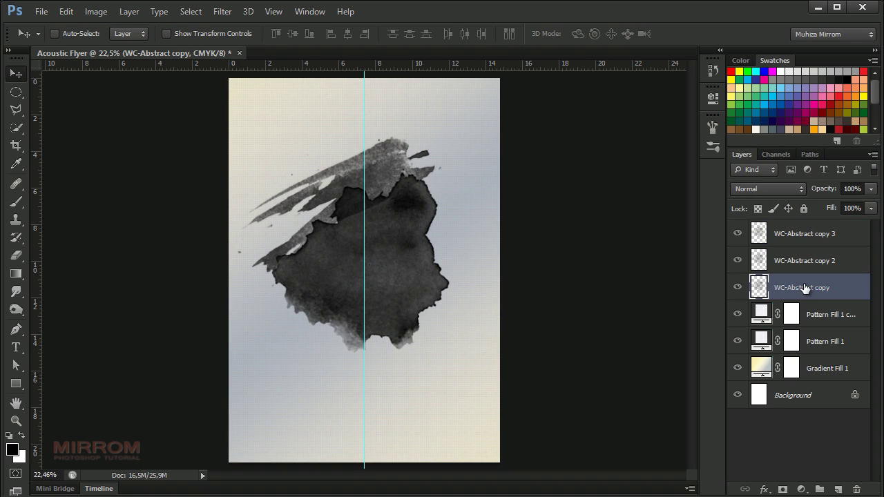
left_click(760, 234)
left_click(760, 261)
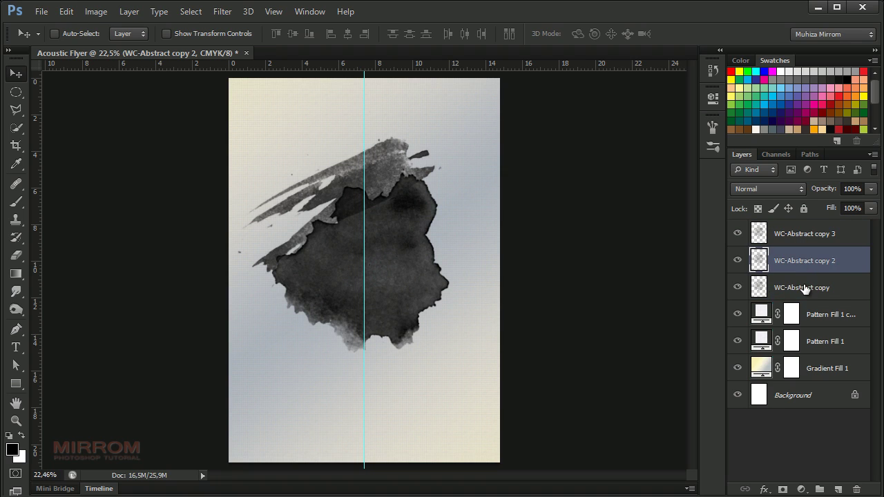
left_click(760, 287)
left_click(782, 489)
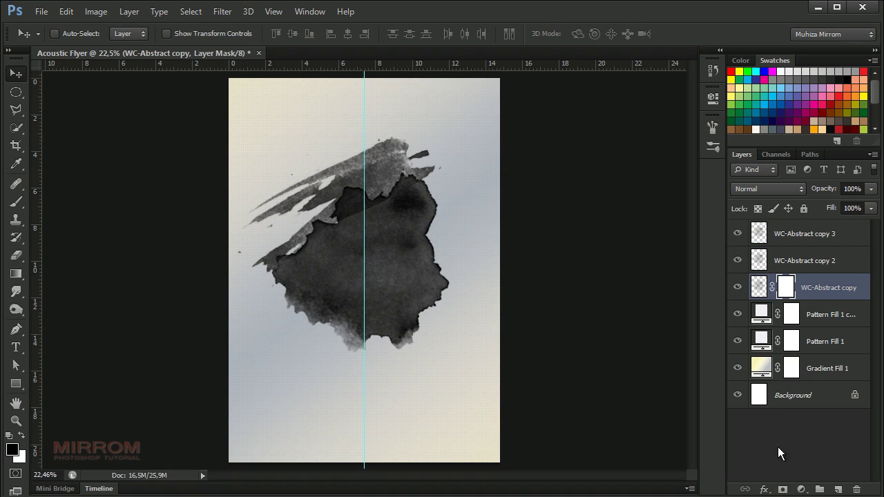
Paint the mask with a 300 px soft round brush at 75% opacity to fade the splash
key("b")
right_click(402, 188)
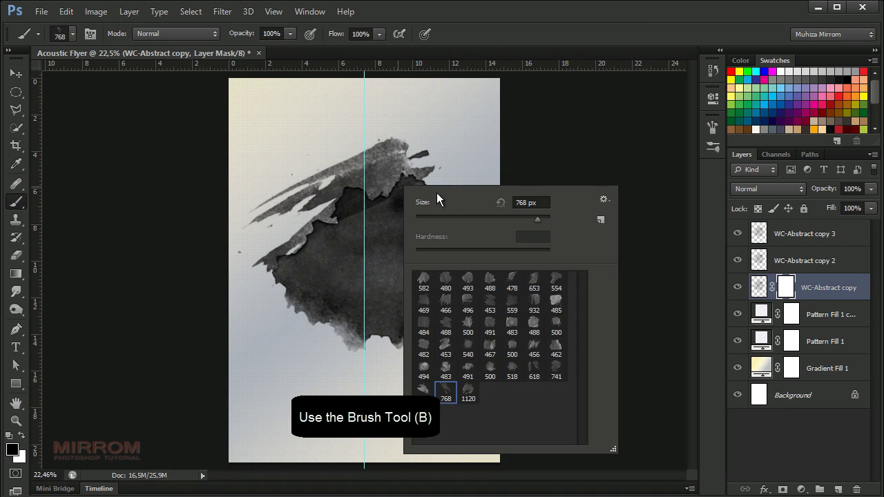
left_click(446, 387)
left_click(339, 385)
left_click_drag(339, 384, 419, 283)
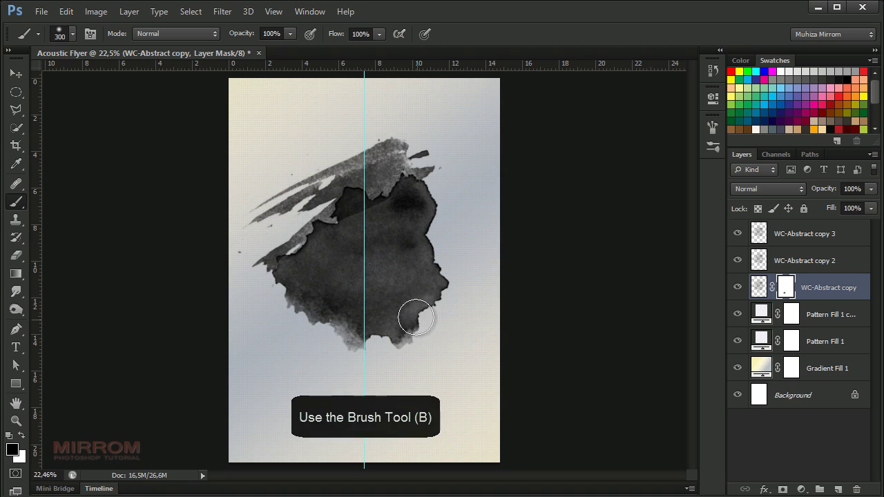
key("ctrl+z")
left_click_drag(290, 33, 280, 48)
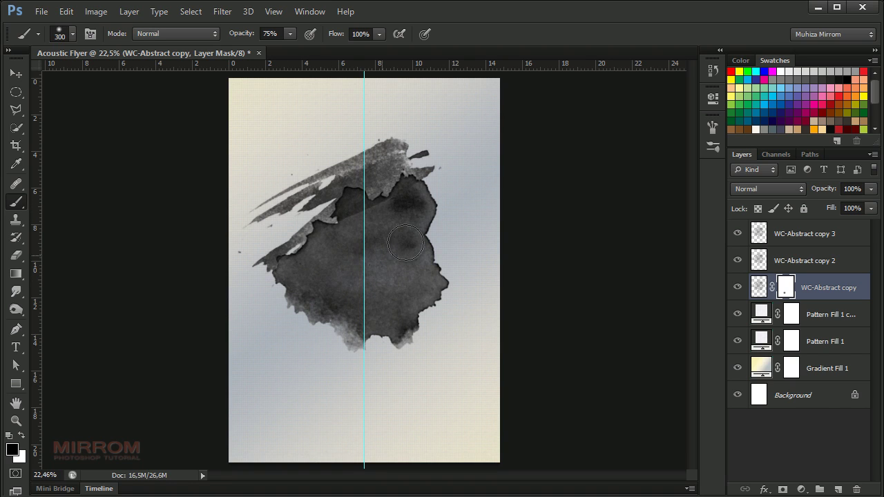
left_click_drag(252, 389, 489, 213)
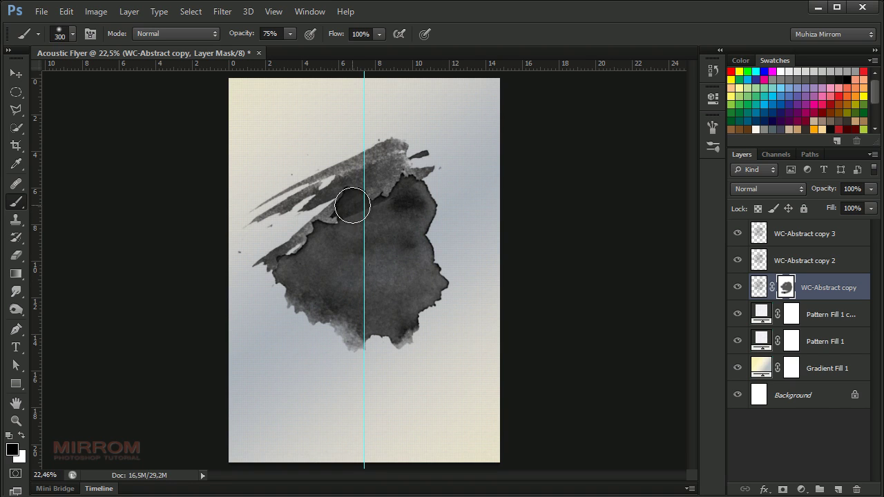
Select WC-Abstract copy together with copy 2 and copy 3
key("v")
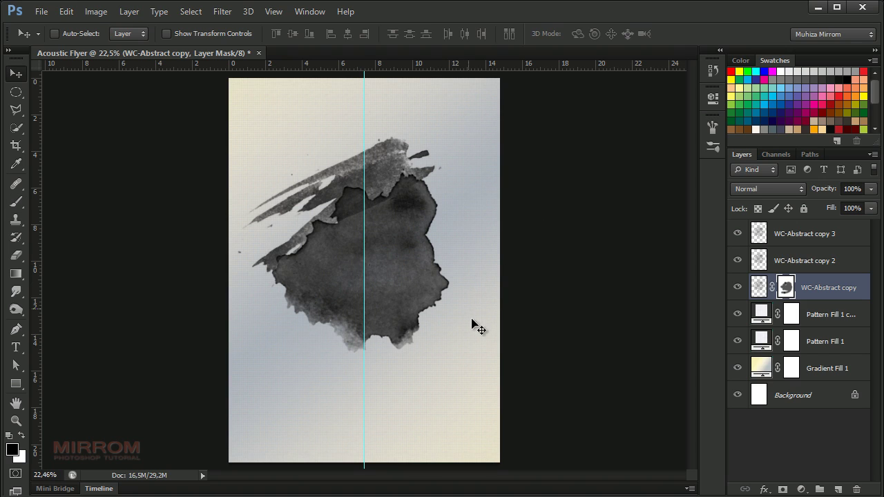
left_click(760, 288)
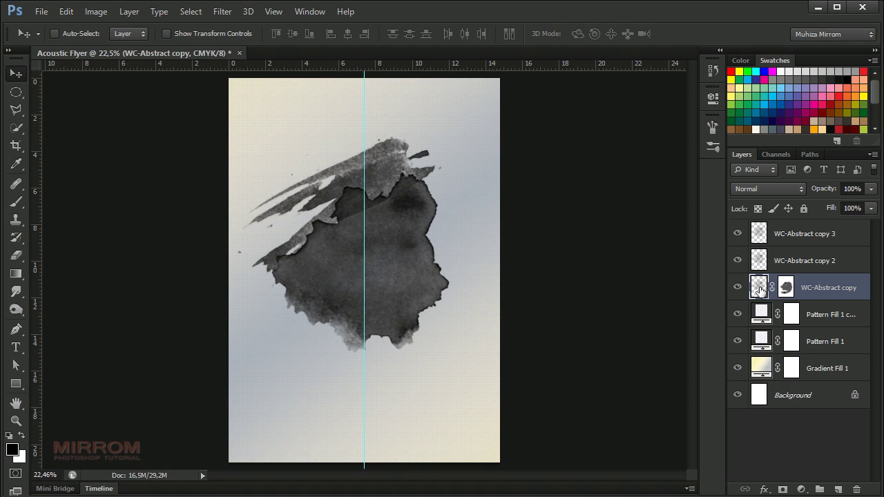
left_click(759, 262, "shift")
left_click(794, 235, "shift")
Merge the three WC-Abstract layers, rotate the splash 12.25° and scale it to about 118% × 128%, higher up
key("ctrl+e")
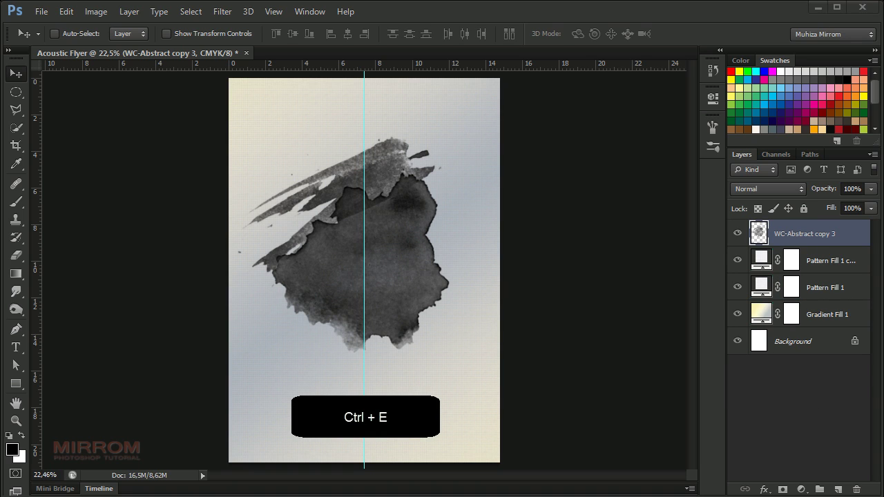
key("ctrl+t")
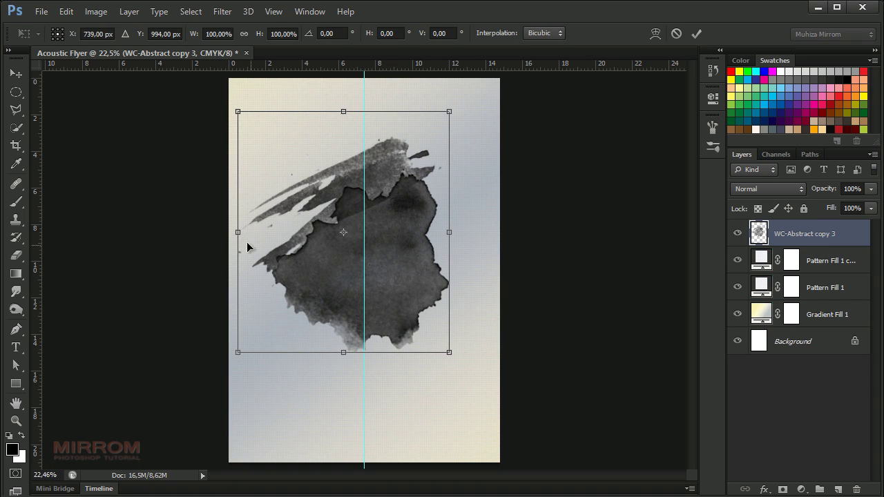
left_click_drag(238, 232, 254, 232)
left_click_drag(488, 266, 481, 296)
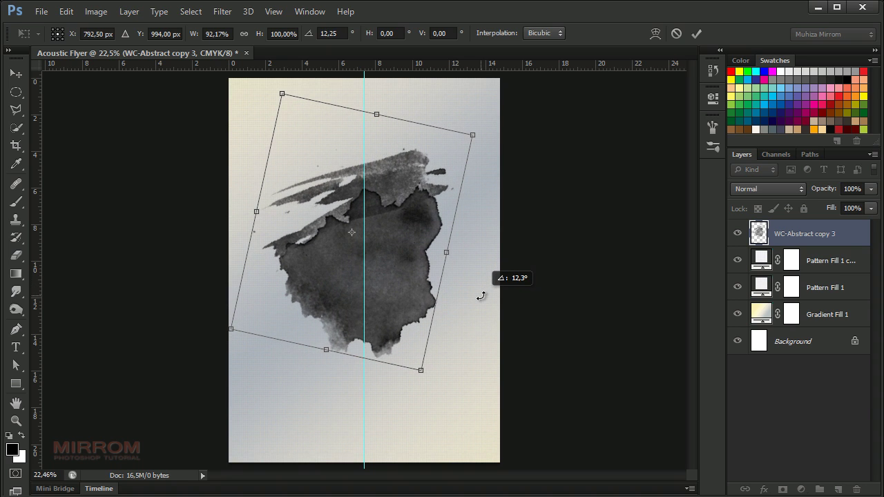
left_click_drag(472, 136, 506, 107)
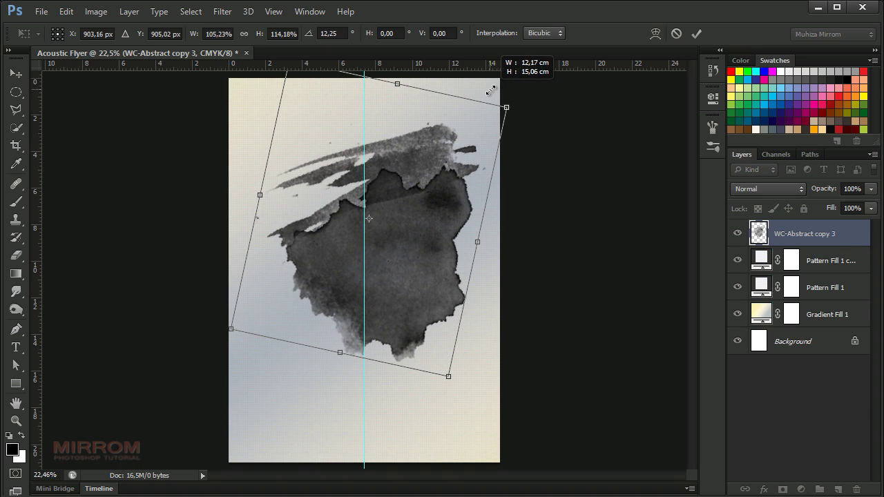
left_click_drag(231, 329, 205, 349)
left_click_drag(507, 107, 514, 102)
left_click_drag(398, 204, 397, 181)
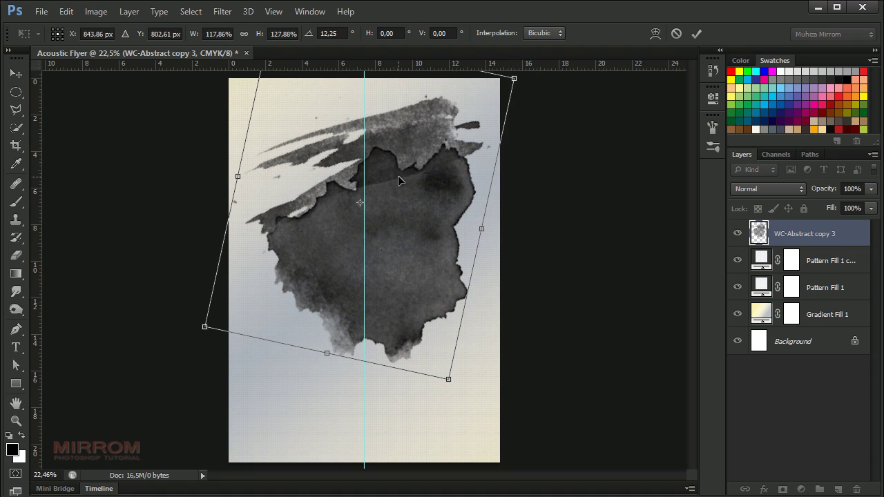
left_click_drag(420, 293, 430, 296)
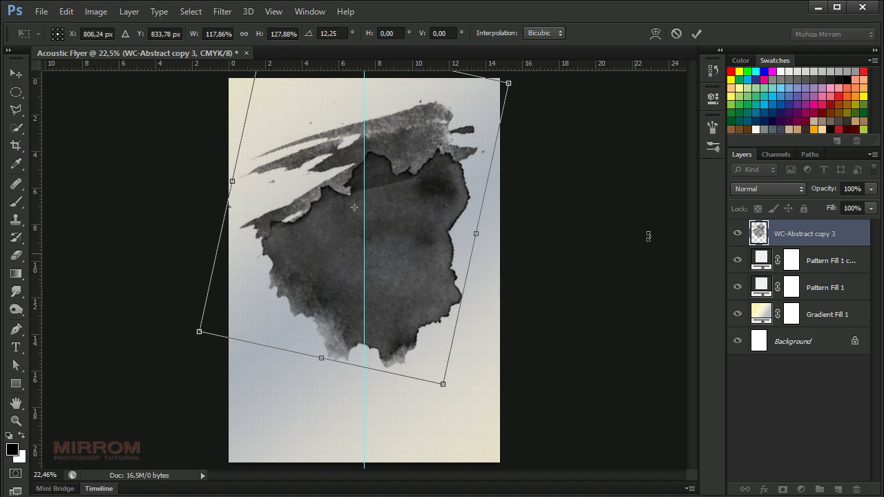
left_click(697, 33)
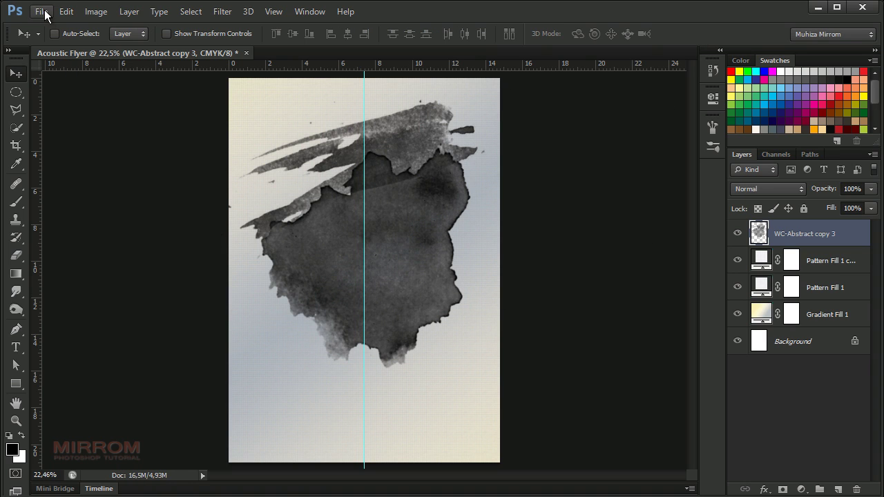
Place the city-1031372_1920 photo into the flyer
left_click(42, 11)
left_click(82, 247)
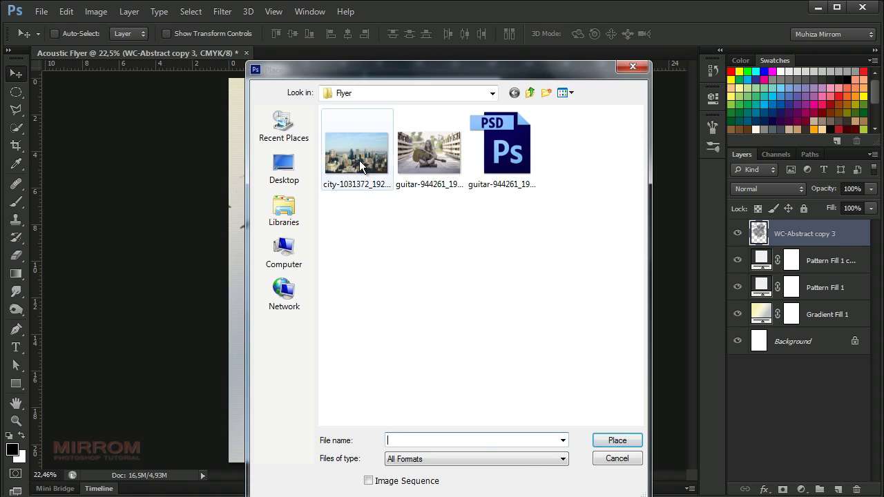
double_click(359, 160)
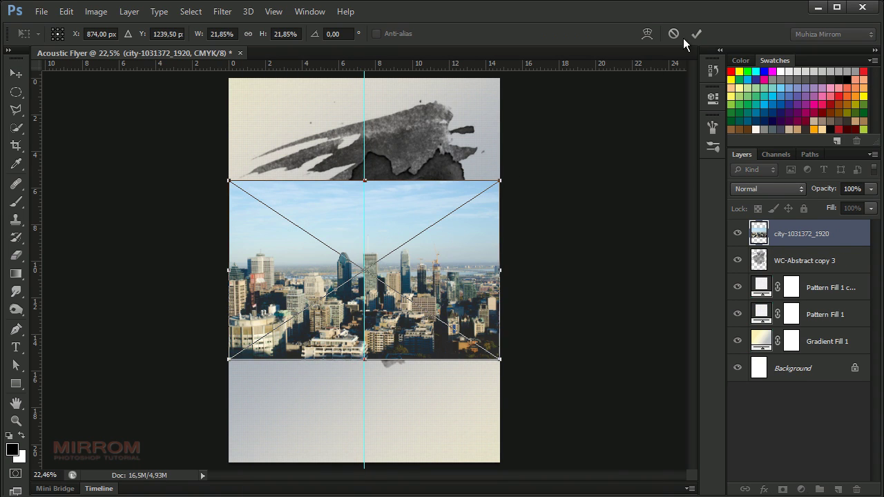
key("Return")
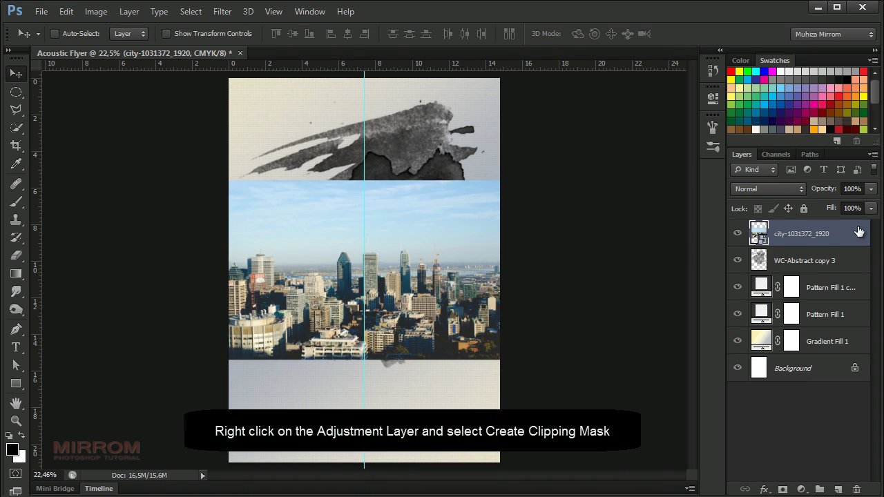
Clip the city photo to the watercolour splash so the skyline shows only inside it
right_click(859, 231)
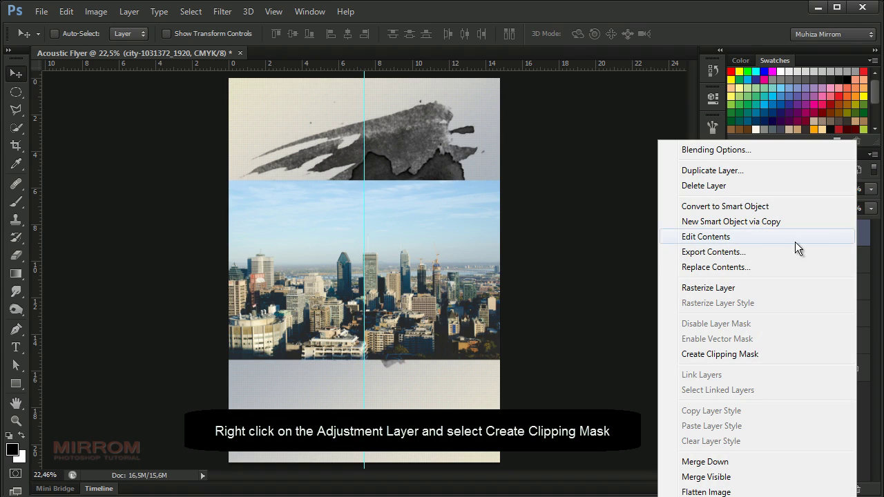
left_click(763, 354)
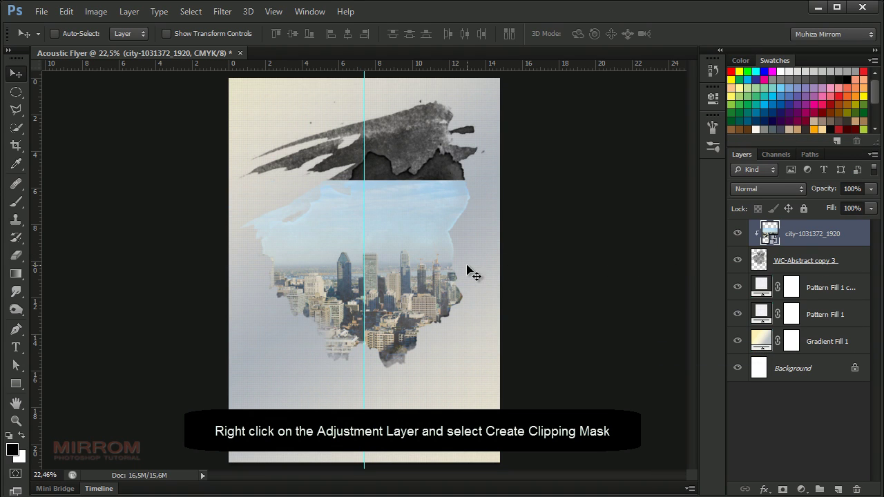
key("ctrl+minus")
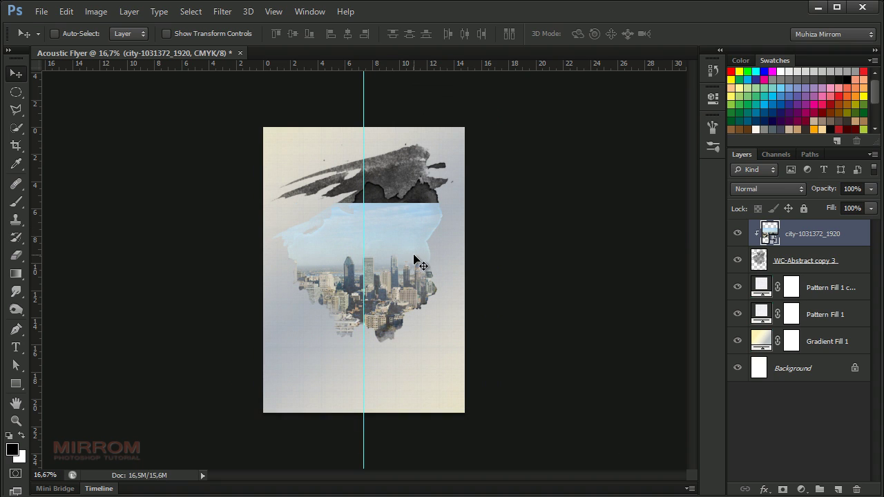
Resize the clipped city photo to about 29% × 54% and shift it so the towers fill the splash
key("ctrl+t")
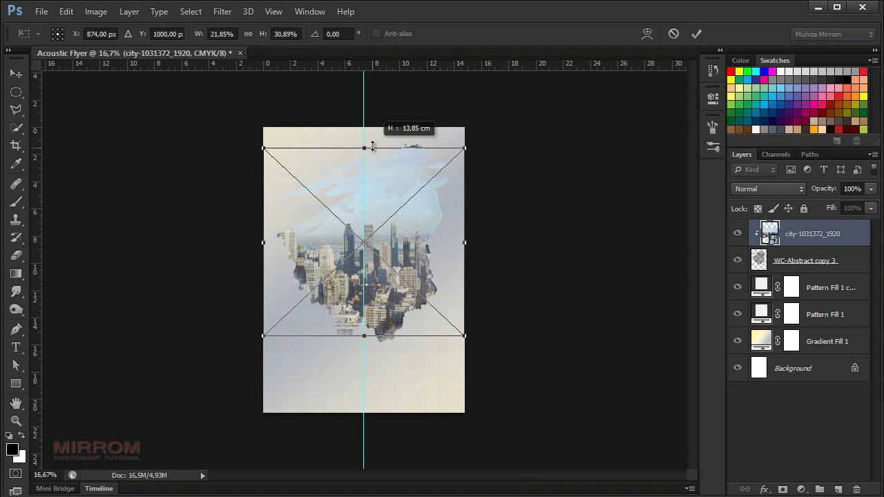
left_click_drag(371, 203, 367, 95)
left_click_drag(397, 210, 398, 187)
left_click_drag(464, 315, 493, 348)
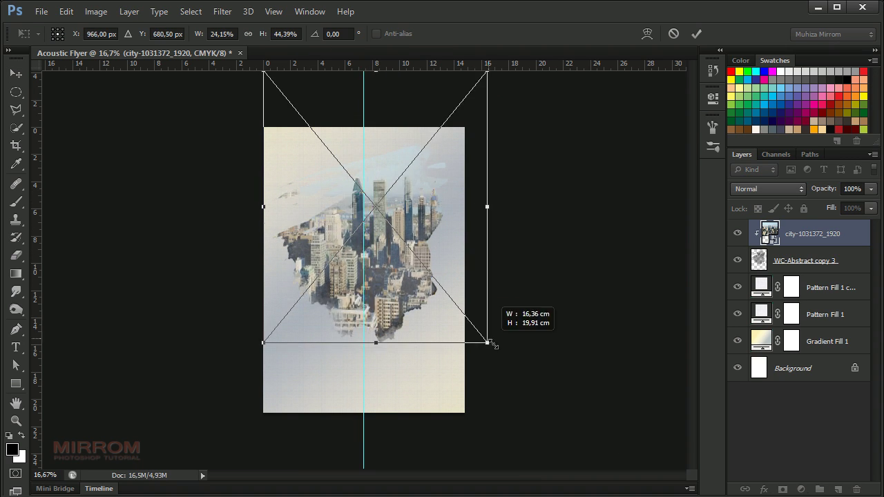
mouse_move(483, 207)
left_mouse_down()
mouse_move(427, 246)
mouse_move(438, 233)
left_mouse_up()
left_click_drag(204, 330, 203, 345)
left_click_drag(380, 318, 370, 294)
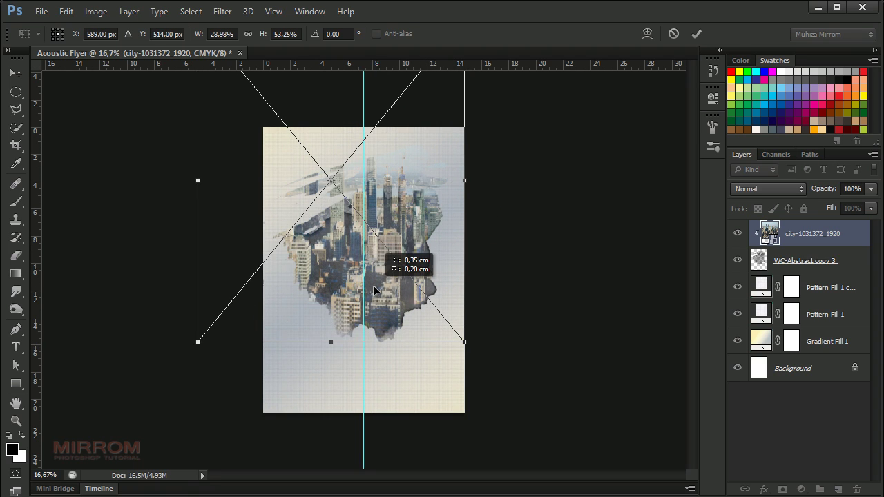
left_click_drag(465, 333, 471, 342)
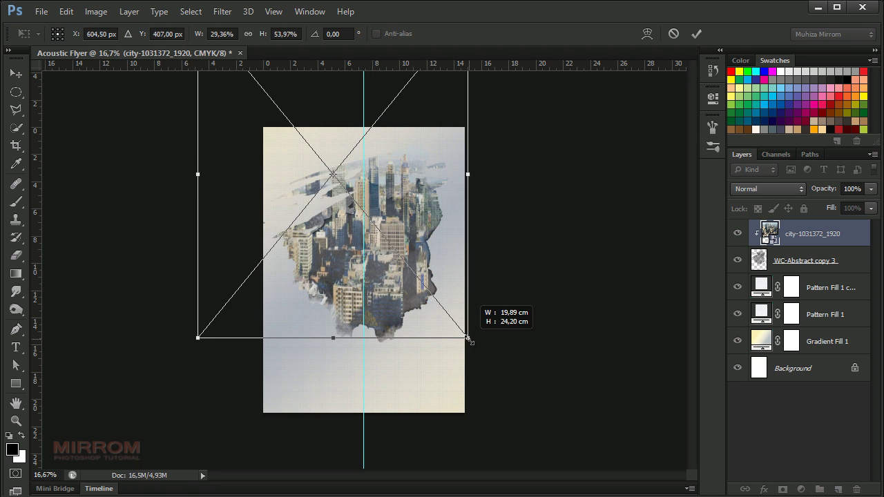
left_click(696, 33)
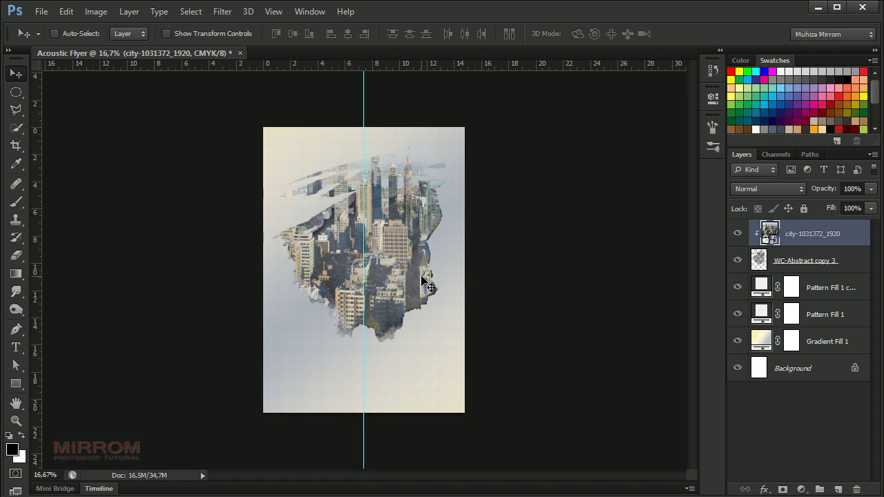
key("ctrl+plus")
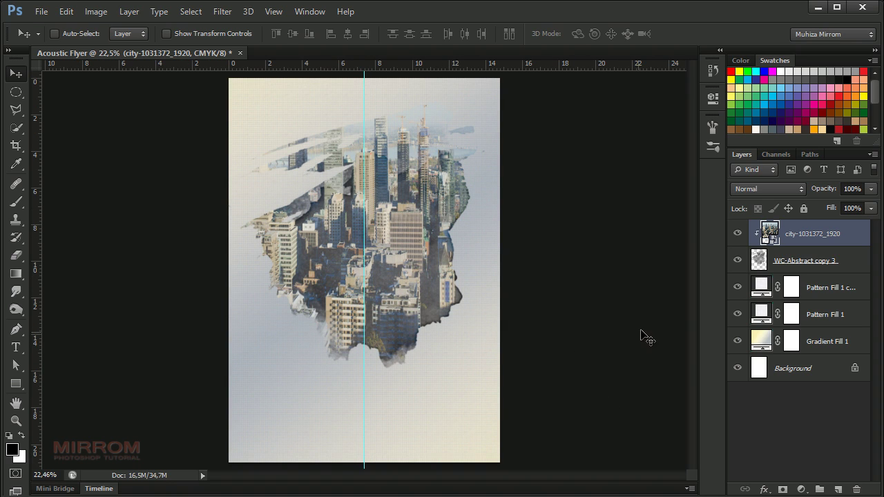
Add a Gradient Map adjustment clipped to the city photo and load the suns preset
left_click(801, 489)
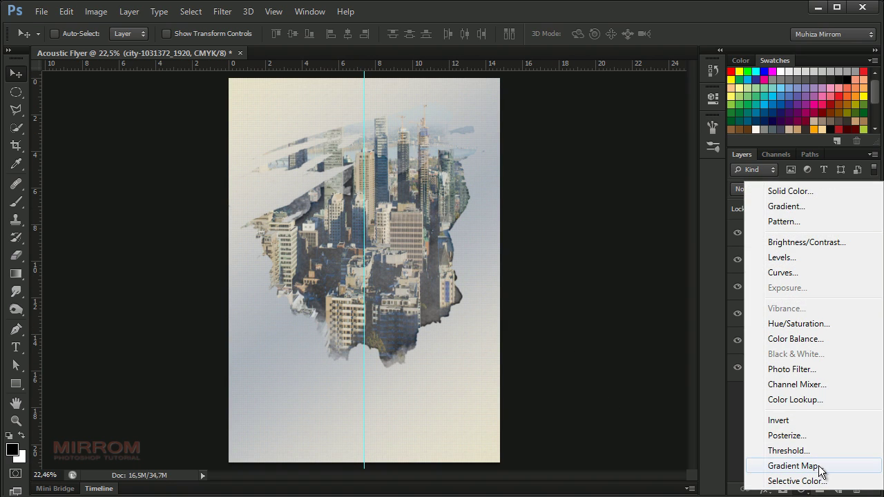
left_click(794, 466)
left_click(593, 323)
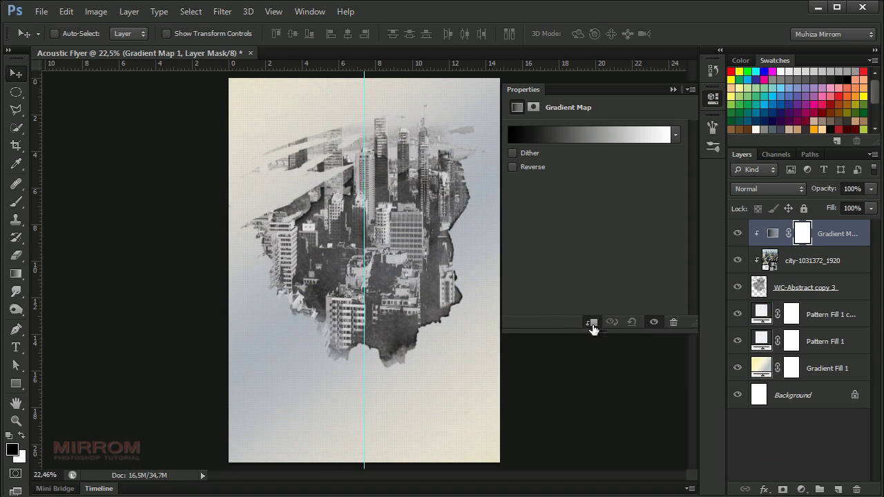
left_click(675, 134)
left_click(659, 135)
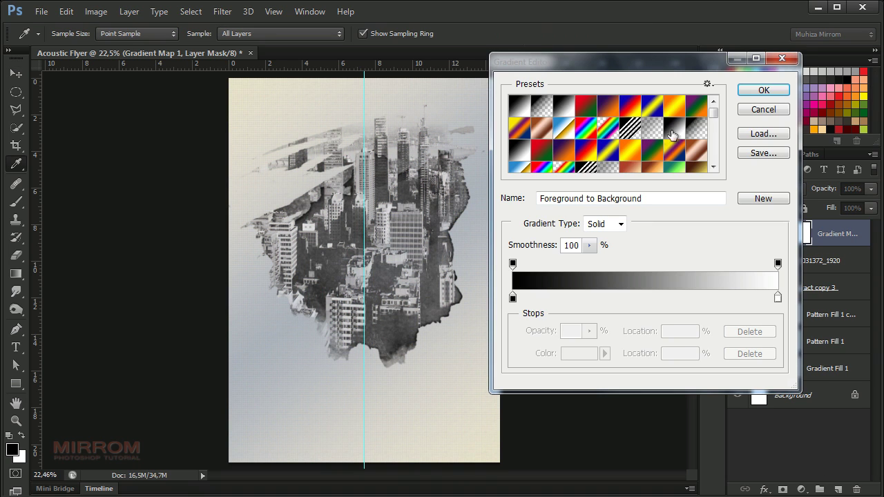
left_click_drag(715, 111, 714, 144)
left_click(700, 156)
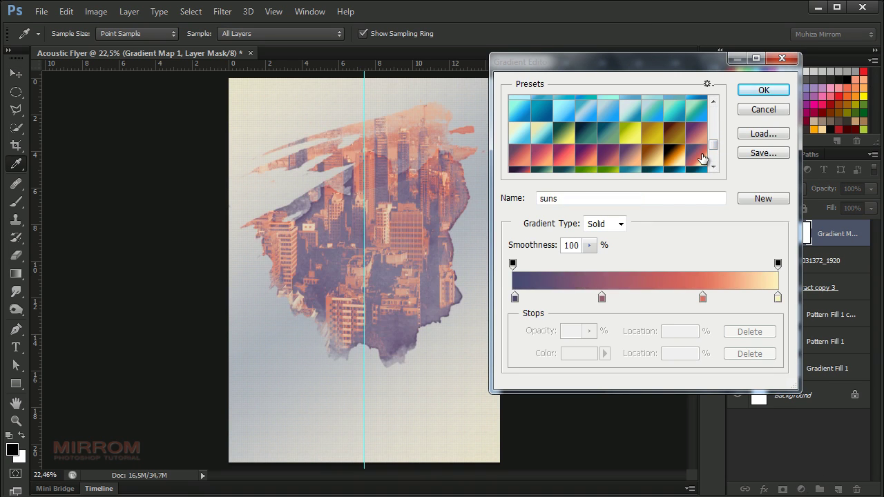
Set the gradient's navy first stop, mauve stop at 34% and coral-orange stop at 72%
left_click(515, 297)
left_click(579, 353)
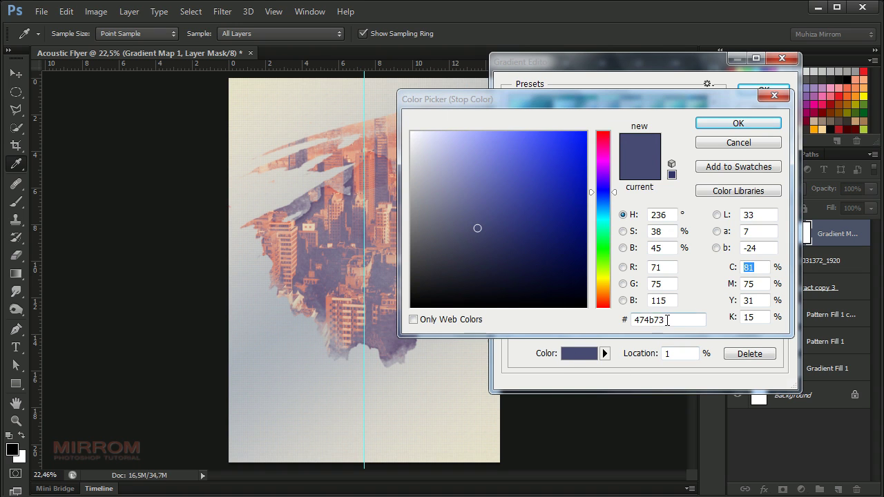
left_click(725, 125)
left_click(601, 299)
left_click(579, 353)
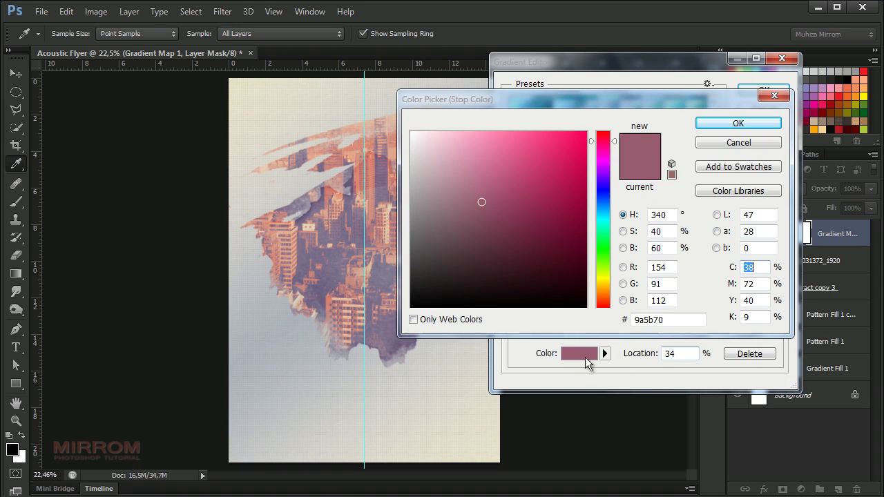
left_click(735, 122)
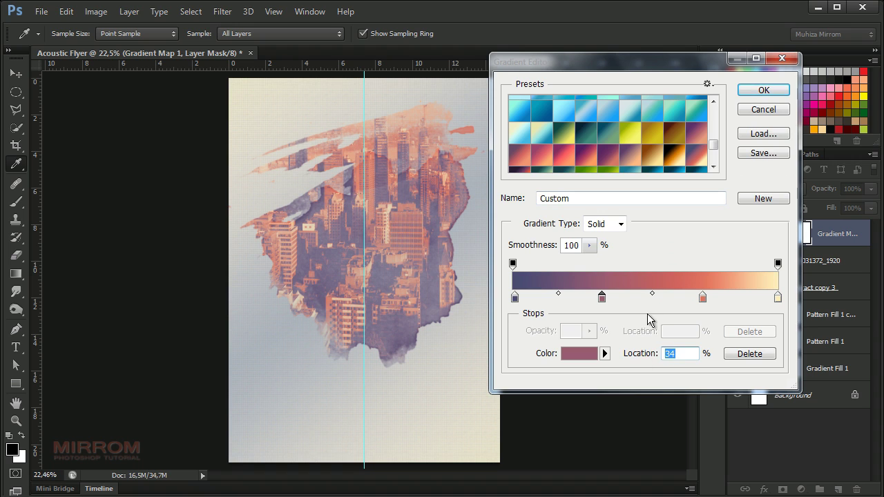
left_click(702, 297)
left_click(579, 353)
double_click(664, 322)
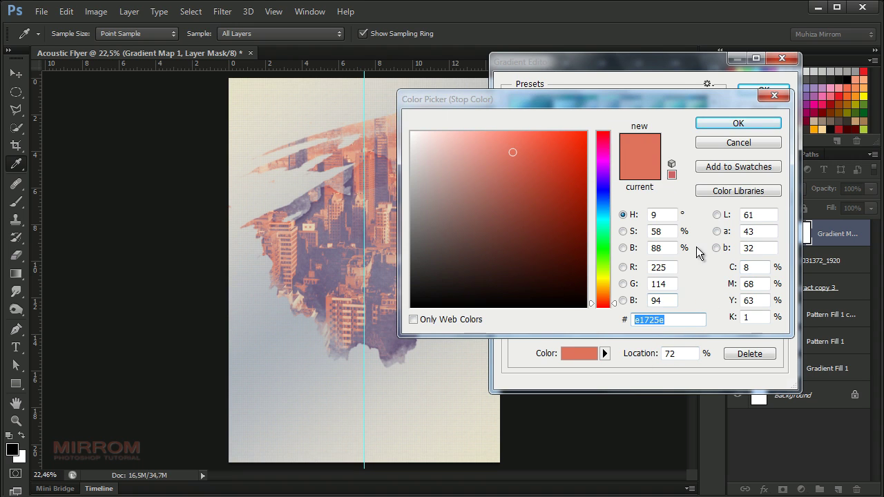
left_click(734, 122)
Set the pale-yellow end stop and accept the customised gradient map
left_click(778, 297)
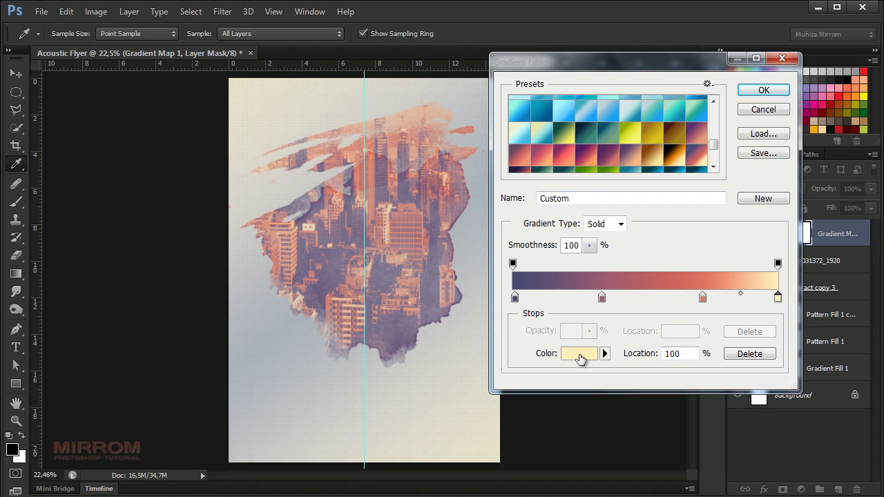
left_click(579, 353)
double_click(664, 322)
left_click(738, 122)
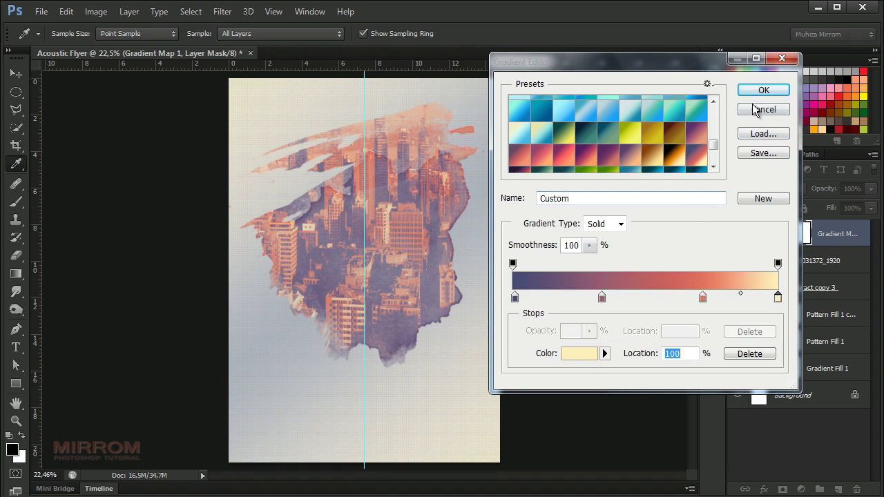
left_click(760, 91)
left_click(712, 127)
left_click(757, 188)
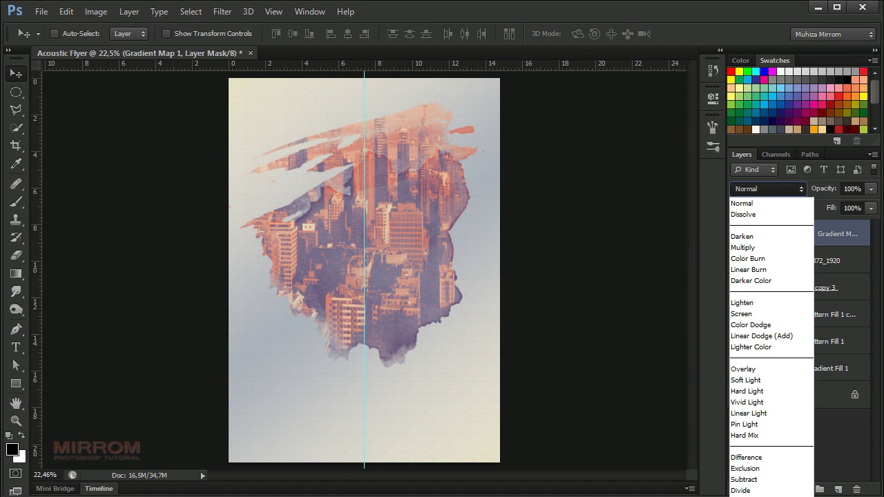
Blend Gradient Map 1 in Color mode and add a clipped duplicate of it
left_click(756, 493)
key("ctrl+j")
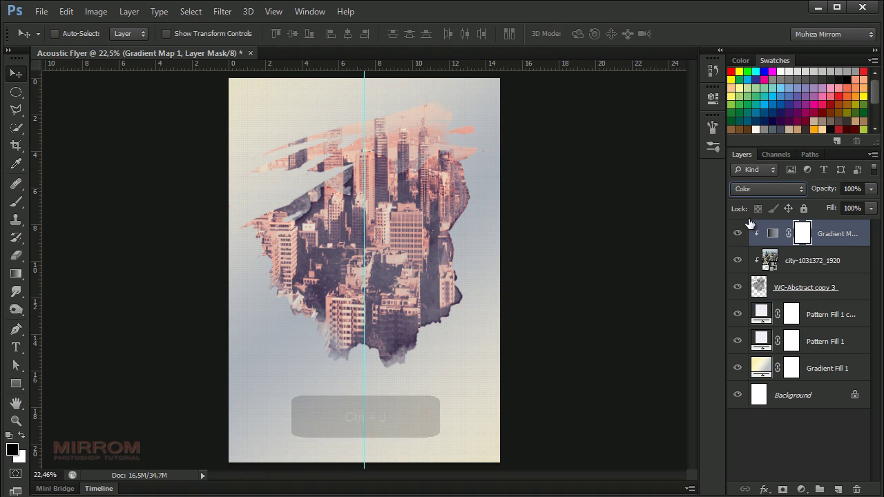
key("ctrl+j")
right_click(856, 234)
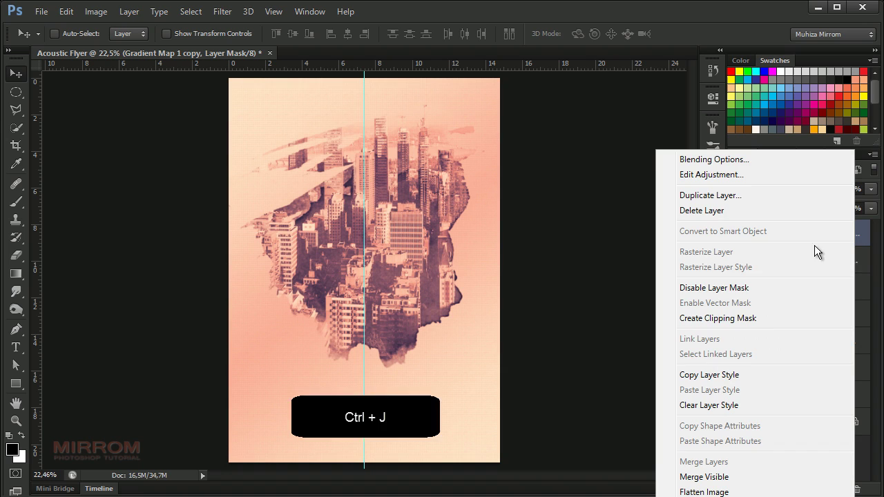
left_click(763, 318)
Set the Gradient Map 1 copy to Multiply at 80% opacity
left_click(788, 189)
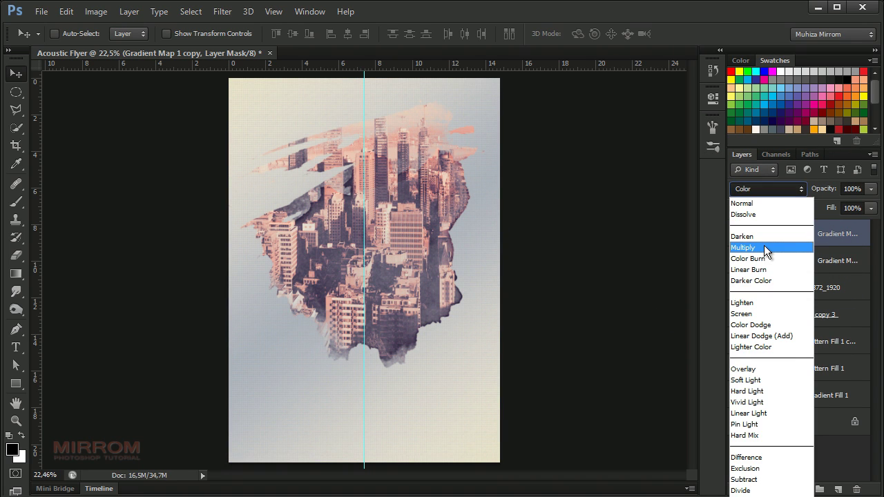
left_click(764, 245)
left_click(868, 189)
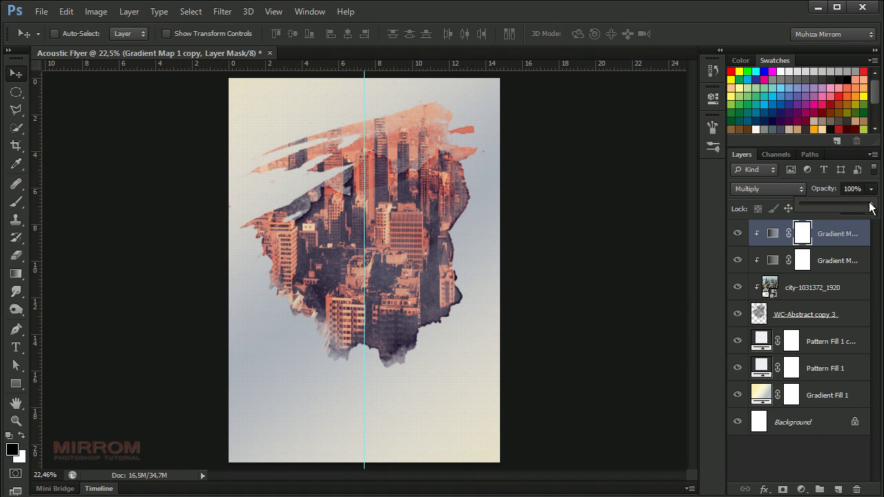
left_click(836, 257)
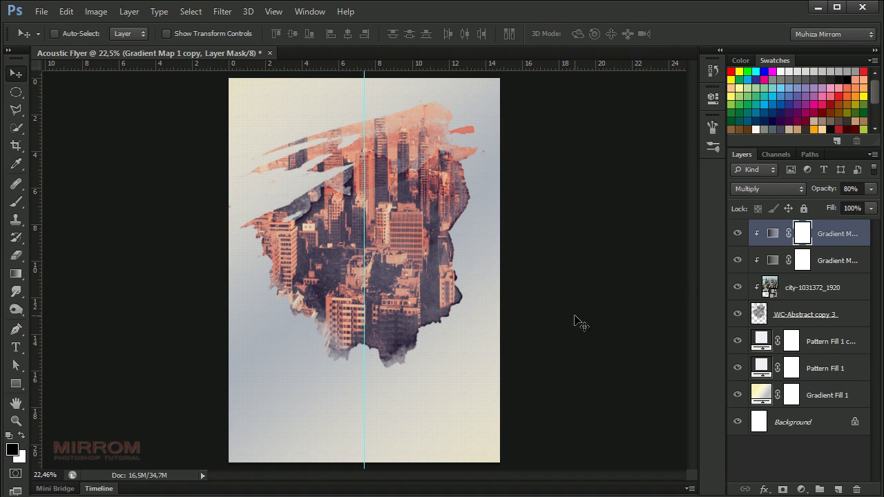
Add a clipped Curves 1 adjustment with an upward curve point lifting the midtones
left_click(801, 489)
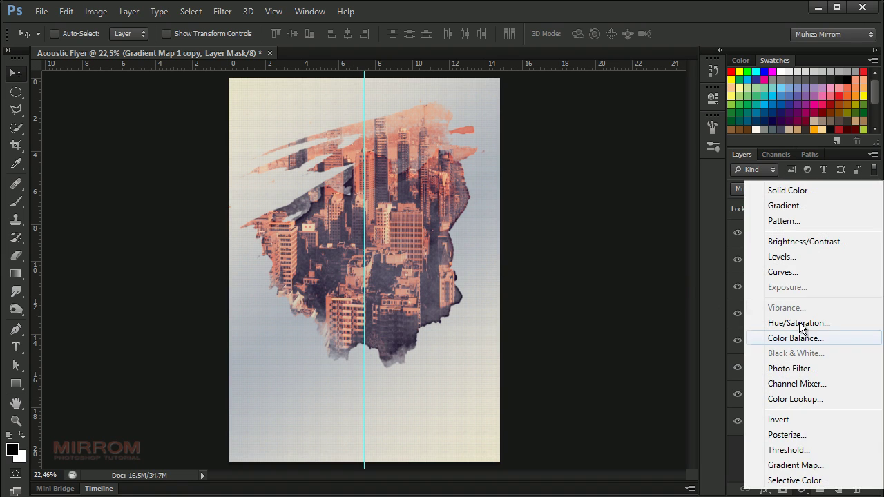
left_click(795, 272)
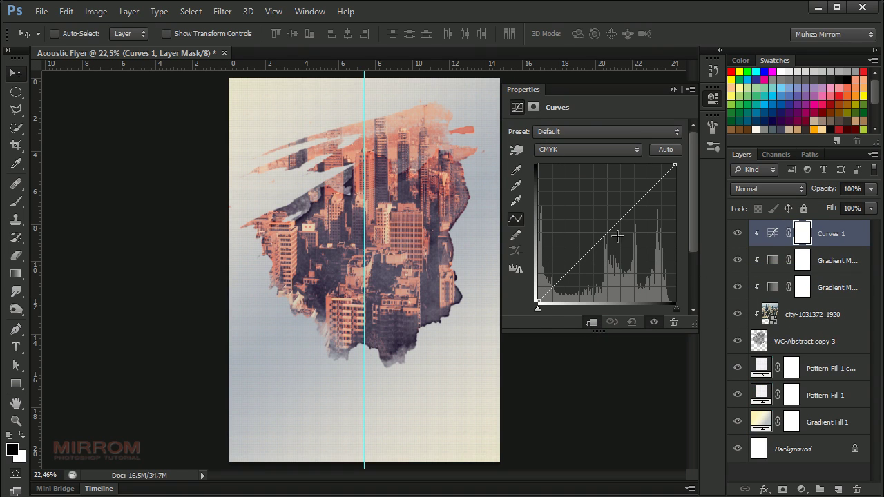
left_click_drag(617, 230, 611, 217)
left_click(673, 90)
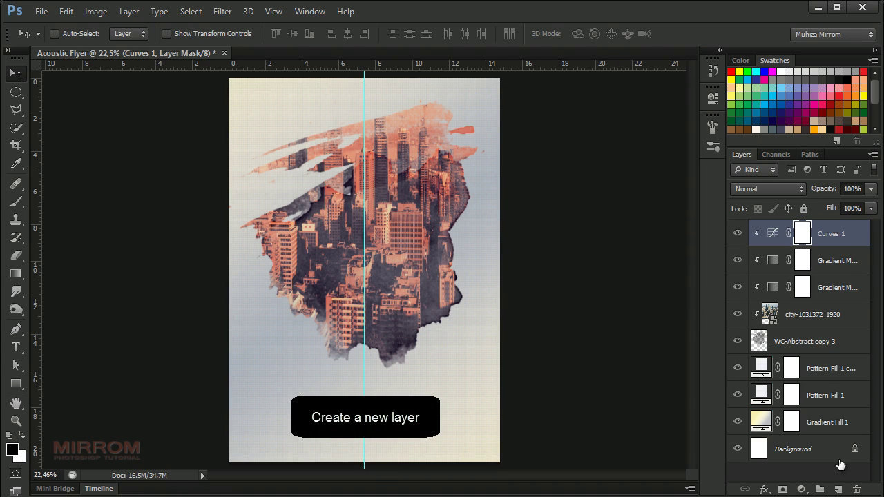
Add a new empty Layer 1 on top and set the foreground colour to white
left_click(838, 489)
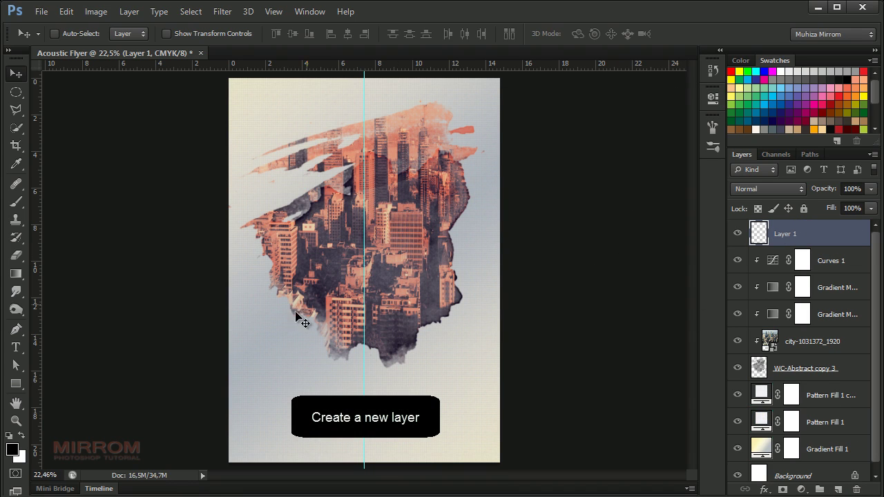
left_click(22, 435)
left_click(12, 449)
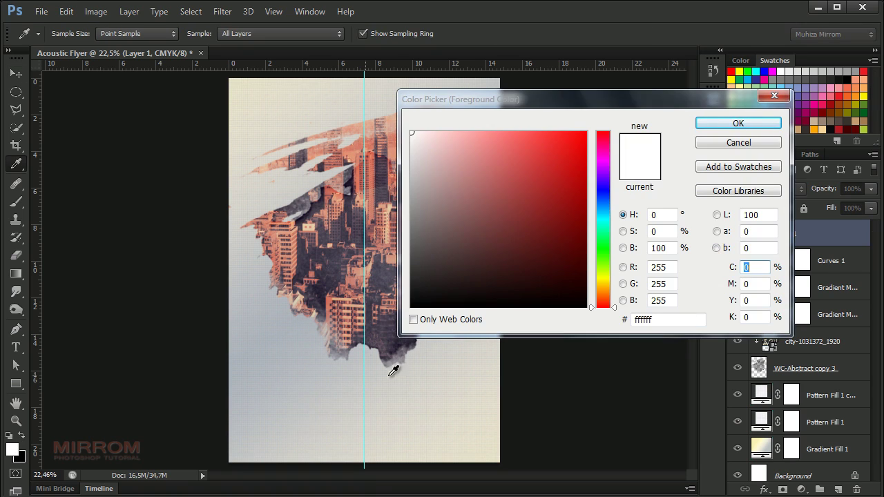
left_click(724, 123)
Stamp white light beams over the city with a 1200 px SS-Light-Beams brush
key("b")
right_click(409, 142)
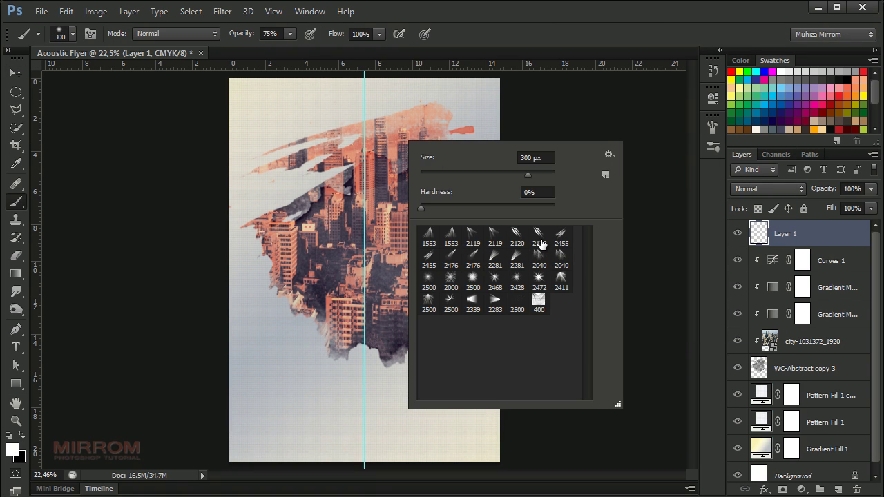
left_click(539, 236)
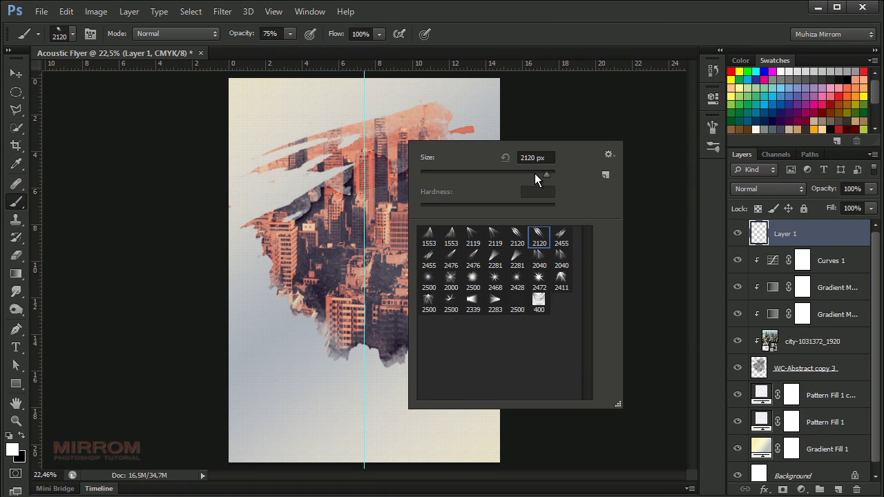
type("370")
key("Return")
left_click(290, 34)
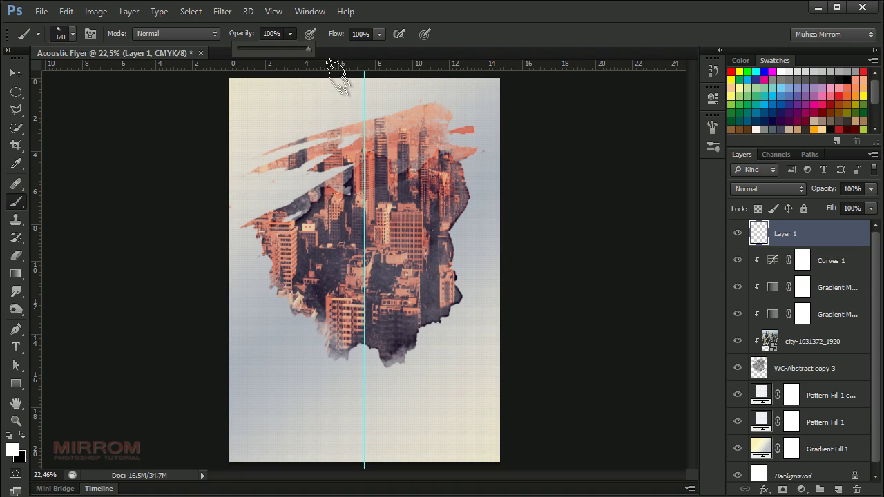
key("bracketright")
key("bracketright")
key("bracketright")
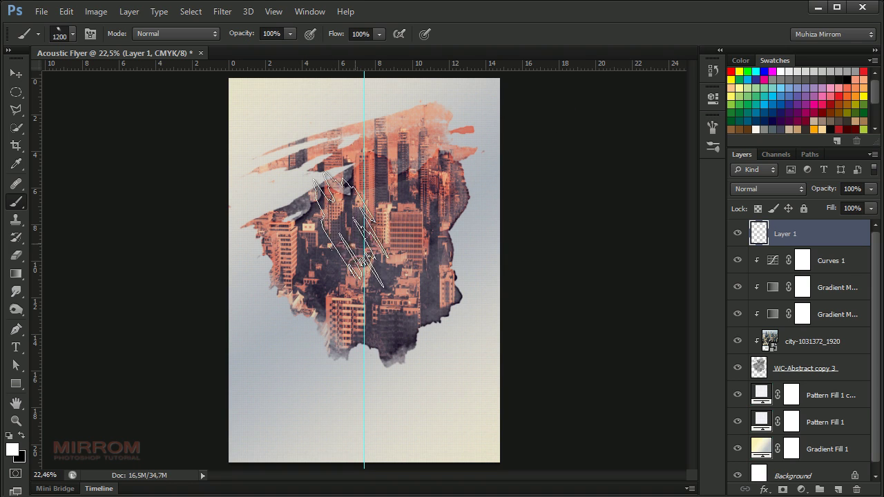
left_click(353, 231)
Flip Layer 1's light beams horizontally, enlarge them to about 129% and raise them over the city
key("v")
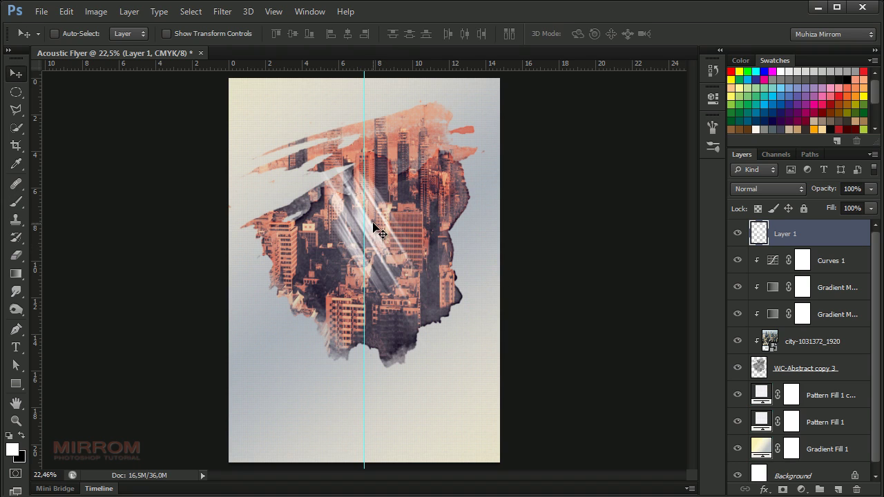
key("ctrl+t")
right_click(403, 190)
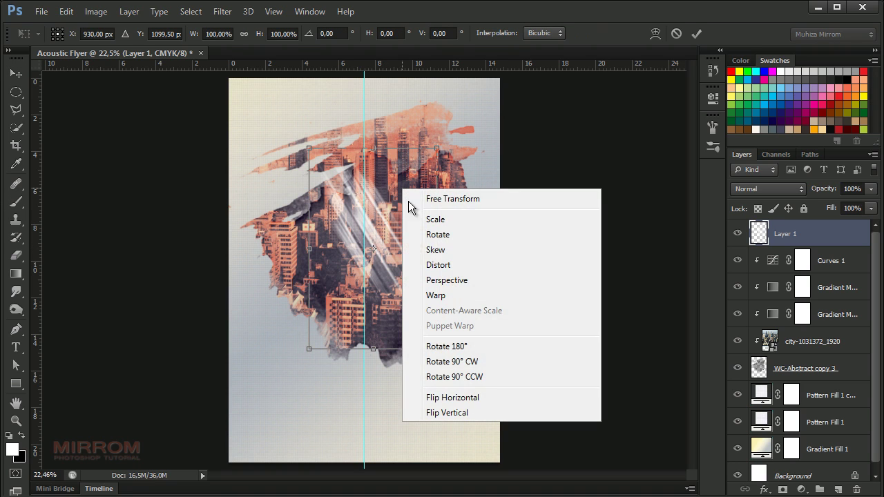
left_click(470, 398)
left_click_drag(414, 243, 378, 181)
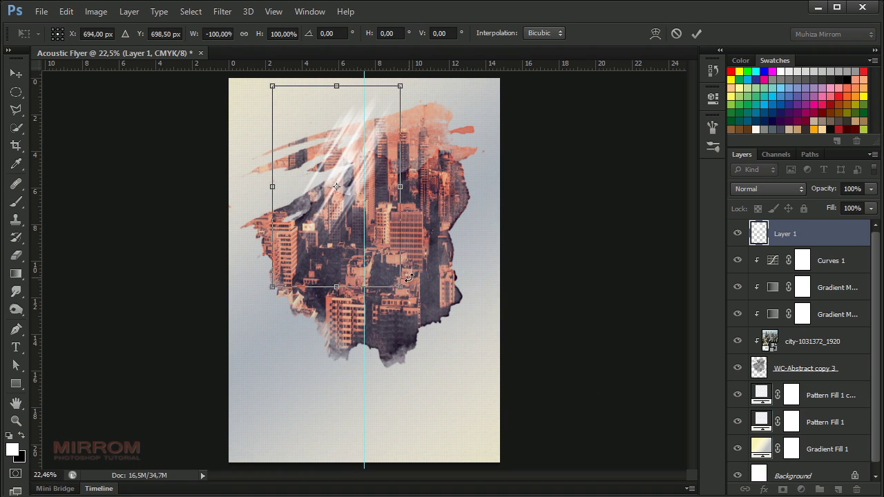
left_click_drag(400, 287, 413, 302)
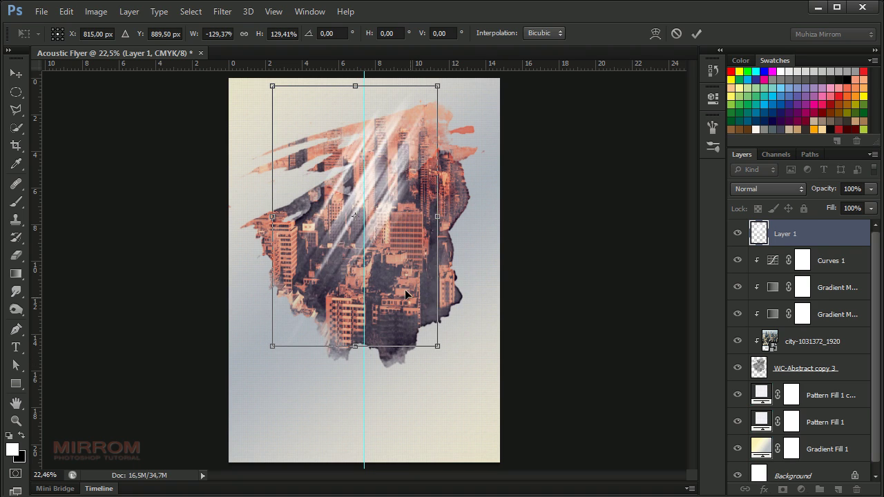
left_click_drag(384, 251, 394, 274)
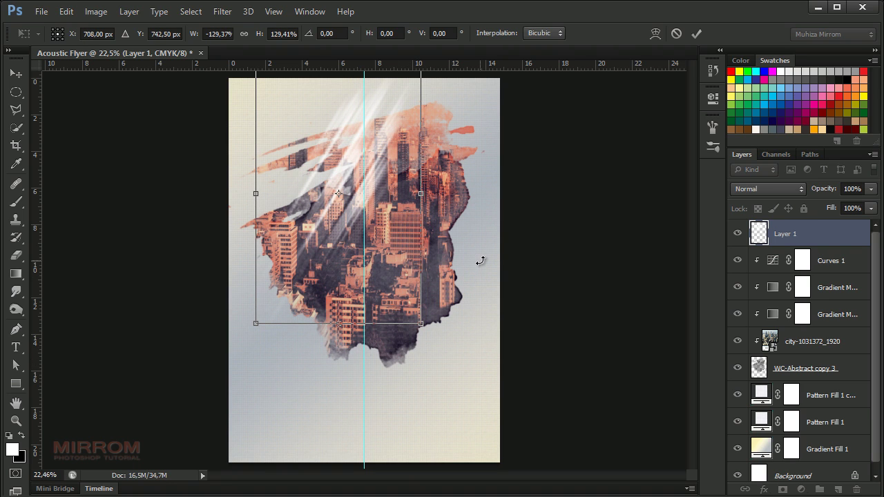
left_click(696, 34)
Duplicate the light beams, shift the copy right, and merge both into Layer 1 copy
key("ctrl+j")
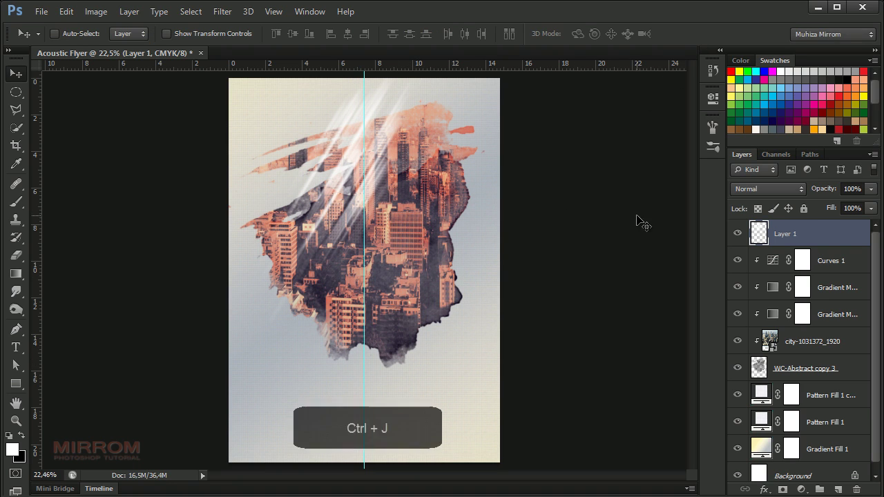
left_click_drag(375, 168, 448, 163)
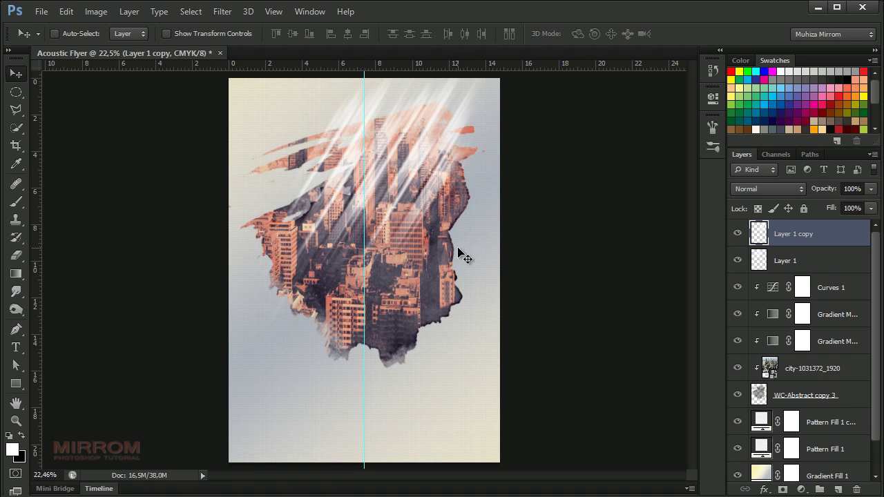
left_click(809, 267, "ctrl")
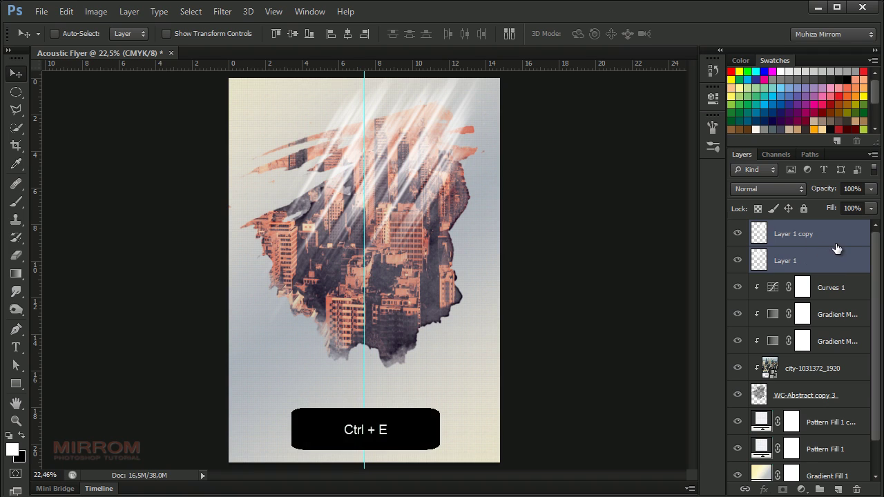
key("ctrl+e")
Blend the merged light rays as Overlay at 67% opacity
left_click(737, 234)
left_click(738, 234)
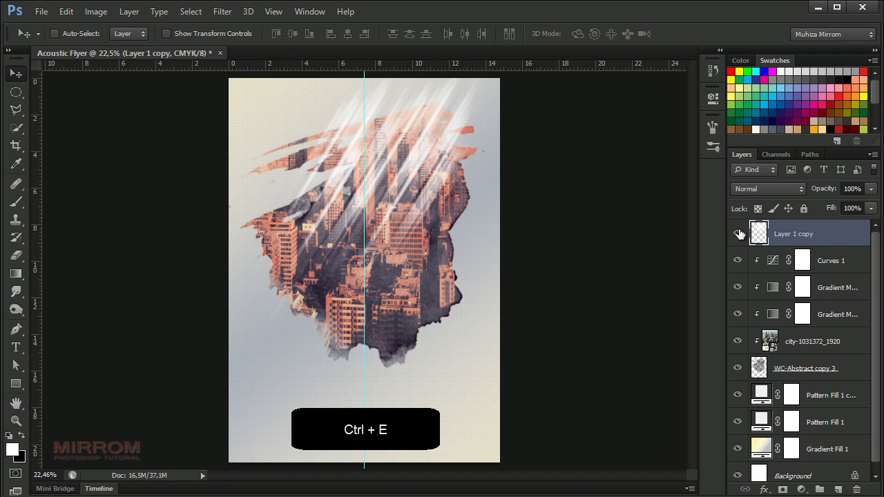
left_click(764, 192)
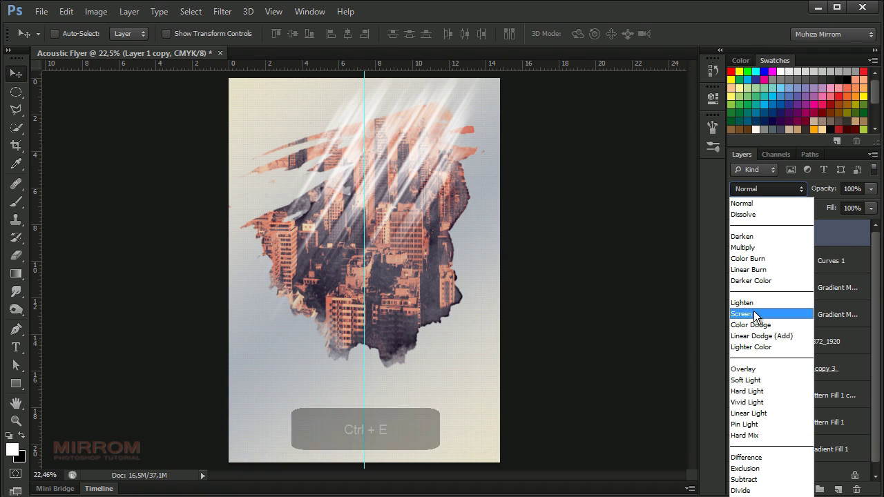
left_click(783, 366)
left_click(871, 208)
left_click_drag(865, 209, 847, 204)
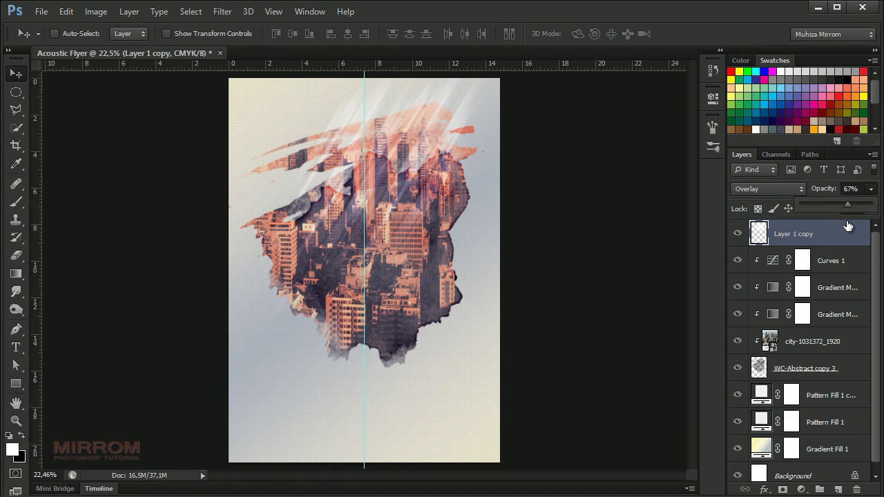
left_click(758, 295)
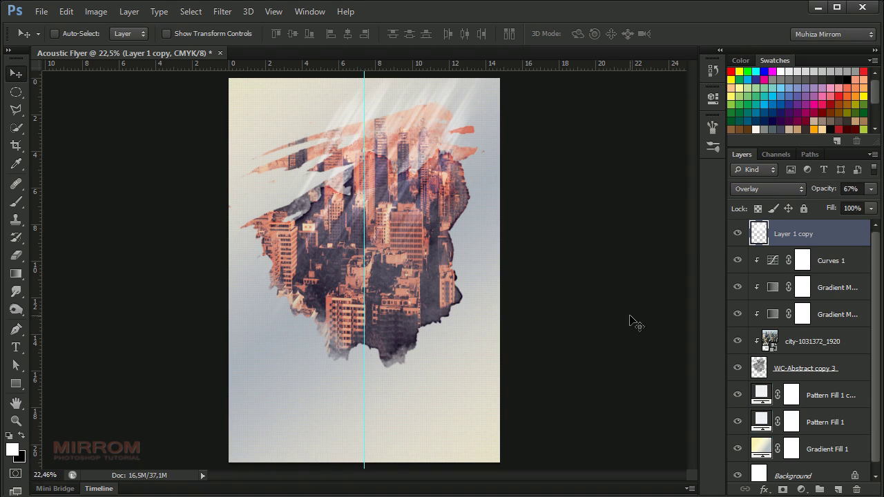
Clip the light-ray layer to the city stack and raise its opacity to 100%
right_click(861, 233)
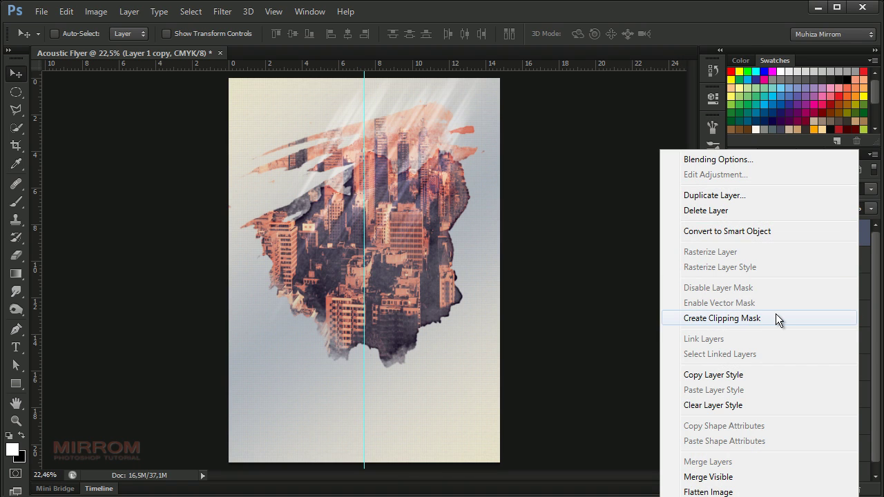
left_click(776, 314)
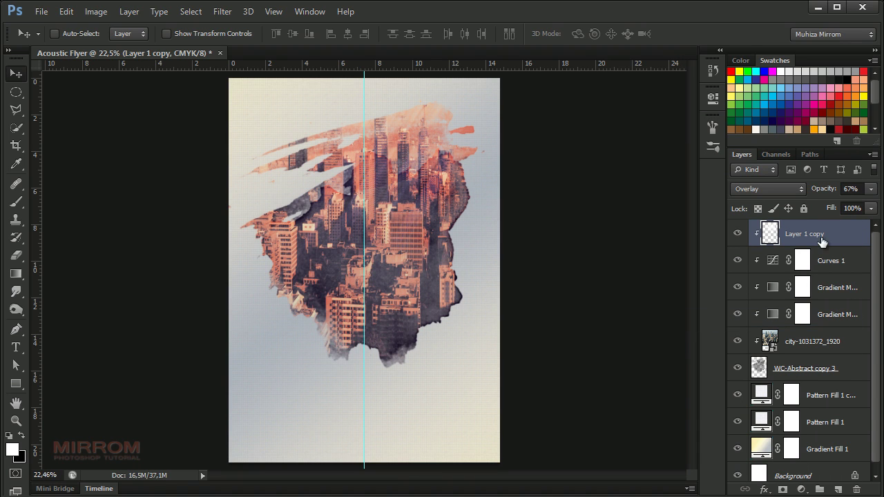
left_click(738, 234)
left_click(738, 234)
left_click(871, 189)
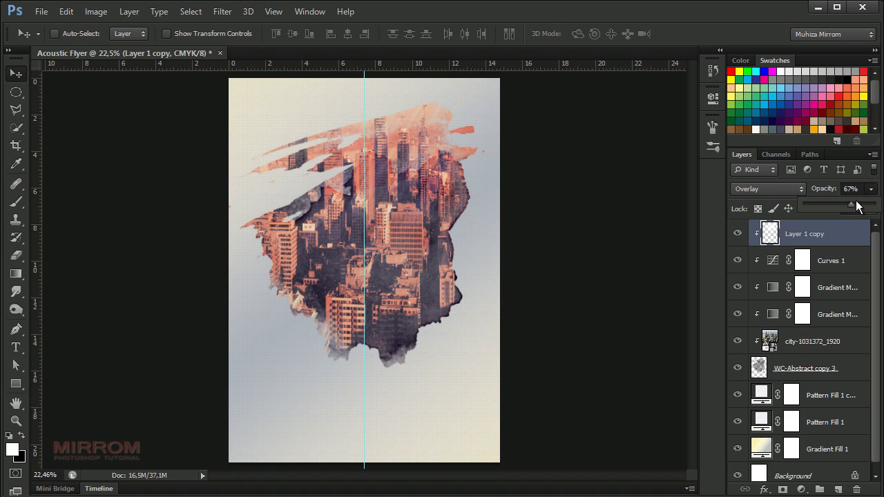
left_click_drag(859, 209, 878, 208)
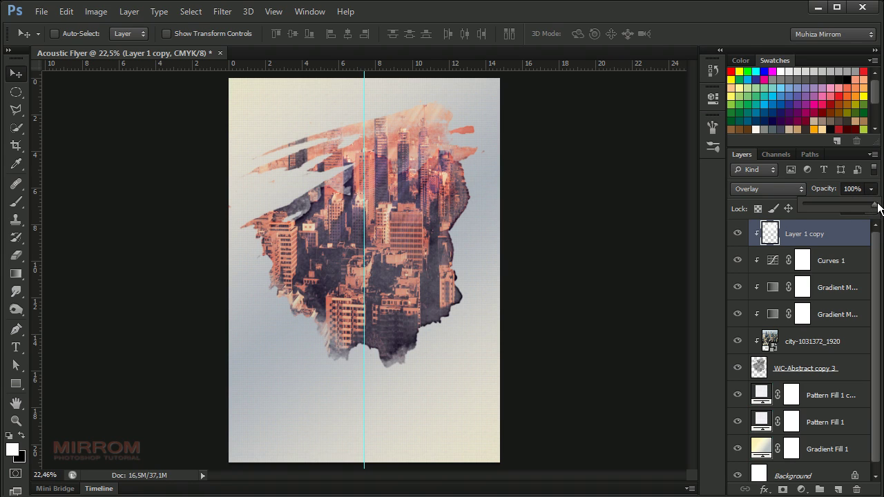
Blend the light rays as Screen at 61% opacity
left_click(794, 191)
left_click(755, 312)
left_click(871, 189)
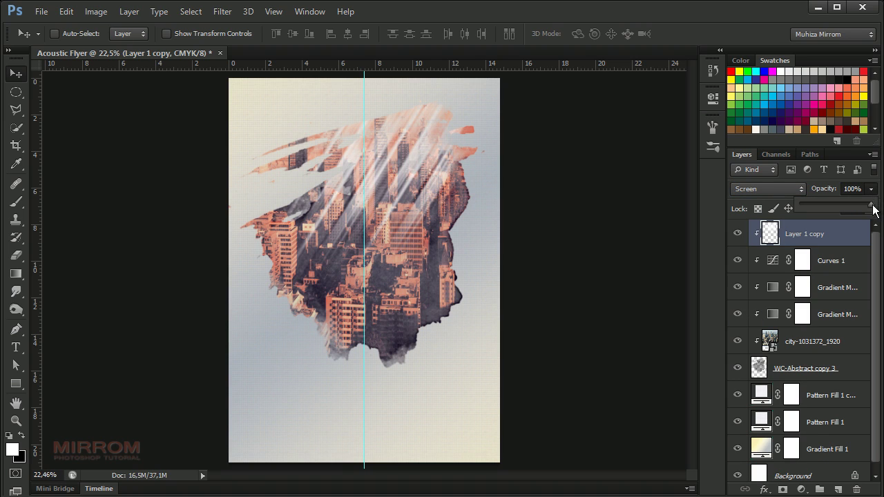
left_click_drag(872, 207, 843, 208)
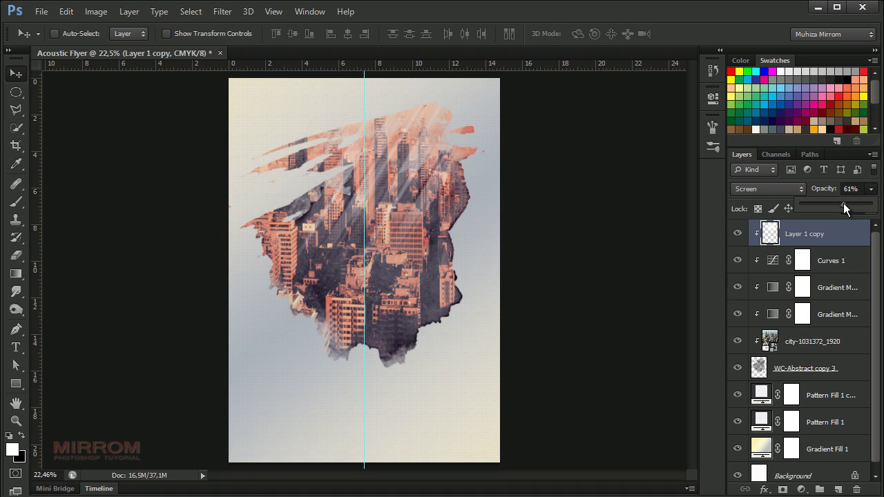
Scale the city photo to about 29% × 49% and nudge it up and left within the splash
left_click(801, 343)
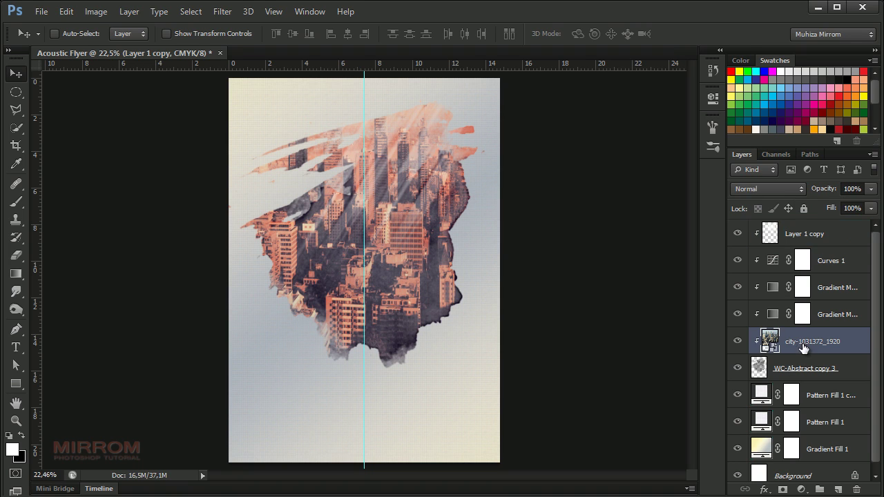
left_click(738, 342)
key("alt+space")
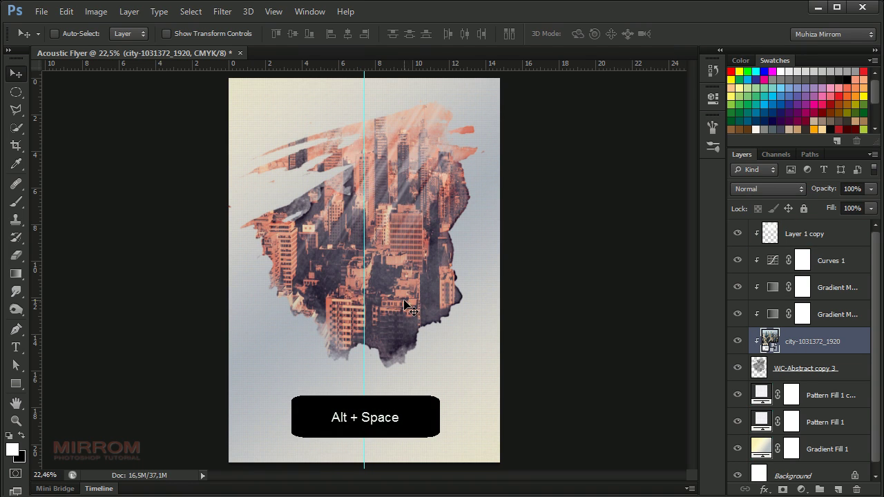
left_click(408, 309, "alt")
key("ctrl+t")
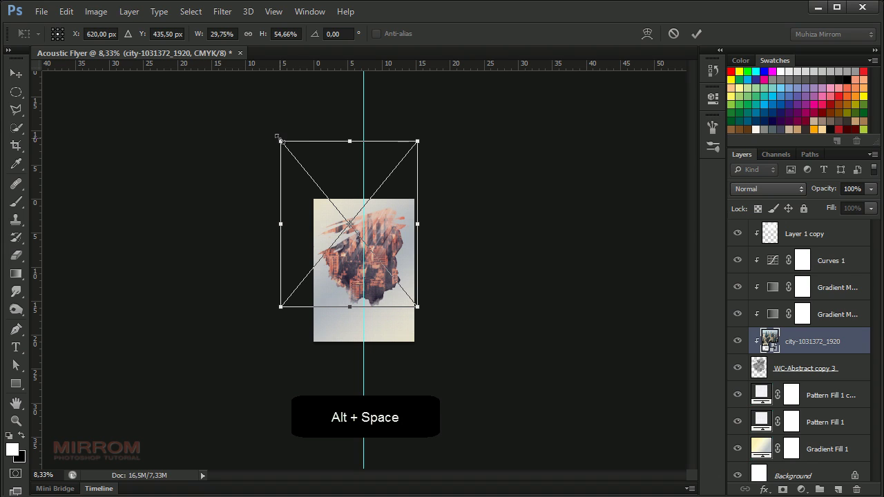
left_click_drag(277, 136, 282, 138)
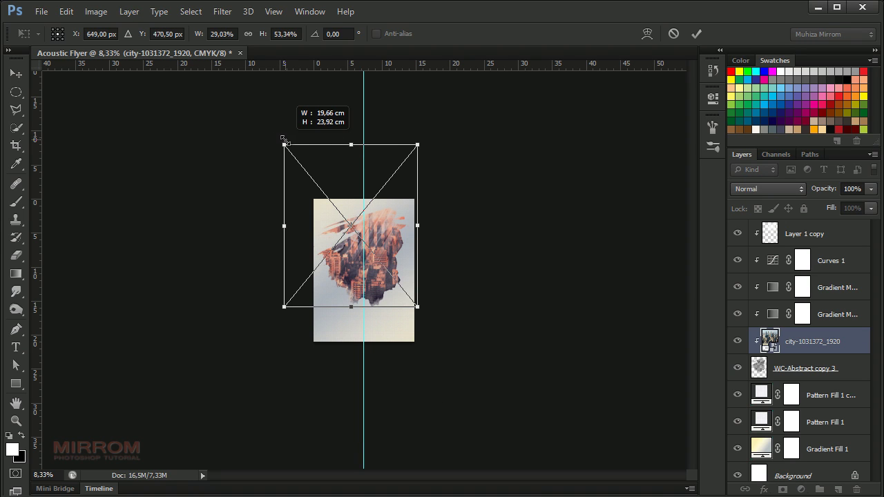
left_click_drag(350, 144, 351, 161)
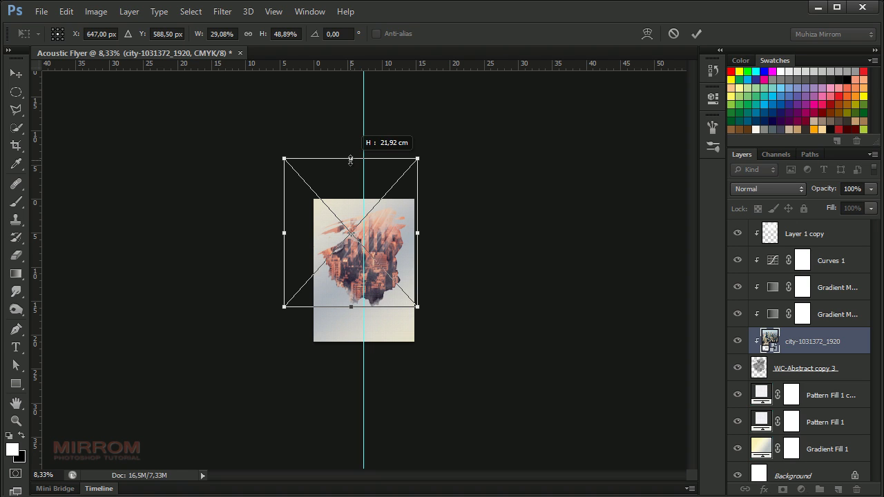
left_click(696, 34)
key("ctrl+0")
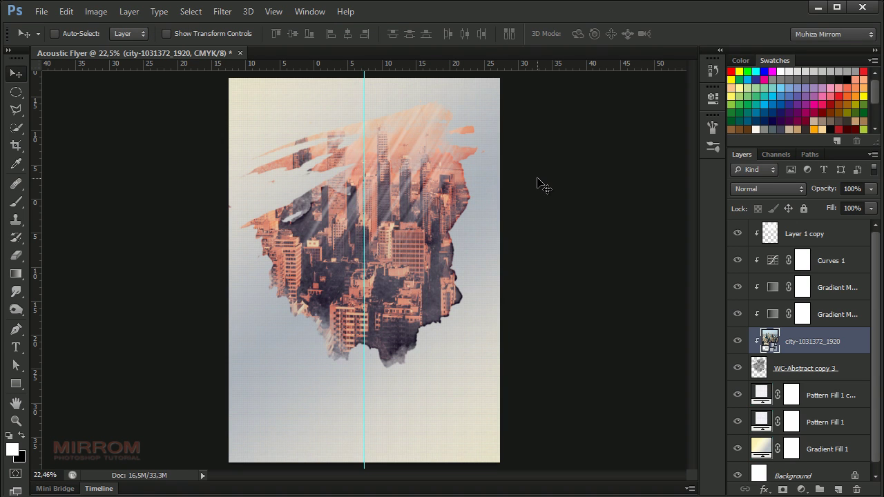
left_click_drag(407, 265, 391, 257)
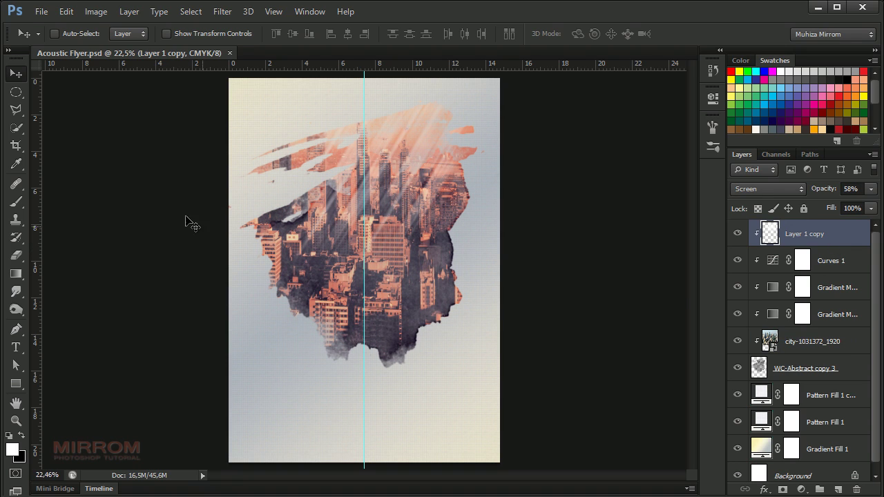
Open guitar-944261_1920.psd and drag the guitarist girl into the flyer
left_click(41, 11)
left_click(59, 40)
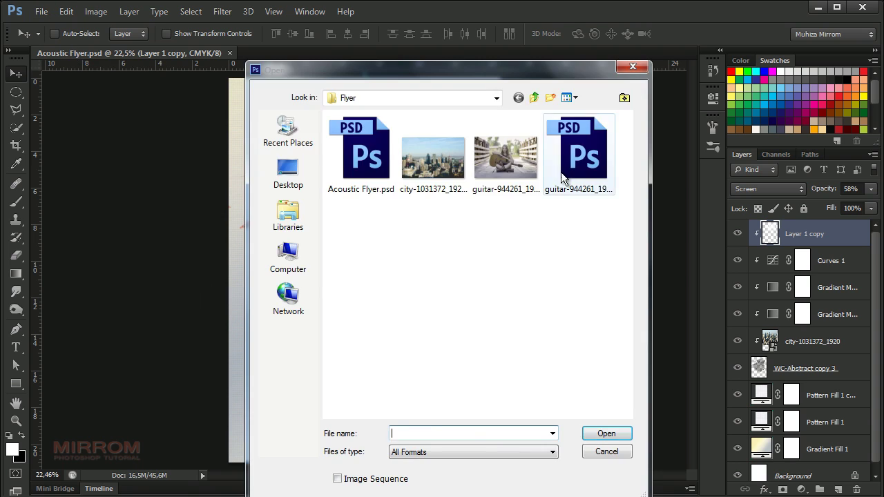
double_click(582, 157)
left_click_drag(364, 258, 367, 202)
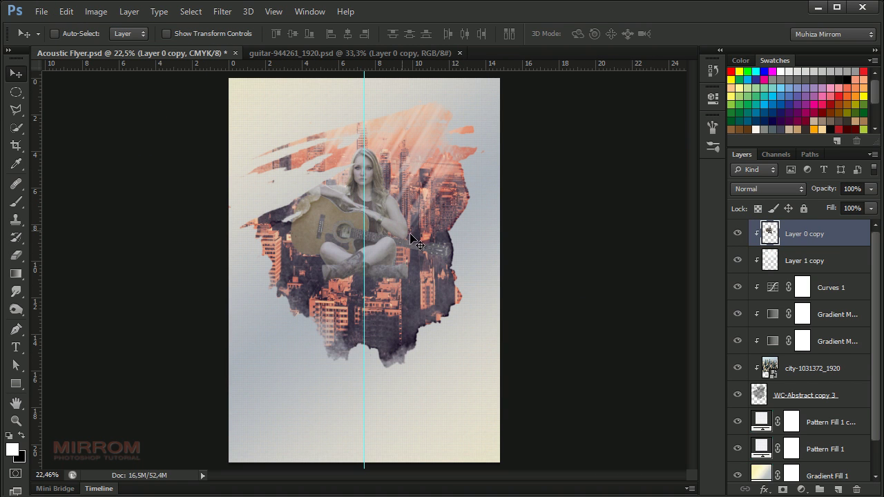
Move the guitarist down and slightly left, and release her clipping mask
left_click_drag(407, 248, 392, 298)
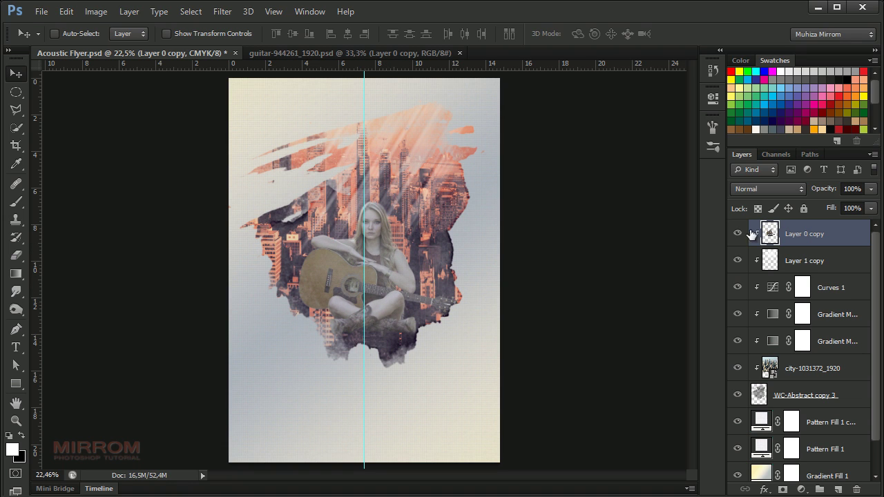
right_click(858, 240)
left_click(797, 326)
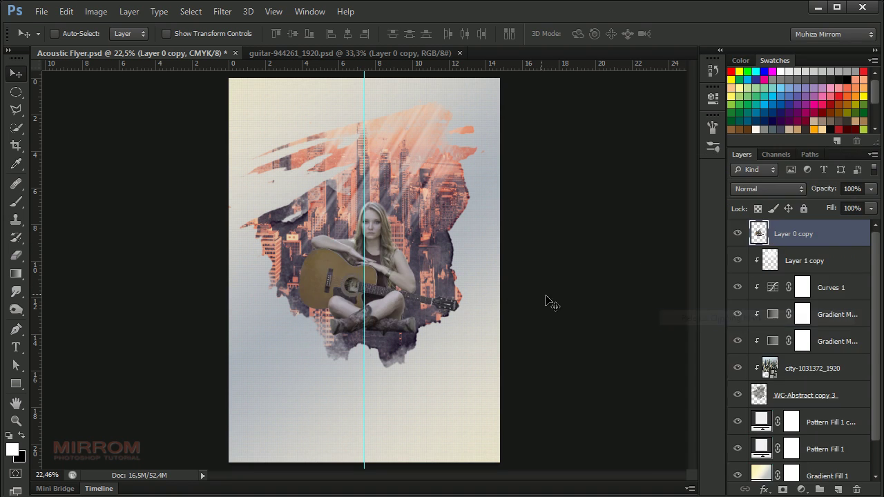
Convert Layer 0 copy to a smart object and enlarge the guitarist to about 153%
right_click(859, 237)
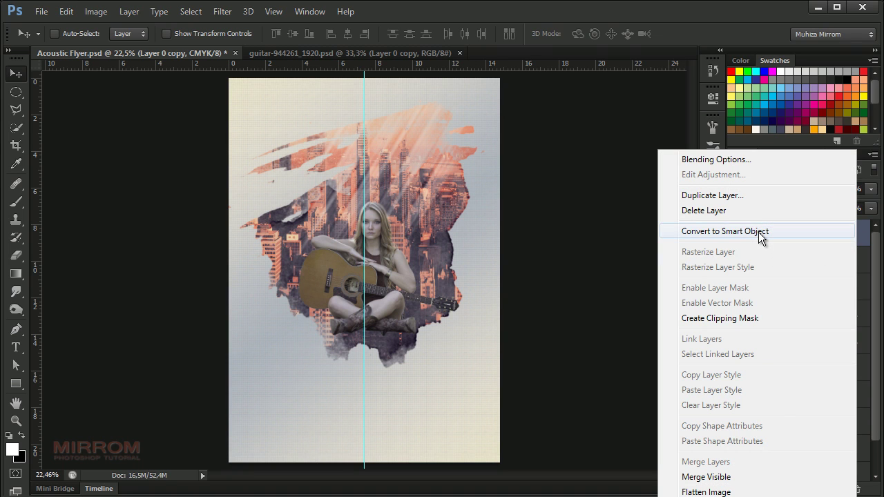
left_click(760, 232)
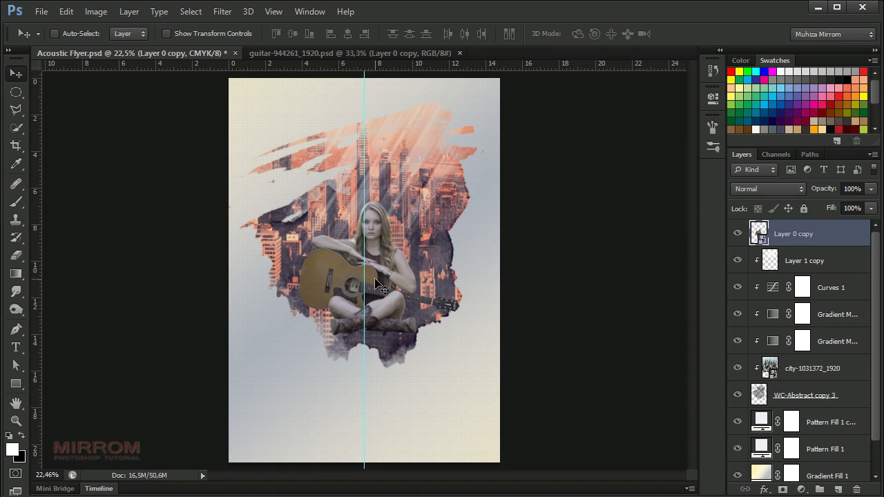
key("ctrl+t")
left_click_drag(300, 201, 270, 158)
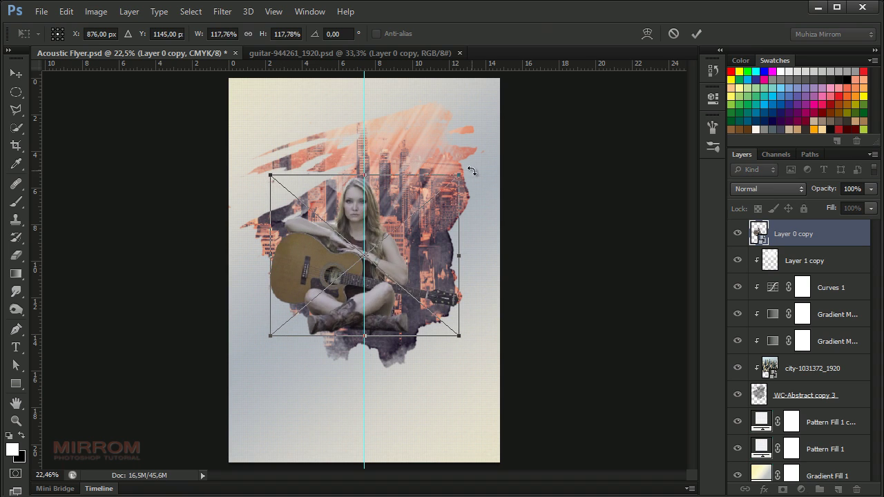
left_click_drag(473, 170, 515, 123)
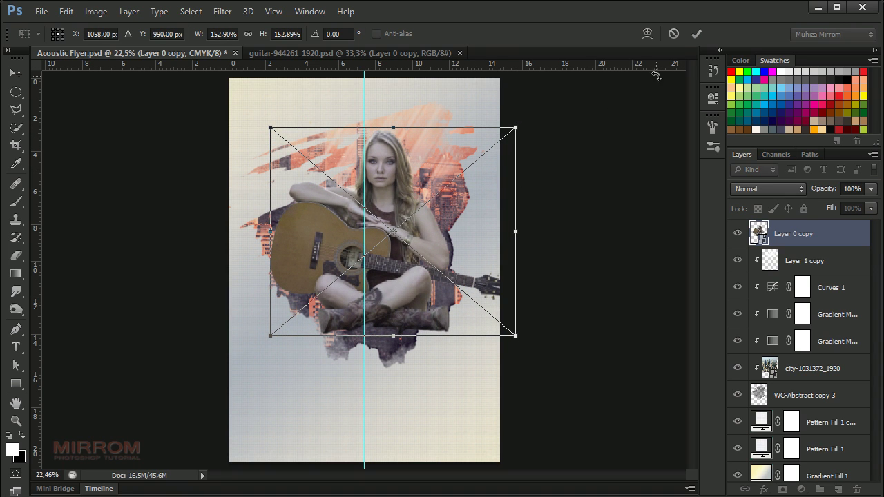
left_click(696, 34)
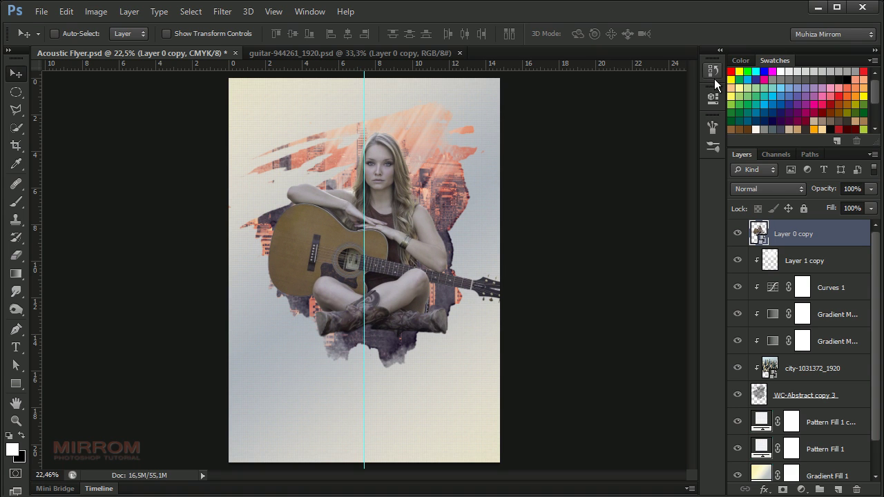
left_click(417, 167)
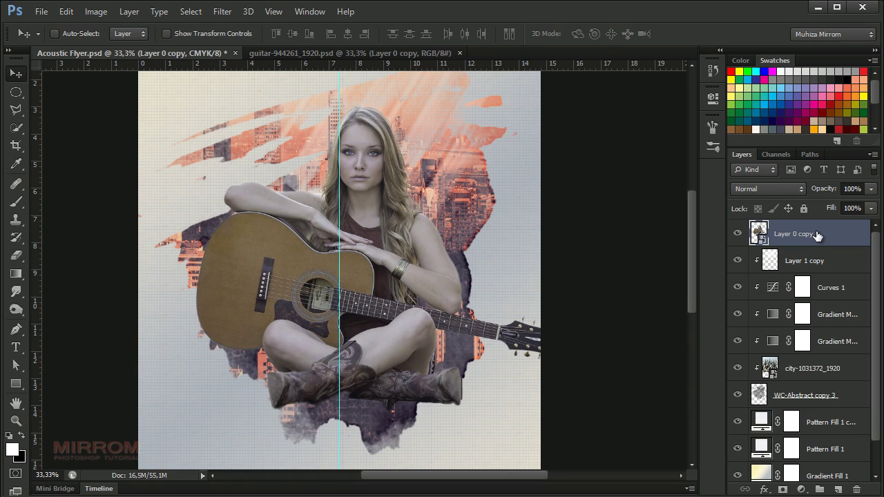
Add a layer mask to the guitarist and paint out the photo edges around her boots
left_click(784, 489)
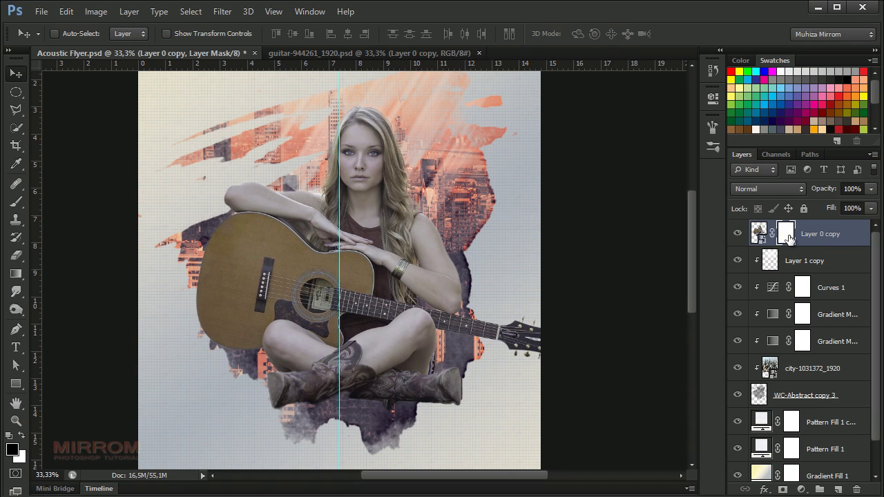
key("b")
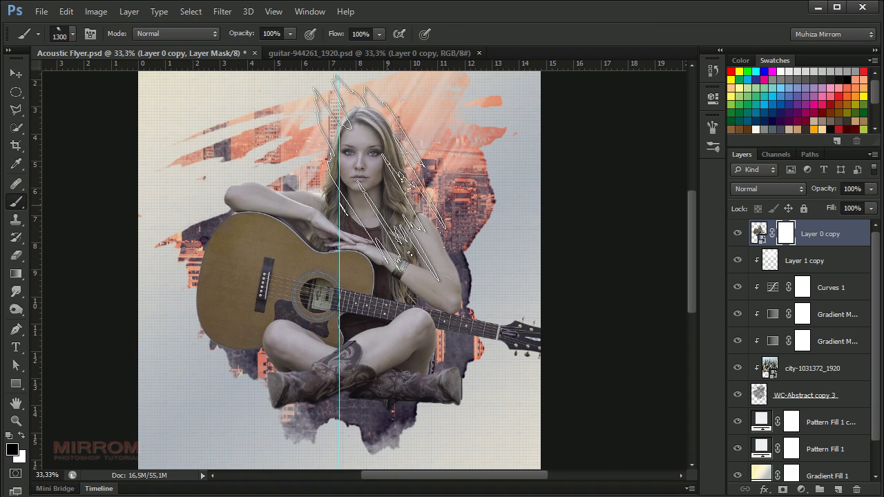
right_click(396, 203)
key("Return")
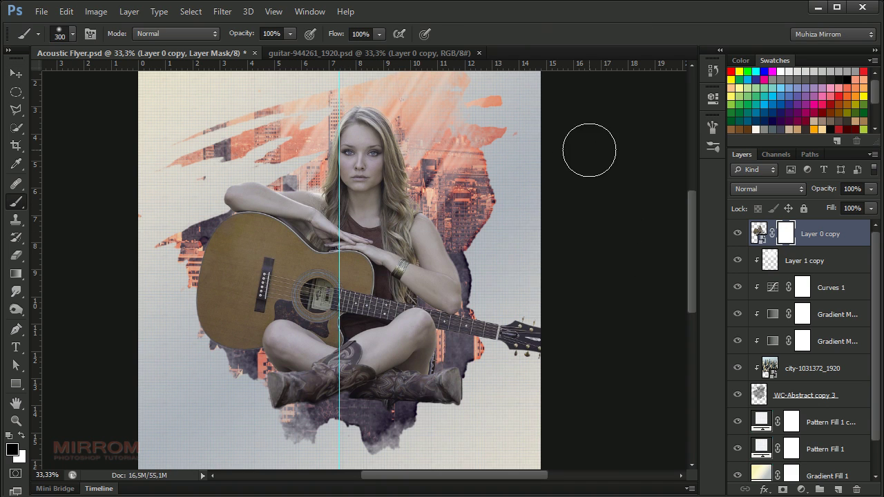
key("bracketright")
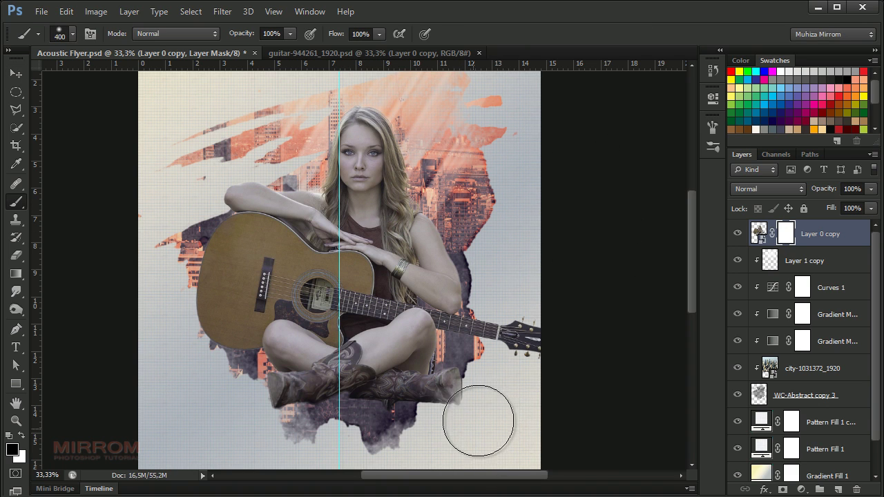
key("bracketleft")
key("bracketleft")
left_click_drag(474, 405, 430, 429)
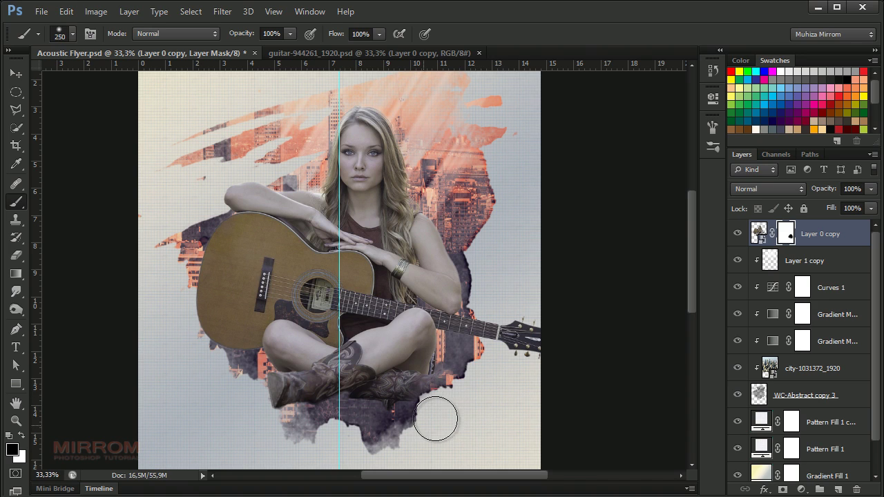
key("bracketright")
left_click_drag(311, 434, 254, 414)
key("bracketleft")
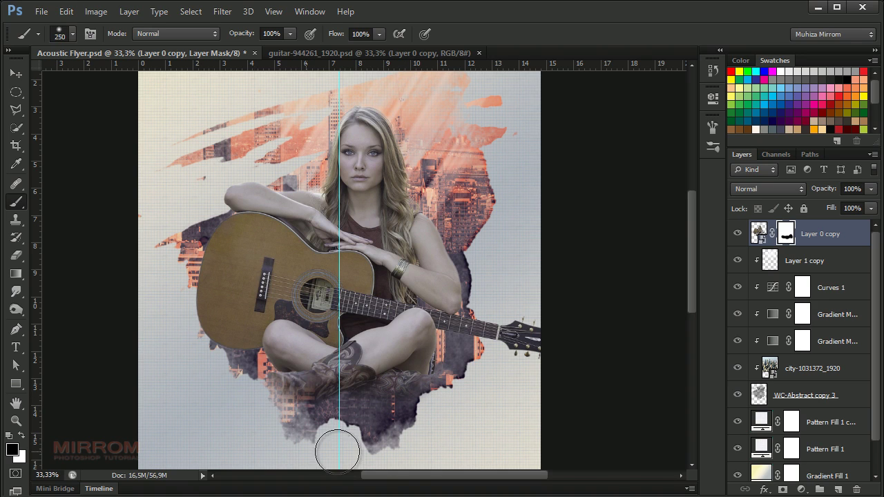
mouse_move(302, 438)
left_mouse_down()
mouse_move(208, 394)
mouse_move(174, 316)
mouse_move(186, 249)
mouse_move(176, 289)
mouse_move(182, 346)
left_mouse_up()
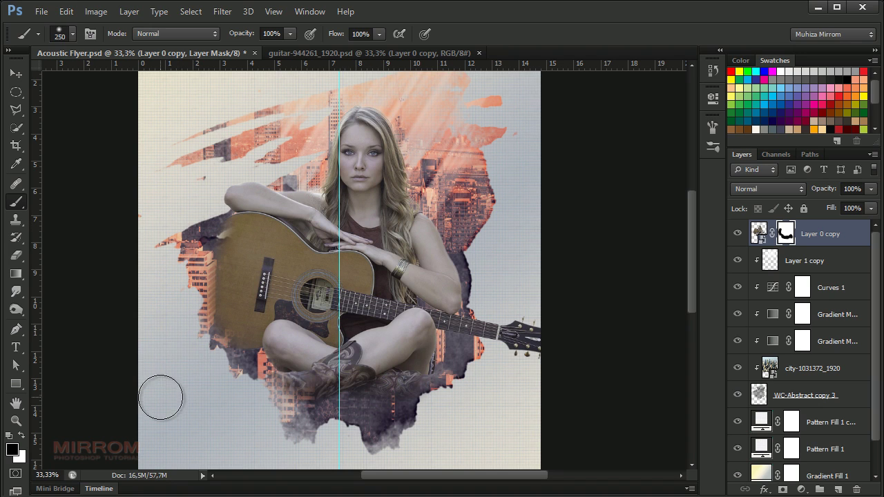
Mask out the photo edge left of the guitar and the guitar headstock
key("bracketright")
key("bracketright")
key("bracketright")
left_click_drag(162, 394, 164, 306)
key("bracketright")
key("bracketright")
key("bracketleft")
key("bracketleft")
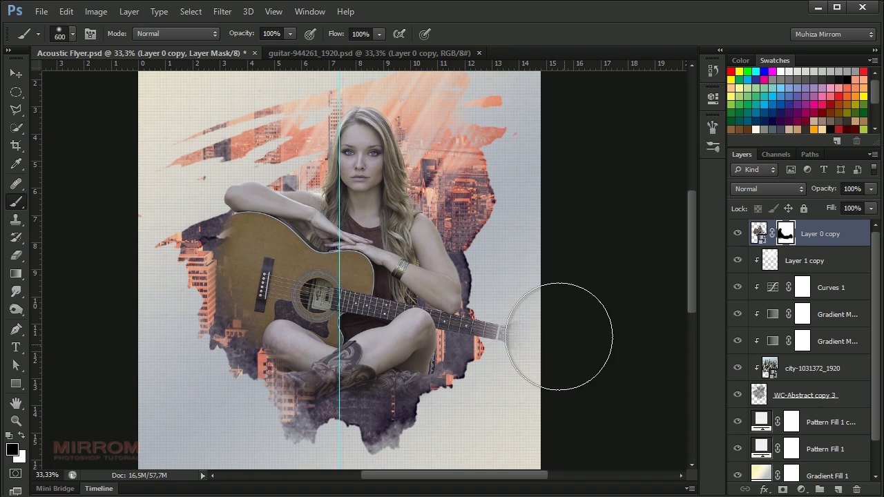
key("bracketleft")
key("bracketleft")
mouse_move(519, 322)
left_mouse_down()
mouse_move(497, 357)
mouse_move(511, 335)
left_mouse_up()
Scale the guitarist layer up to 105%
key("v")
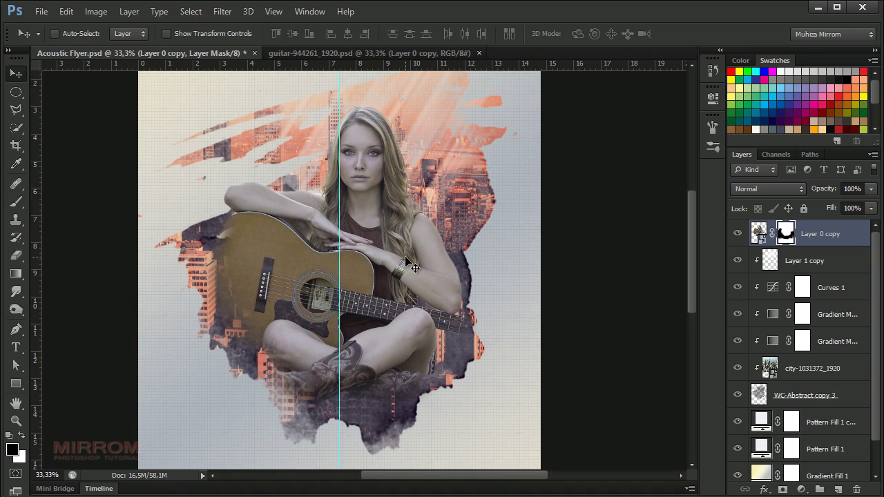
key("ctrl+t")
left_click(218, 33)
type("105")
key("Return")
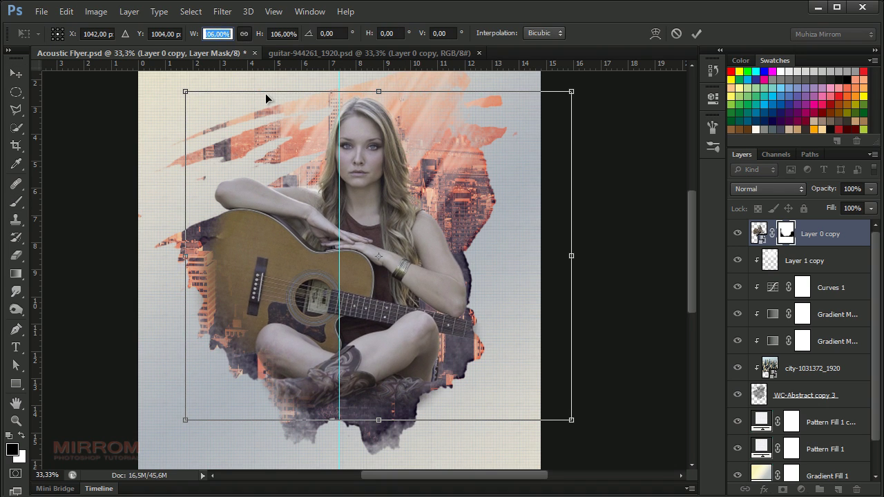
key("Return")
Paint away the remaining photo edges around her bottom and left side, and hide the guides
key("b")
mouse_move(498, 345)
left_mouse_down()
mouse_move(463, 405)
mouse_move(306, 479)
mouse_move(153, 289)
left_mouse_up()
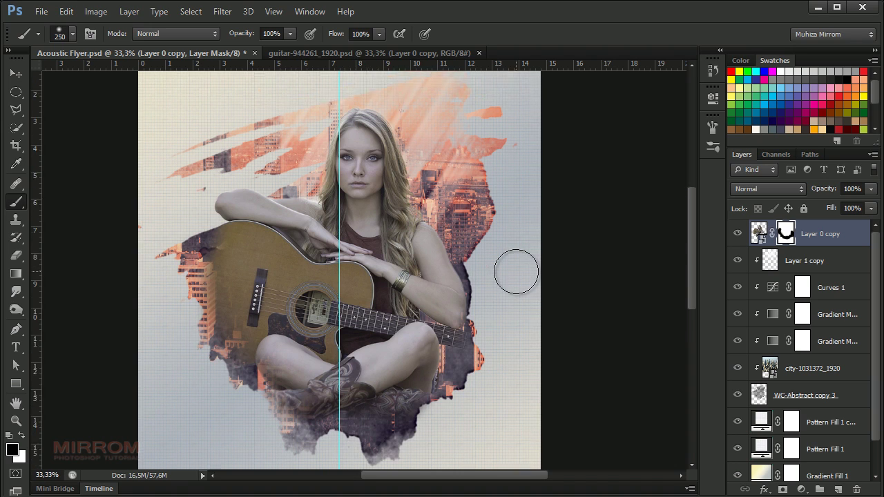
key("bracketright")
key("bracketright")
key("bracketright")
left_click_drag(150, 352, 143, 214)
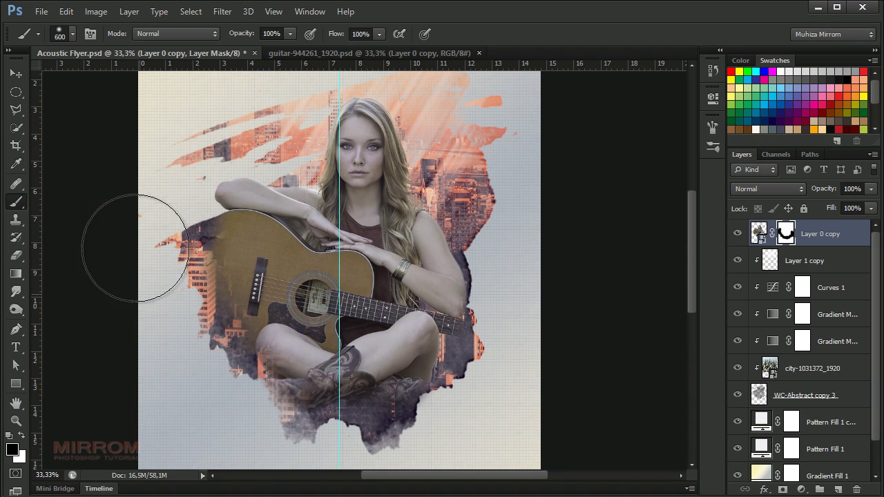
key("v")
key("ctrl+semicolon")
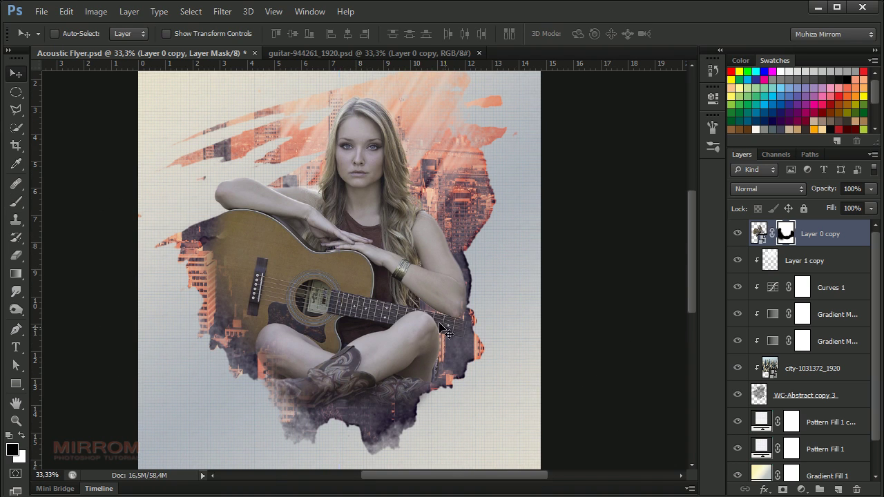
left_click(759, 233)
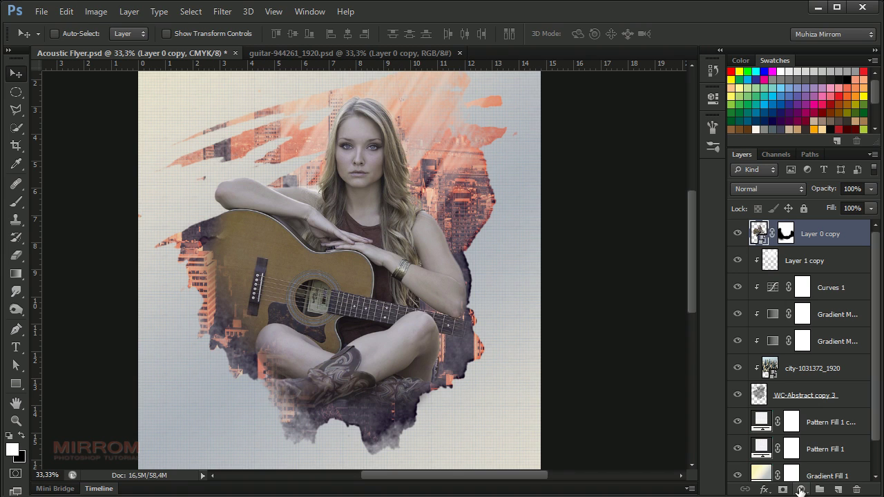
Add a Hue/Saturation layer clipped to the guitarist with Saturation -70 and Lightness +50
left_click(800, 491)
left_click(799, 322)
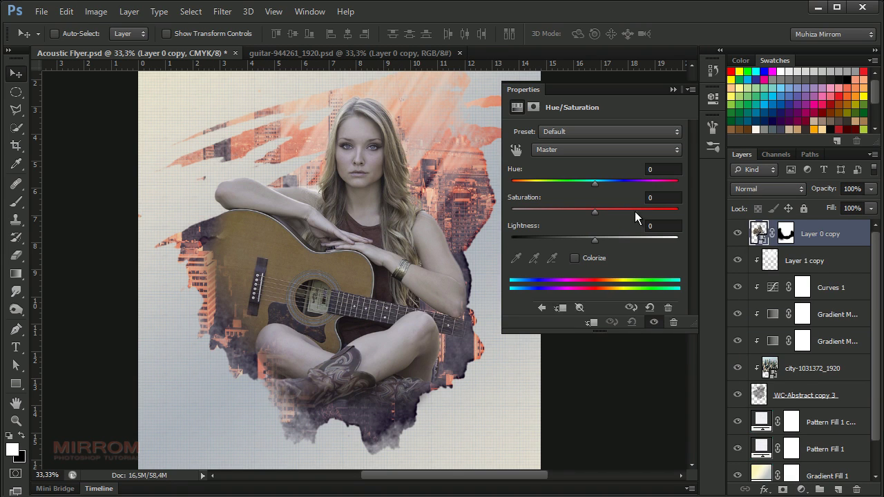
left_click(594, 323)
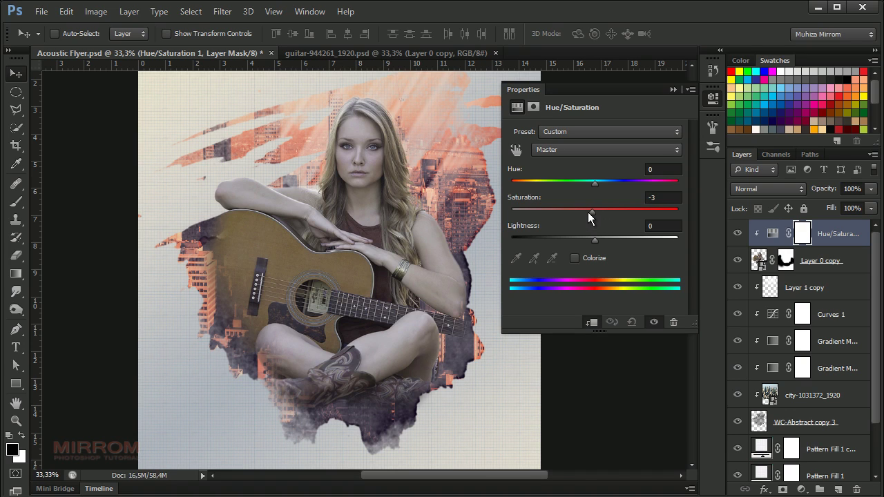
left_click_drag(588, 212, 536, 206)
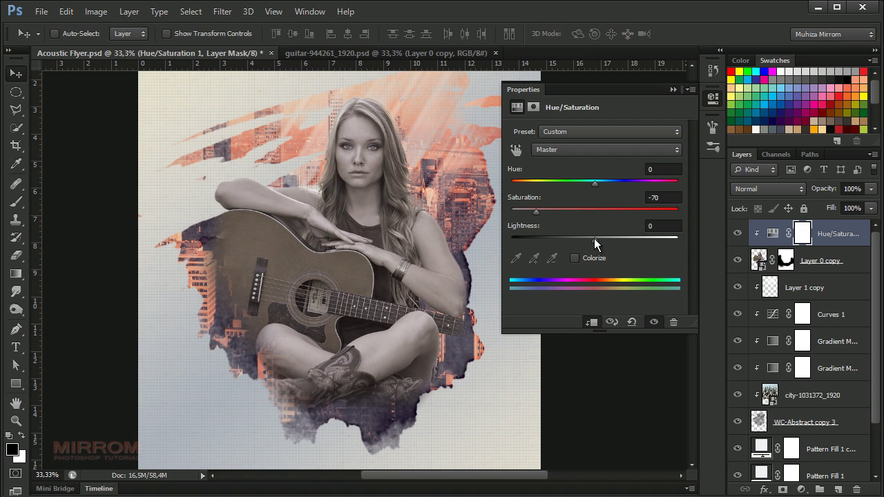
left_click_drag(594, 238, 628, 250)
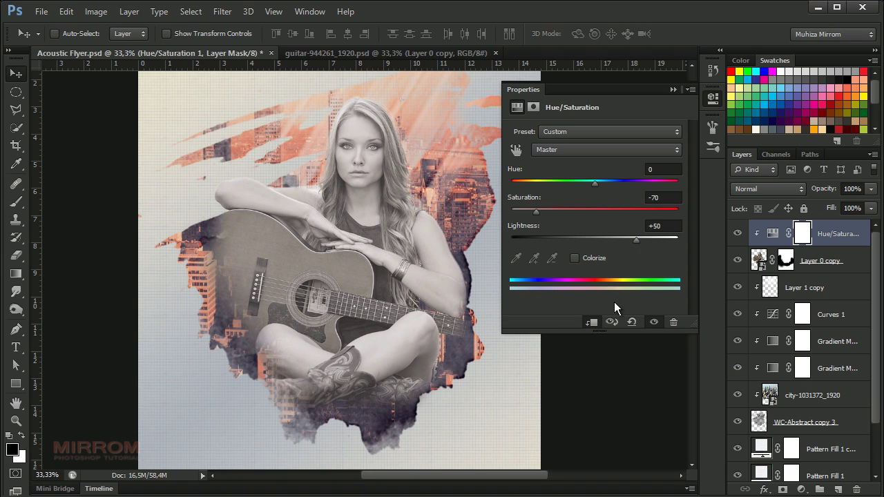
left_click(682, 89)
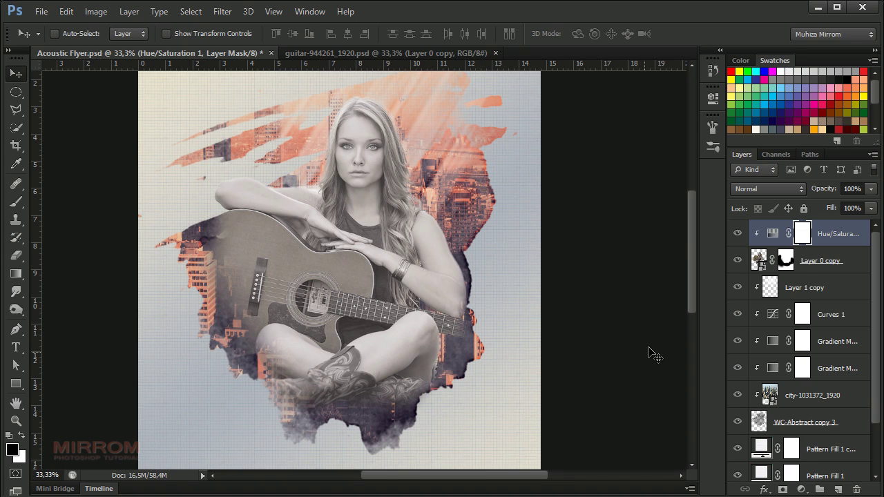
Add a clipped Gradient Map adjustment starting from the suns gradient preset
left_click(801, 490)
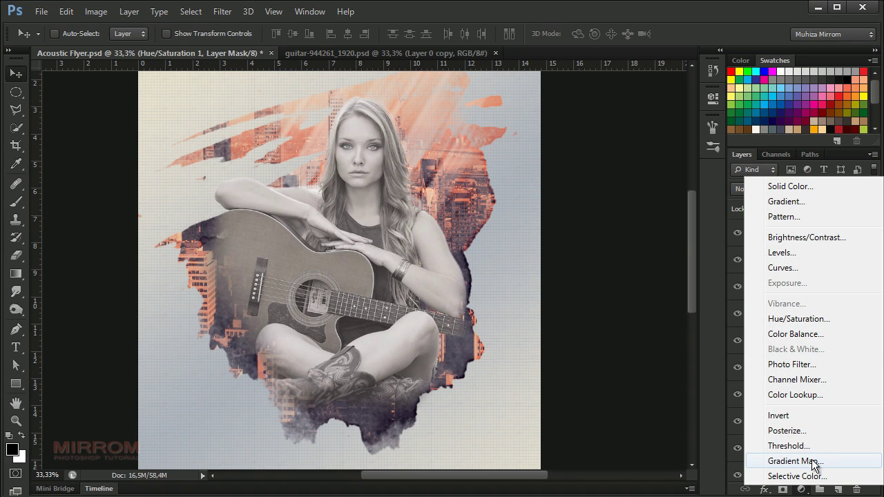
left_click(822, 464)
left_click(592, 322)
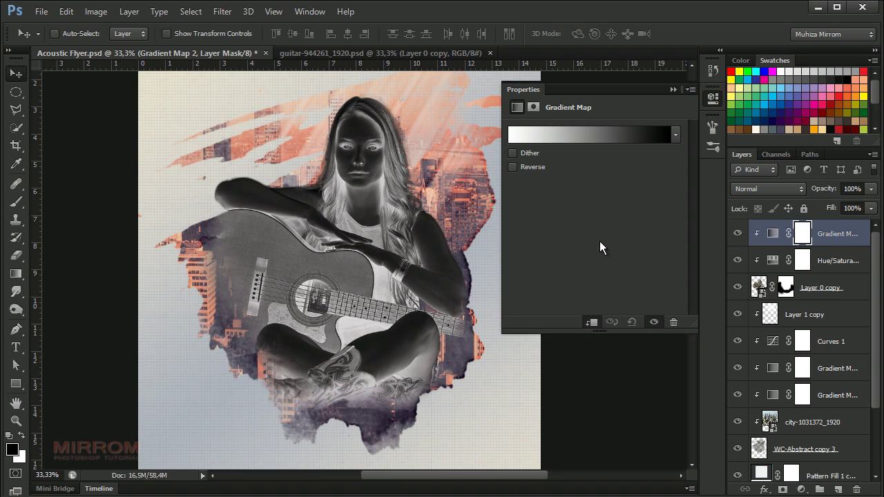
left_click(674, 136)
left_click(659, 138)
left_click_drag(714, 107, 714, 146)
left_click(695, 143)
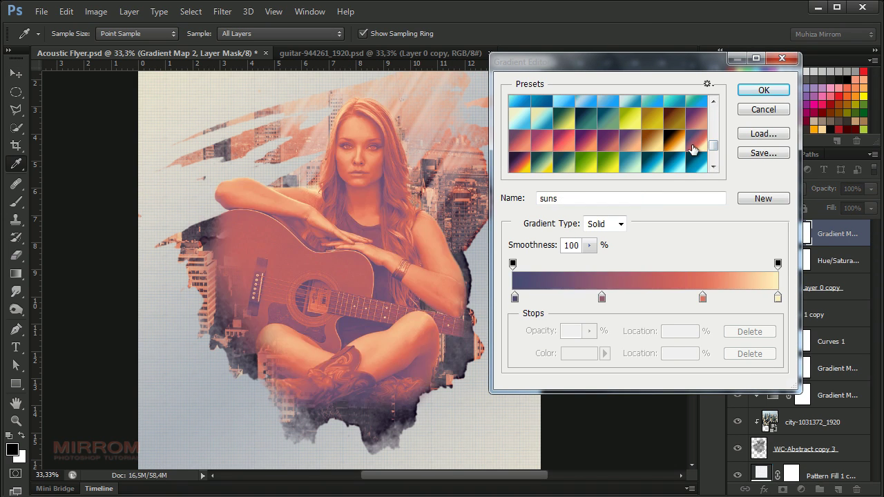
Recolour the gradient stops at 0%, 34%, 72% and 100% to navy, mauve, coral and pale yellow
left_click(515, 297)
left_click(580, 354)
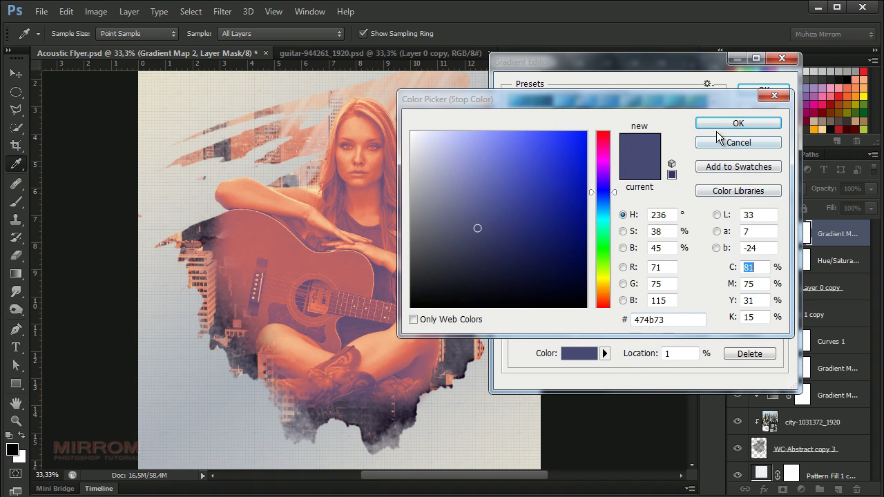
left_click(722, 141)
left_click(580, 353)
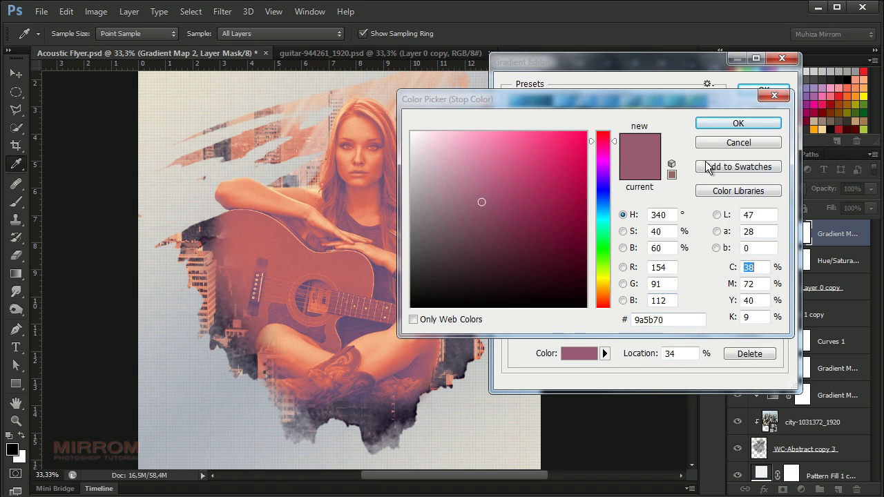
left_click(728, 127)
left_click(703, 297)
left_click(581, 354)
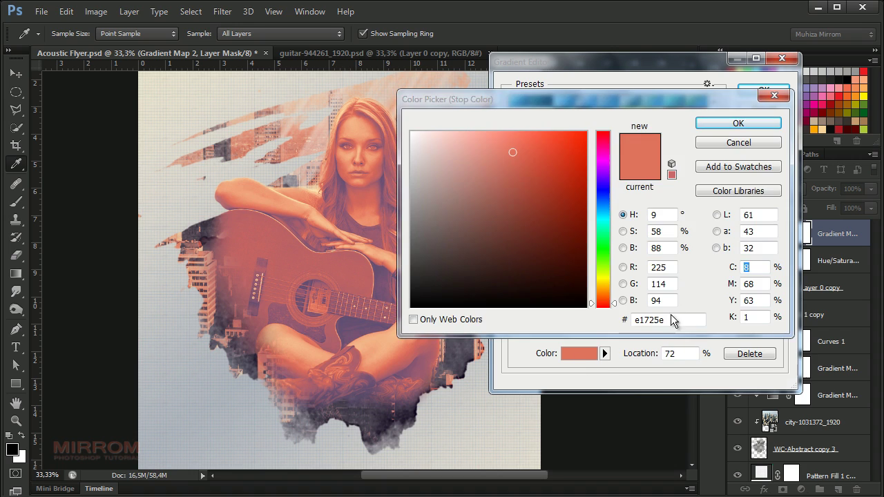
left_click(720, 123)
left_click(777, 298)
left_click(591, 353)
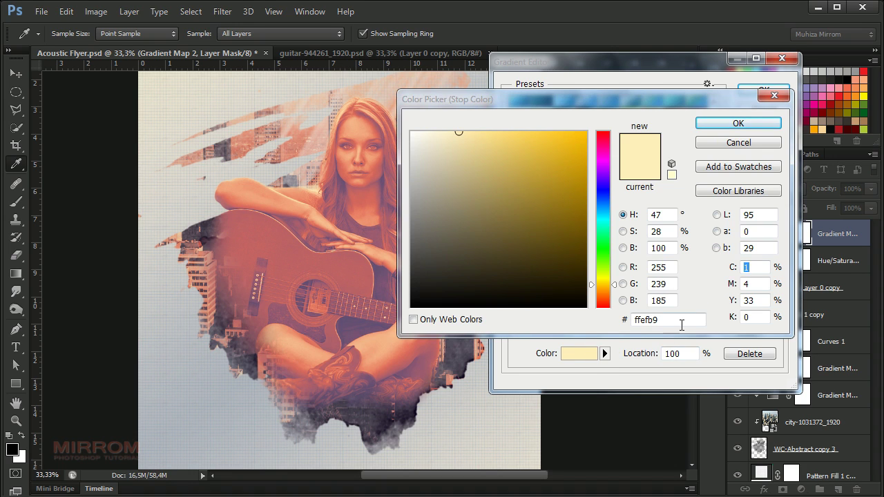
left_click(737, 123)
left_click(763, 92)
Set the Gradient Map layer's blend mode to Color
key("v")
left_click(712, 97)
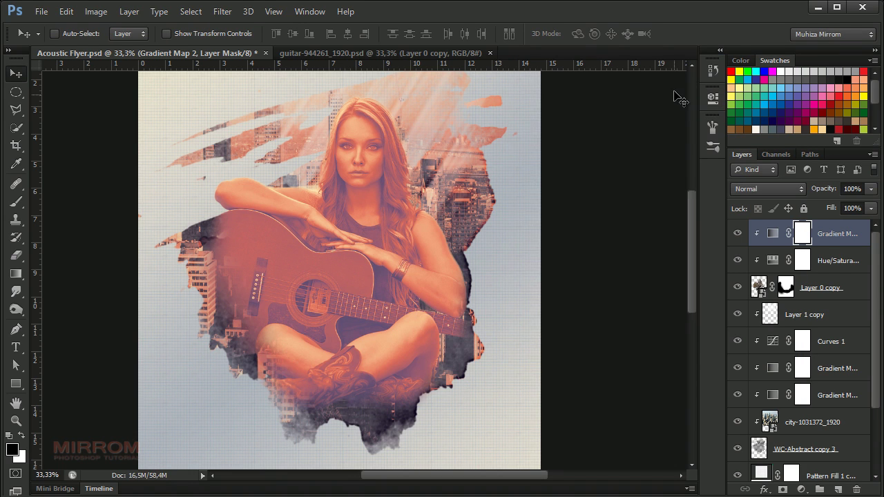
left_click(777, 189)
left_click(771, 403)
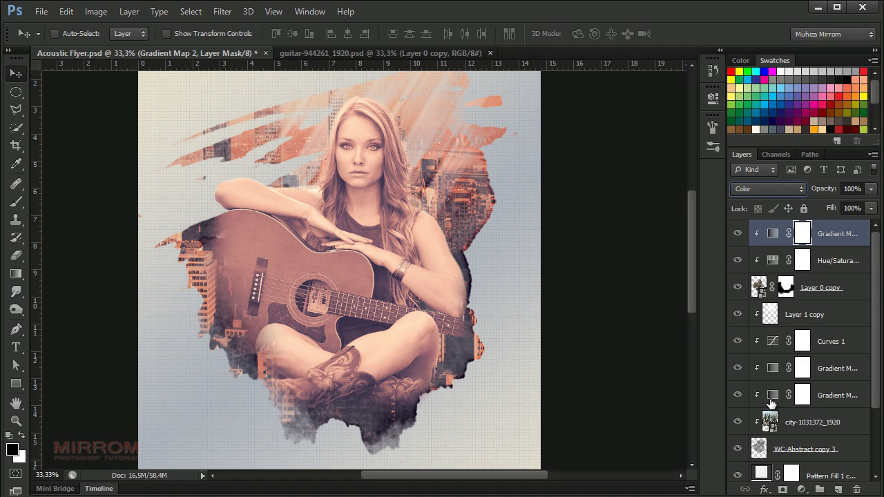
left_click(748, 190)
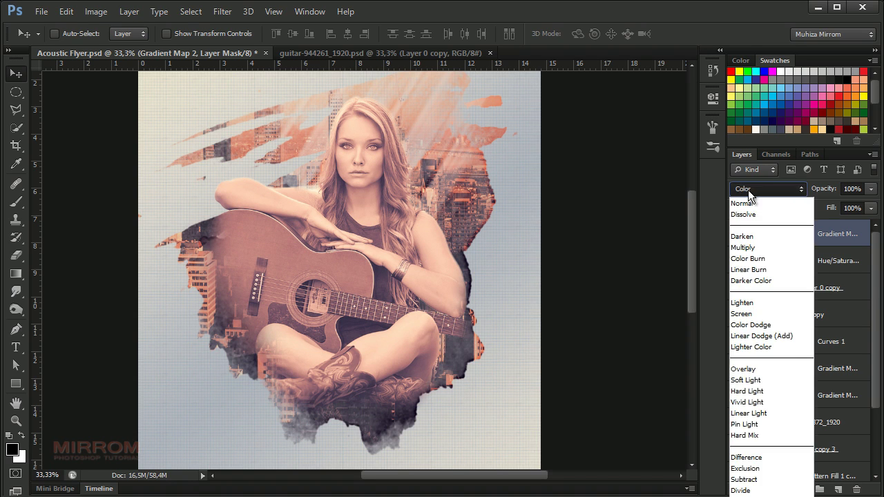
left_click(773, 233)
Add a clipped Curves 2 adjustment with the curve lifted to brighten the guitarist
left_click(802, 489)
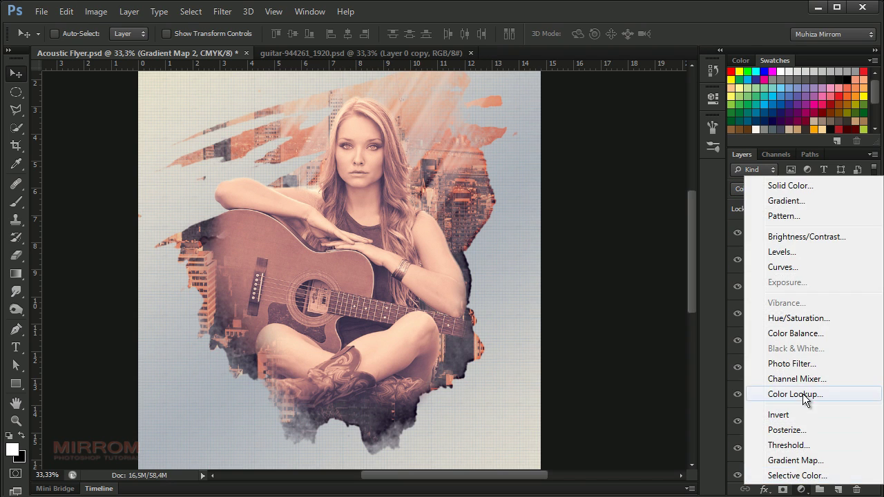
left_click(795, 269)
left_click(592, 322)
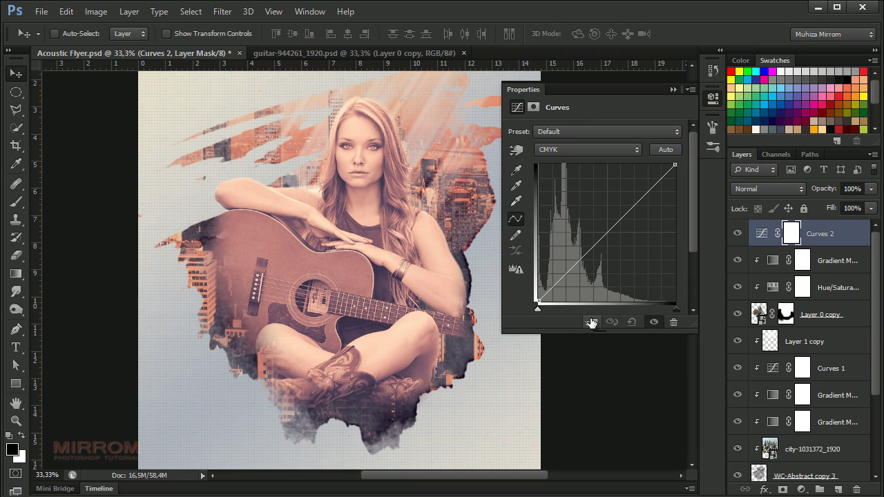
left_click_drag(600, 240, 601, 214)
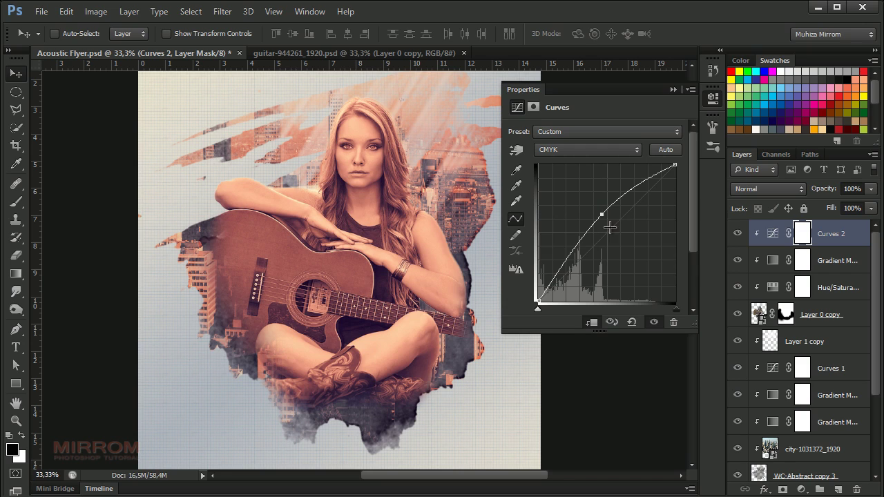
left_click(603, 215)
left_click(673, 90)
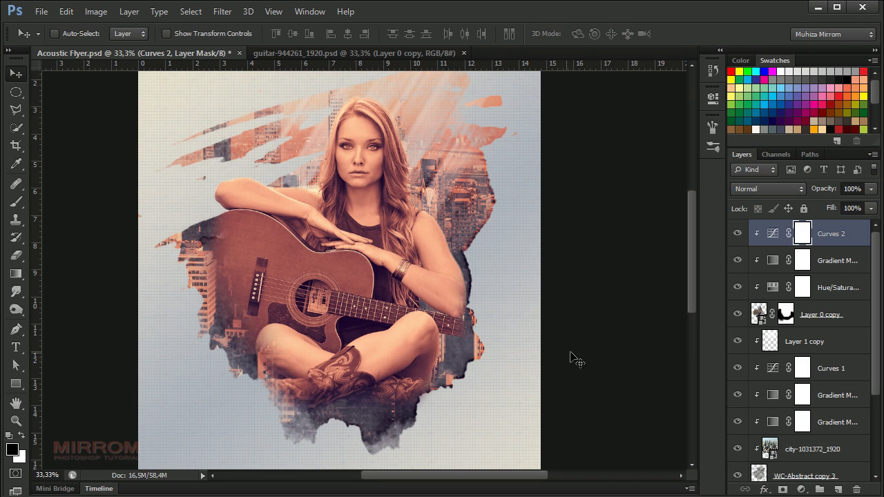
Zoom in on the girl's face and target the Curves 2 mask
left_click(351, 154)
scroll(566, 259, "up", 3)
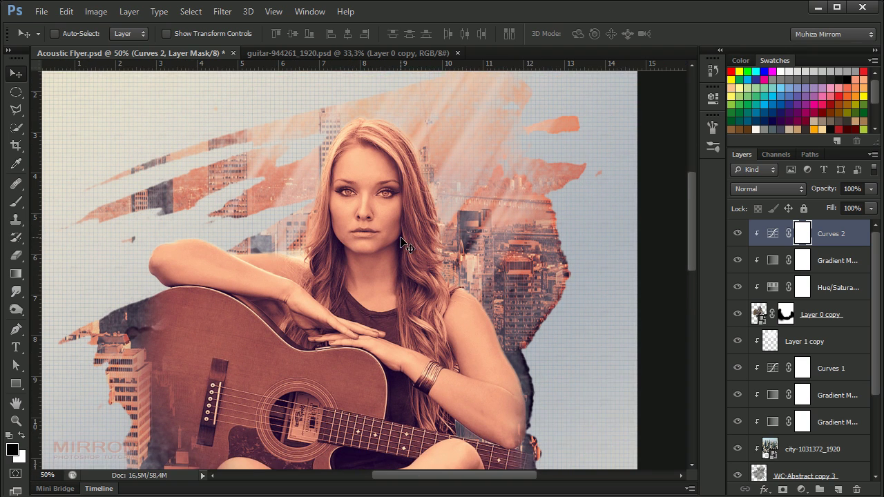
left_click(803, 232)
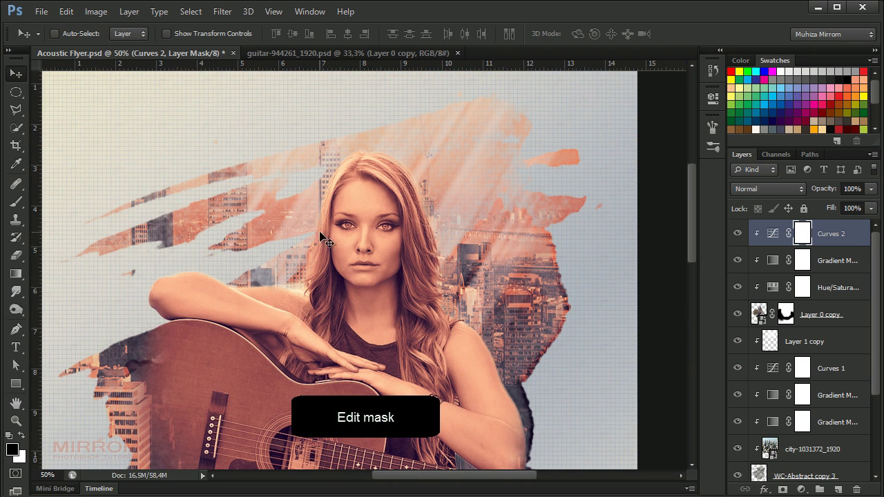
With a 32% opacity brush, paint the Curves 2 mask over the face, hairline to eyebrow
key("b")
left_click(290, 33)
left_click_drag(287, 49, 233, 47)
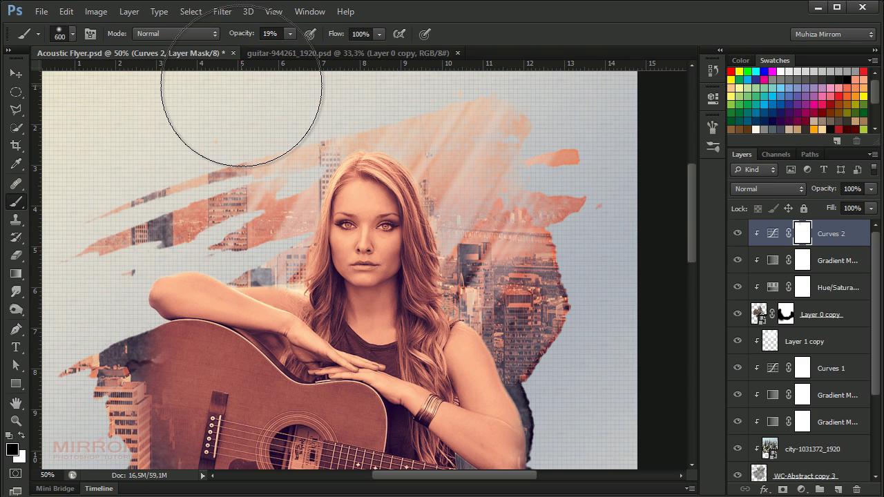
key("bracketleft")
key("bracketleft")
key("bracketleft")
key("bracketleft")
key("bracketleft")
key("bracketleft")
key("bracketleft")
key("bracketleft")
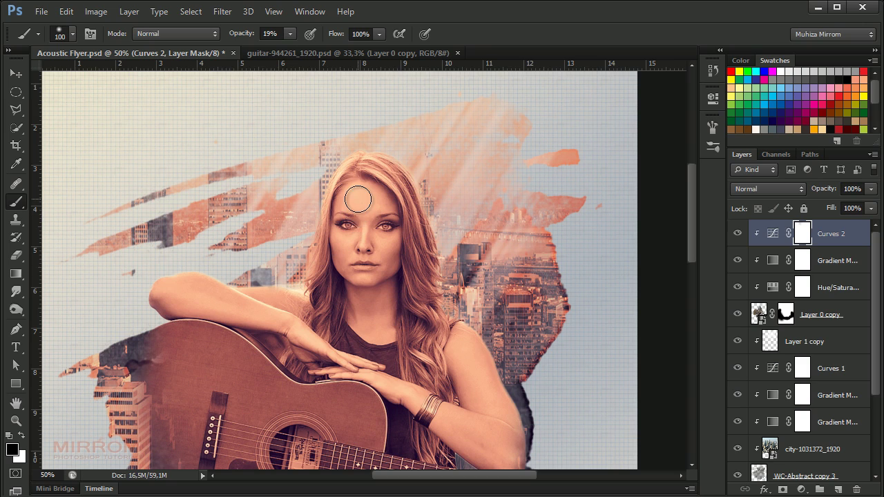
key("bracketleft")
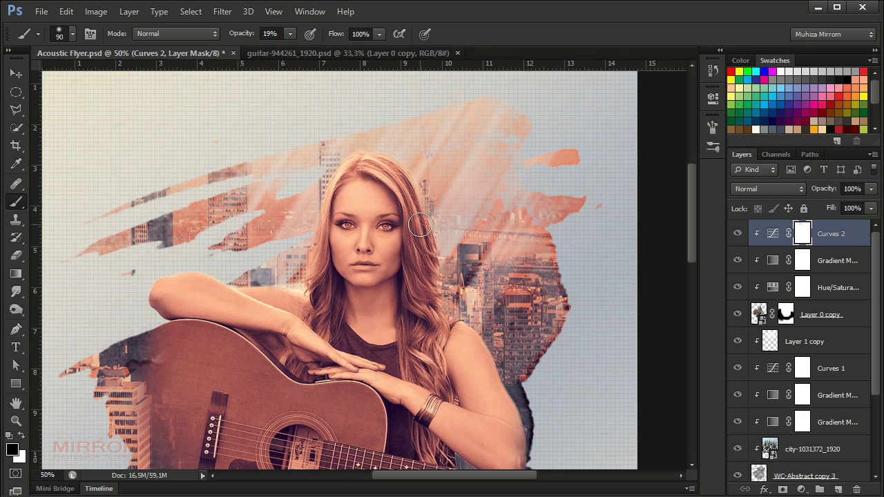
left_click(291, 33)
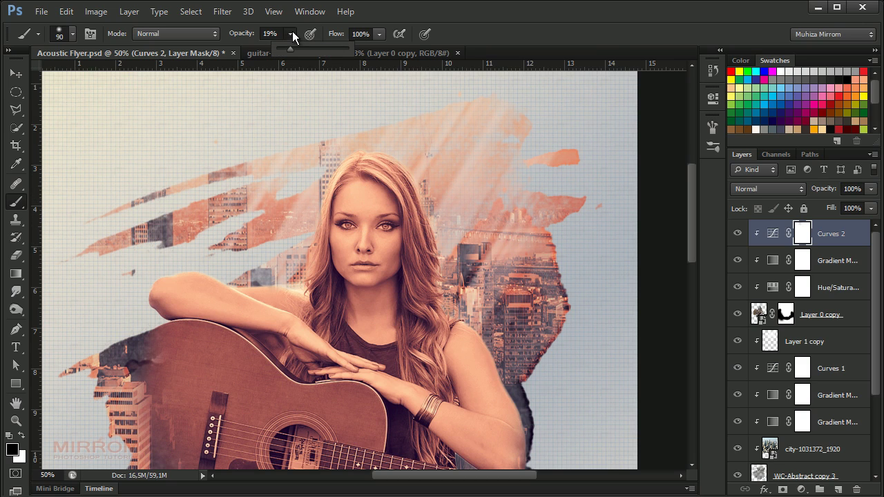
left_click_drag(298, 46, 301, 47)
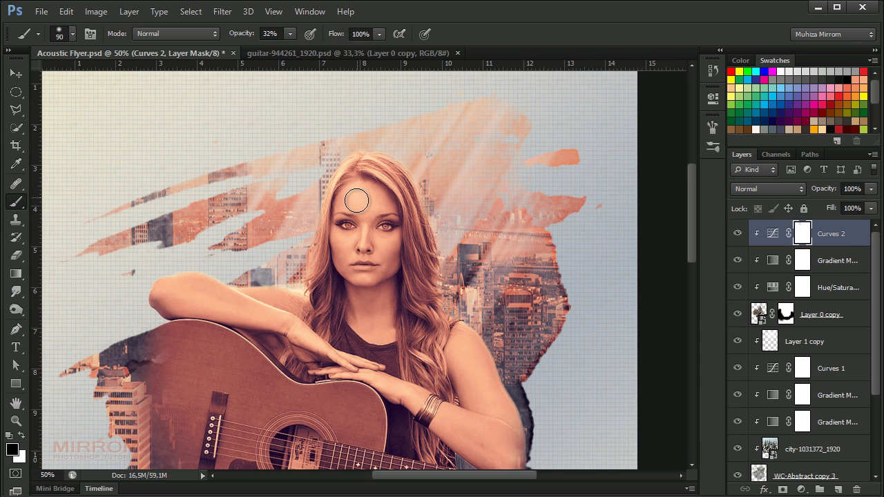
mouse_move(369, 200)
left_mouse_down()
mouse_move(385, 252)
mouse_move(369, 196)
left_mouse_up()
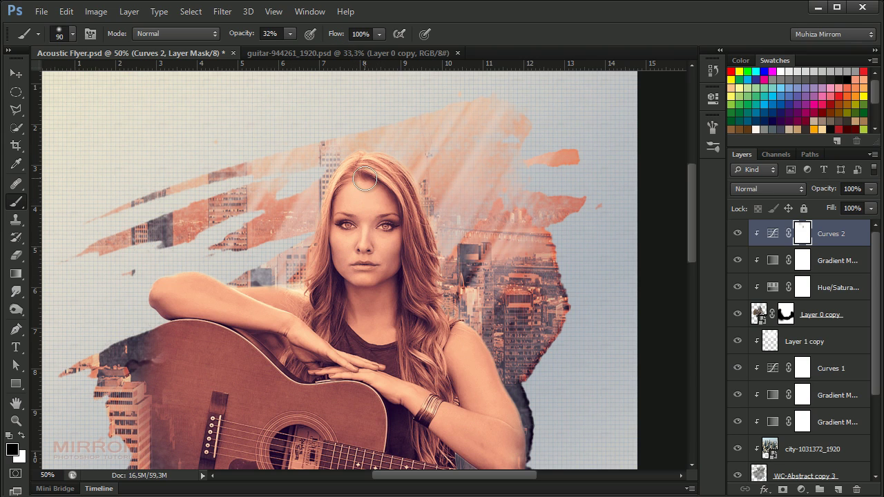
key("bracketleft")
key("bracketleft")
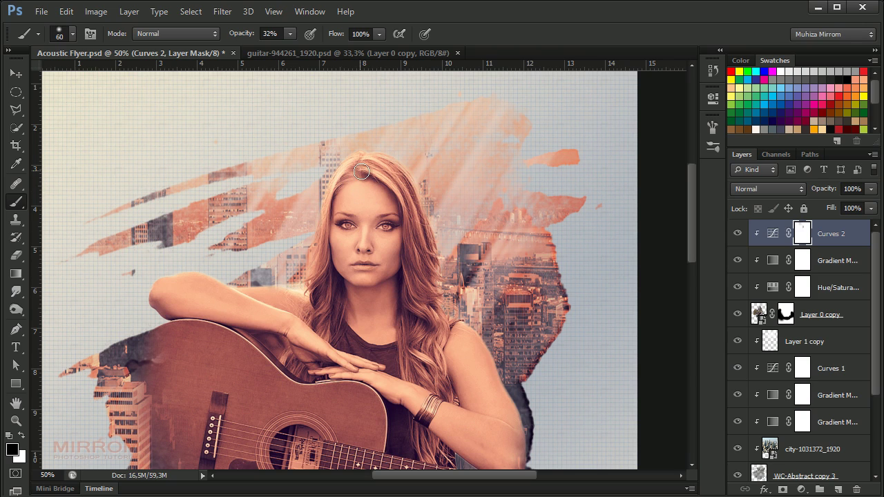
left_click_drag(384, 161, 401, 208)
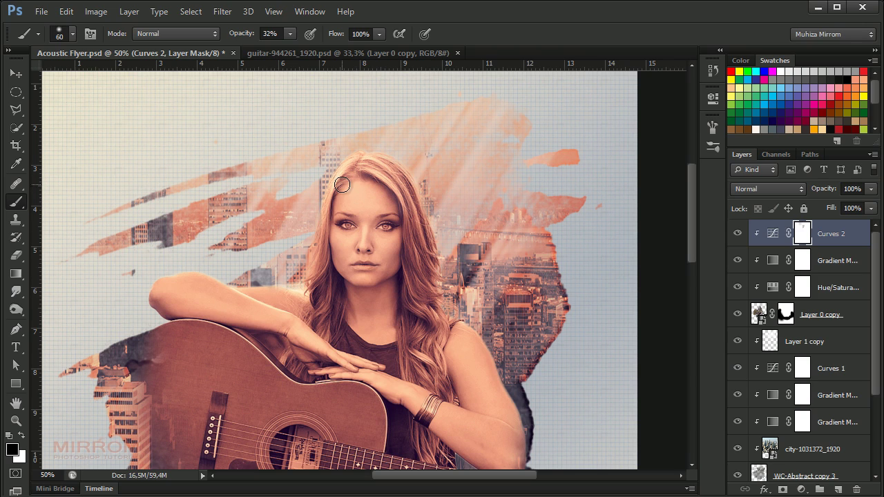
Paint the mask along the girl's arm and across her legs with a 90 px brush
key("bracketright")
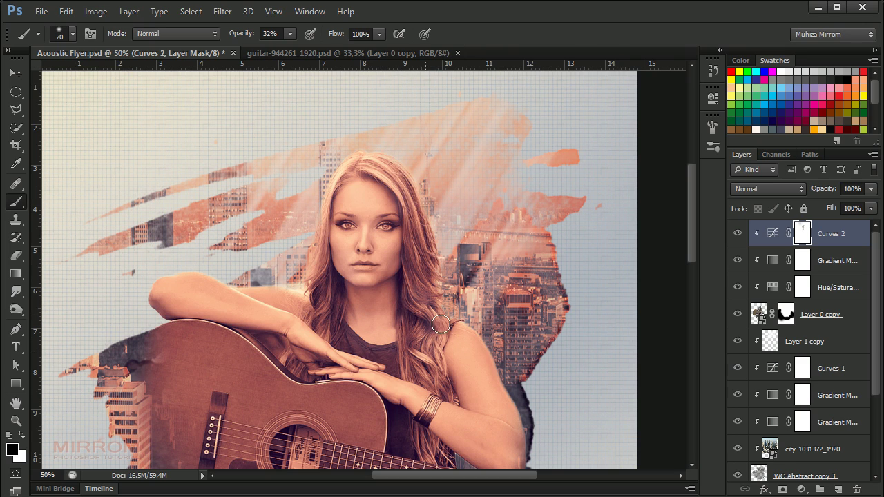
scroll(483, 348, "down", 3)
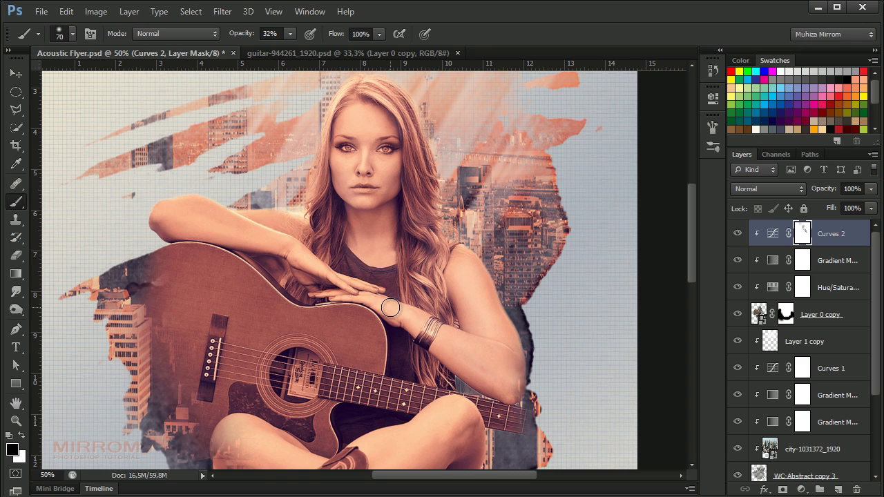
left_click_drag(174, 216, 261, 208)
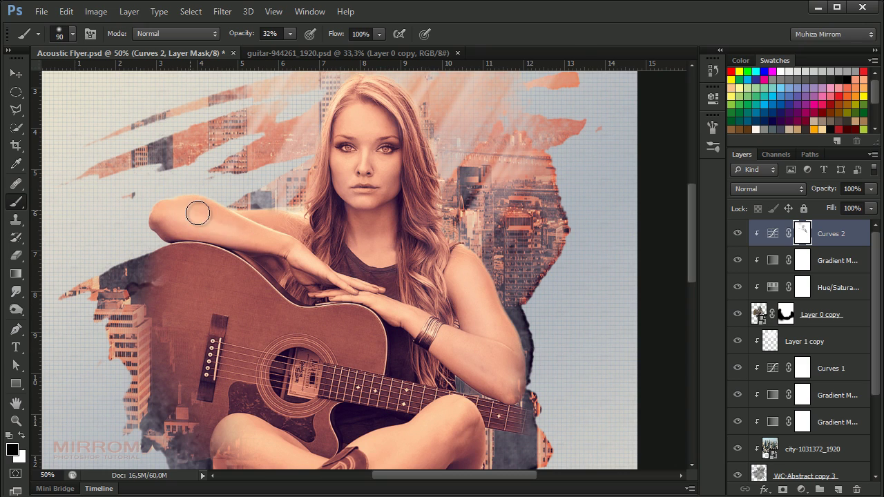
scroll(261, 208, "down", 2)
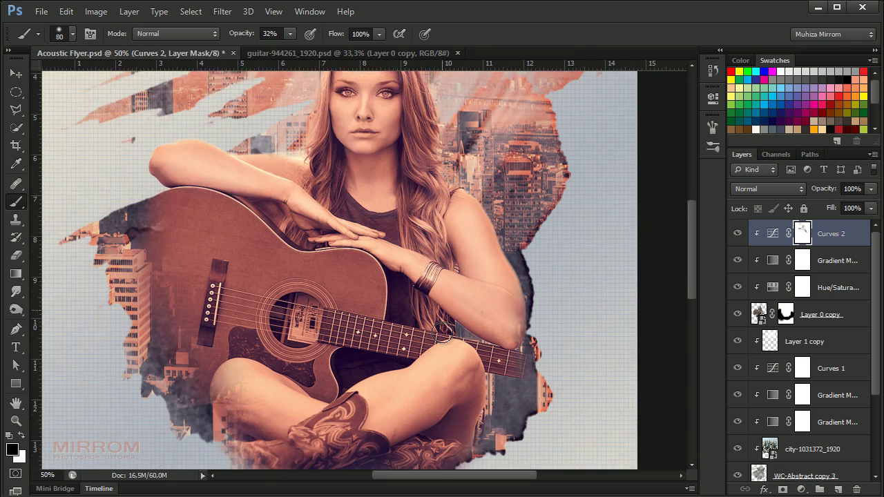
scroll(262, 208, "down", 1)
key("bracketright")
key("bracketright")
mouse_move(355, 413)
left_mouse_down()
mouse_move(484, 373)
mouse_move(237, 376)
mouse_move(413, 357)
mouse_move(464, 278)
left_mouse_up()
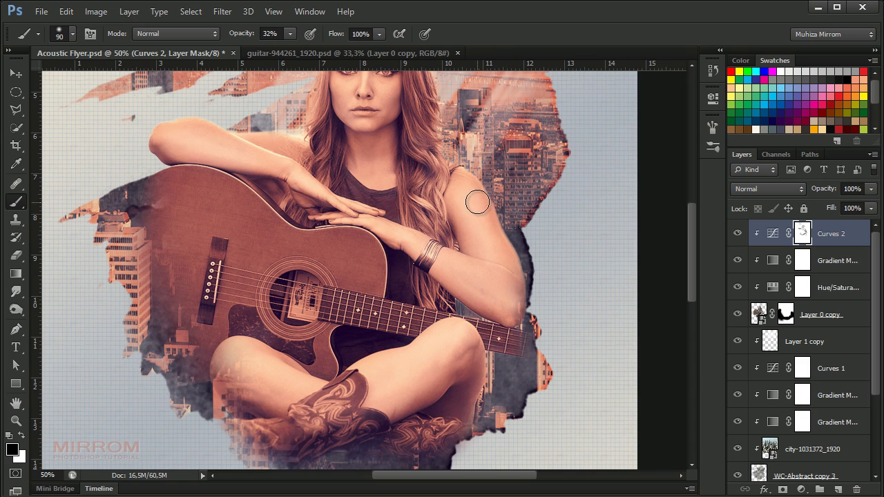
Check the figure at a different zoom and raise the brush opacity to 39%
key("bracketleft")
key("bracketleft")
key("bracketleft")
scroll(446, 172, "up", 4)
scroll(447, 172, "up", 2)
key("bracketleft")
key("bracketleft")
key("bracketleft")
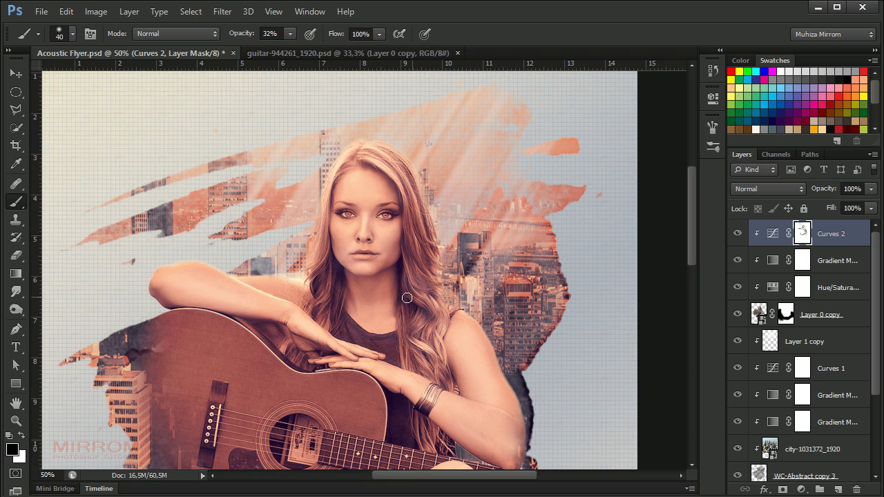
scroll(407, 297, "down", 1)
key("v")
scroll(442, 266, "down", 1)
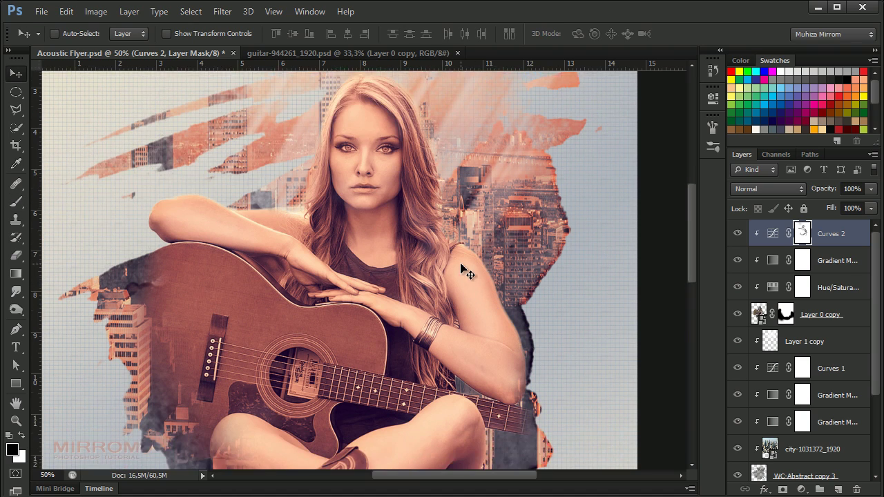
key("ctrl+minus")
key("ctrl+plus")
key("b")
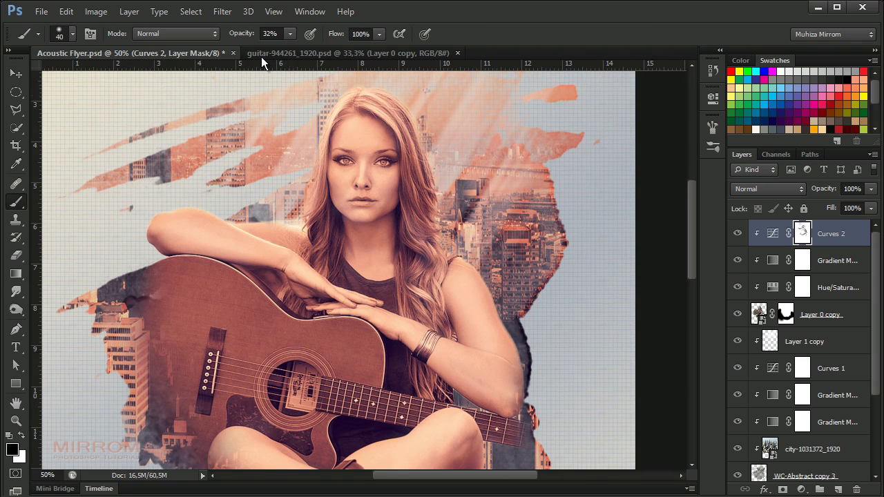
left_click_drag(293, 46, 295, 47)
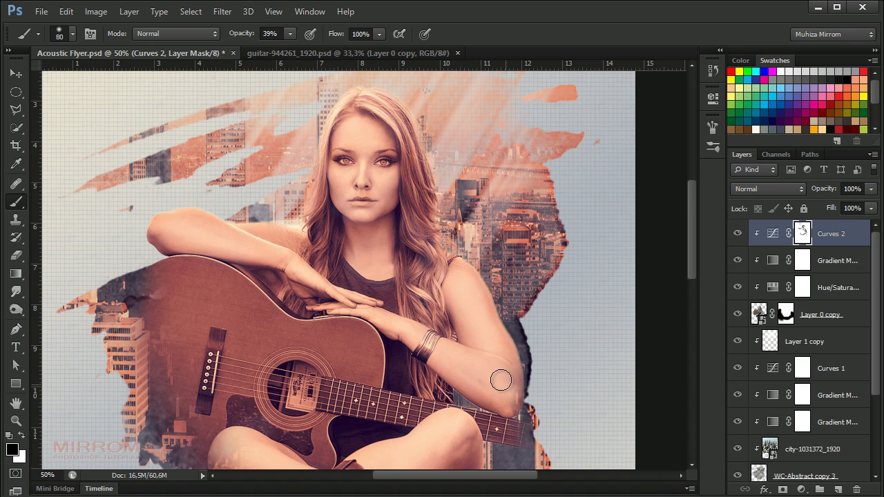
Resize the brush to 80 for the hands, then scroll out to view the whole flyer
key("bracketleft")
key("bracketleft")
key("bracketleft")
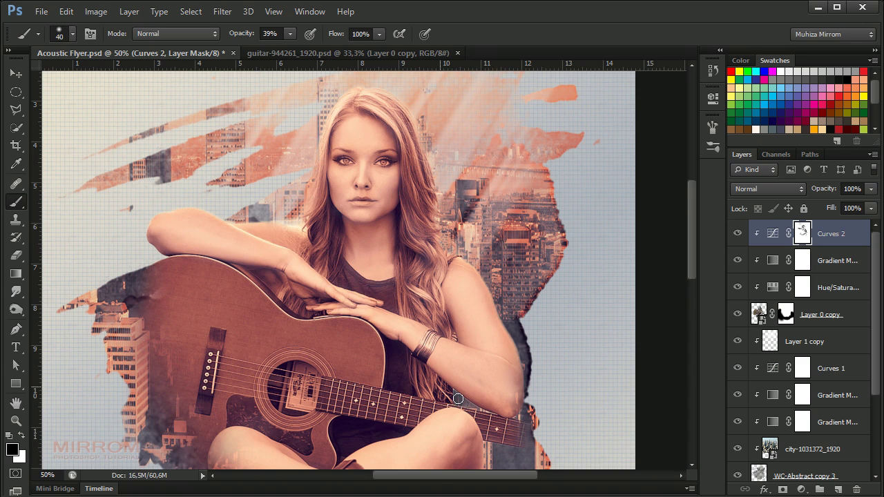
scroll(458, 399, "down", 3)
key("bracketright")
key("bracketright")
key("bracketright")
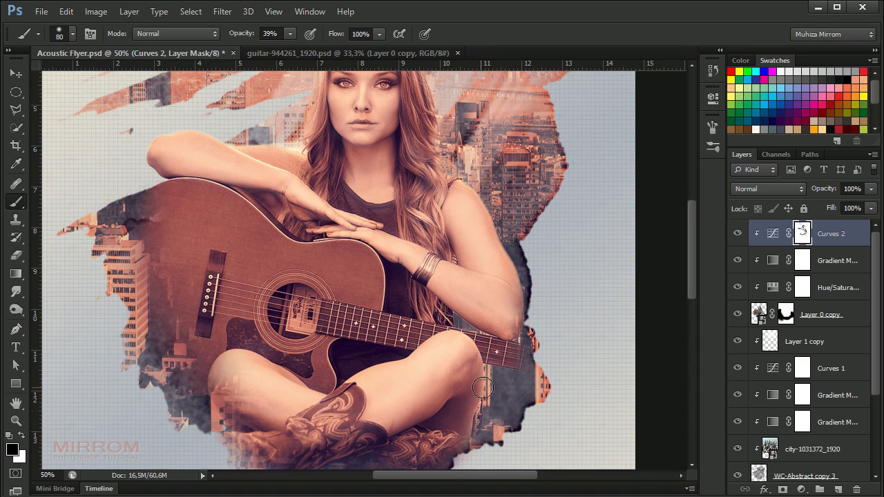
scroll(500, 315, "up", 3)
scroll(531, 226, "up", 1)
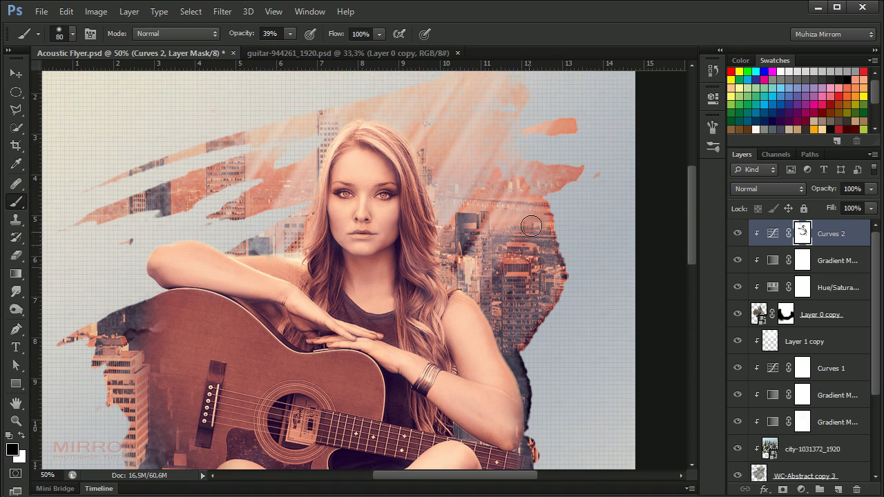
key("v")
scroll(400, 252, "down", 2)
scroll(401, 252, "down", 3, "alt")
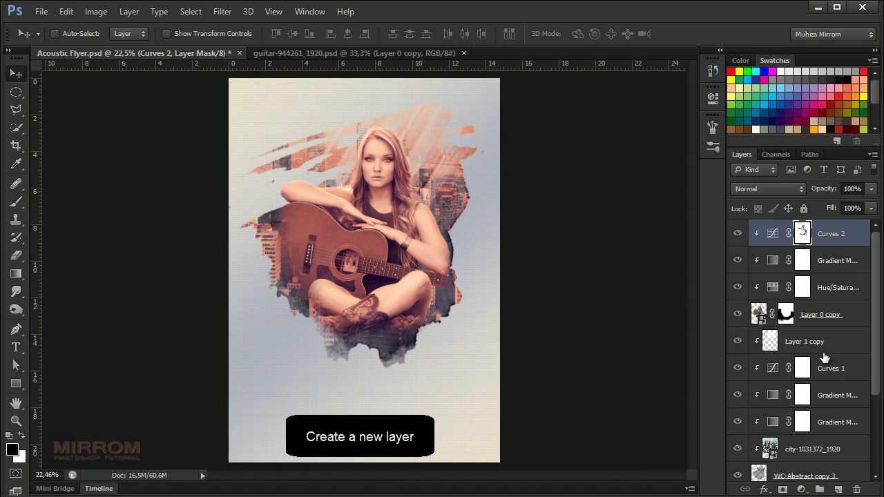
On a new layer, dab a 700 px full-opacity white glow beside the girl's face
left_click(838, 489)
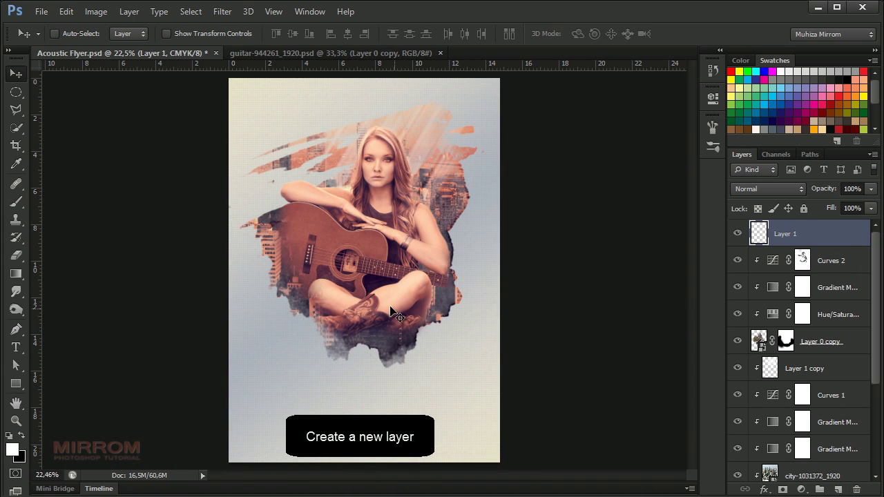
key("b")
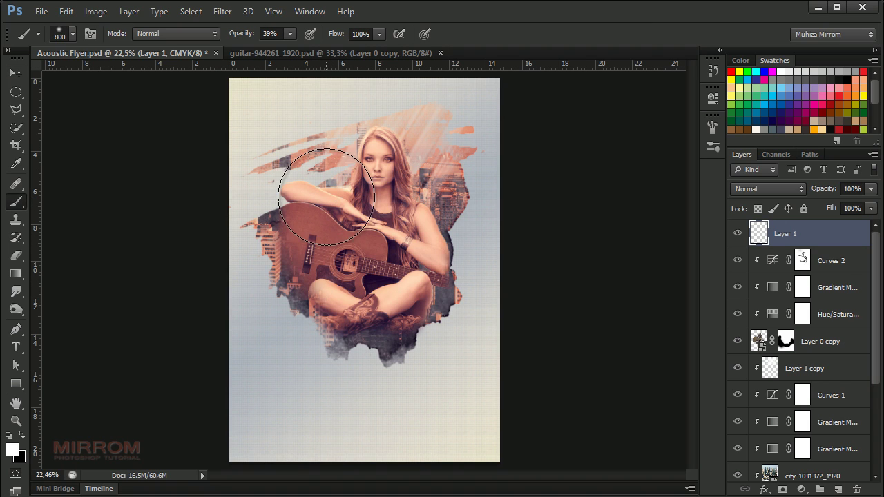
key("bracketleft")
key("0")
left_click(338, 178)
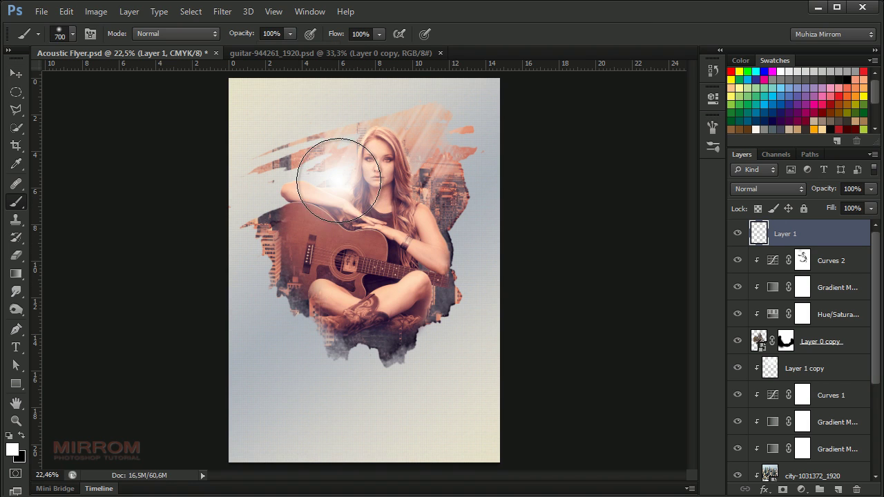
key("v")
left_click_drag(344, 181, 348, 184)
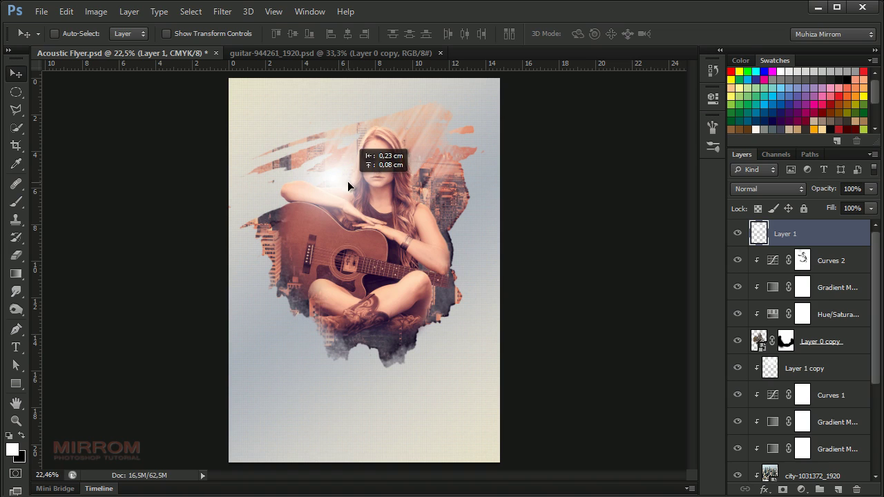
Blend the glow layer as Overlay at 75% opacity, nudge it, then duplicate it
left_click(766, 189)
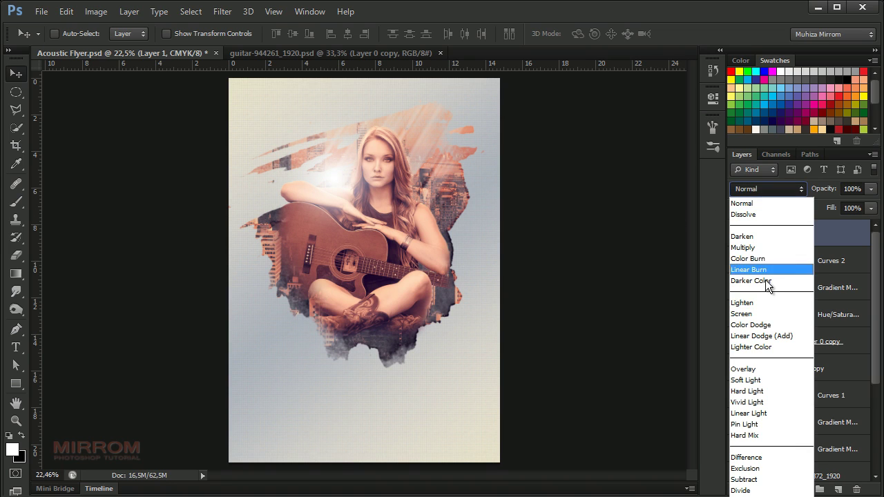
left_click(765, 369)
left_click(871, 189)
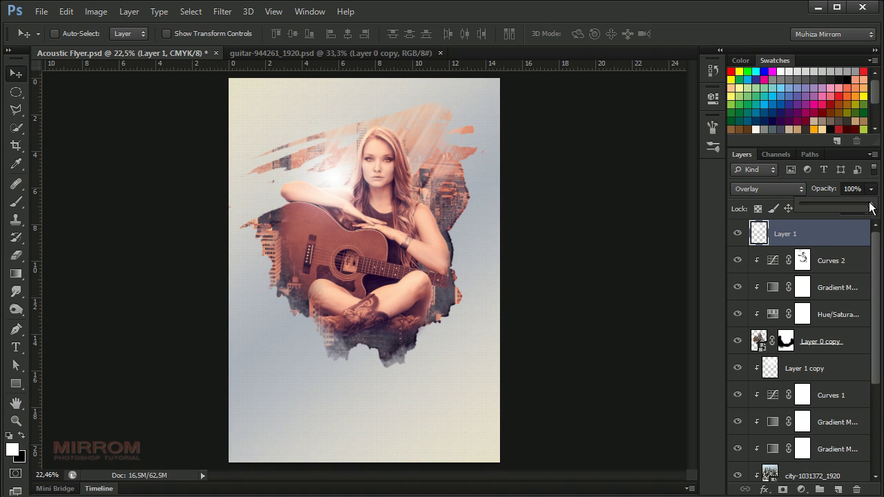
left_click_drag(868, 210, 854, 208)
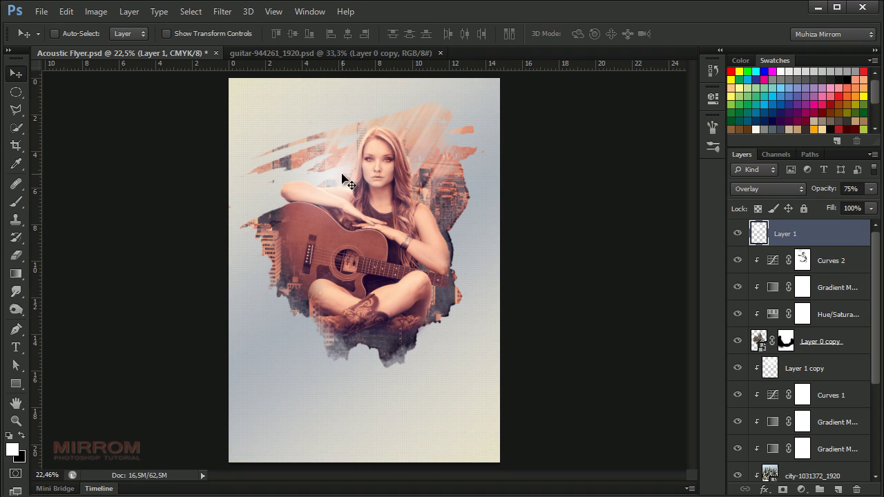
left_click_drag(341, 179, 337, 178)
left_click(366, 142, "ctrl")
left_click(365, 142, "ctrl")
key("ctrl+j")
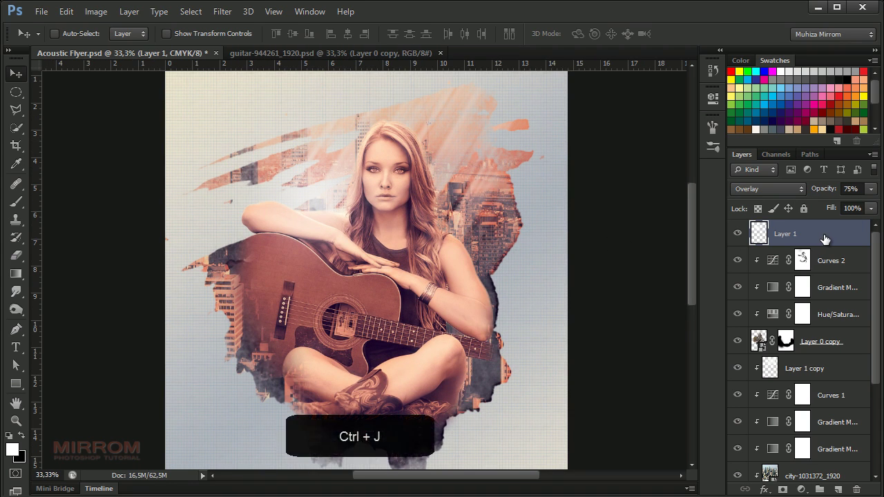
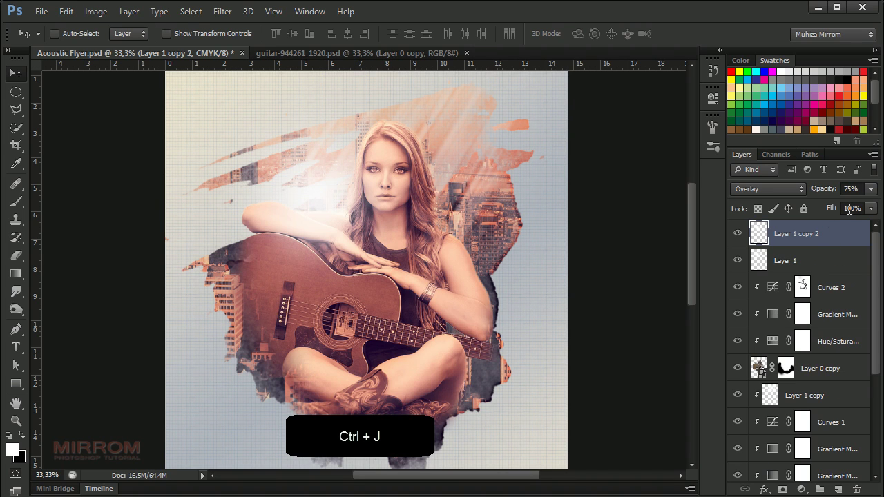
Set the copied flare layer to Normal, move it right of the girl's head, and set Fill to 0%
left_click(871, 190)
left_click(766, 189)
left_click(749, 190)
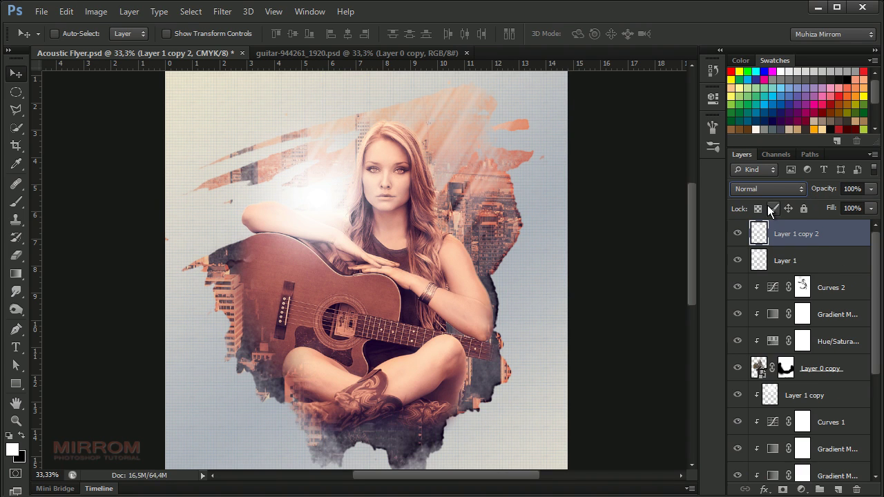
left_click_drag(359, 207, 494, 183)
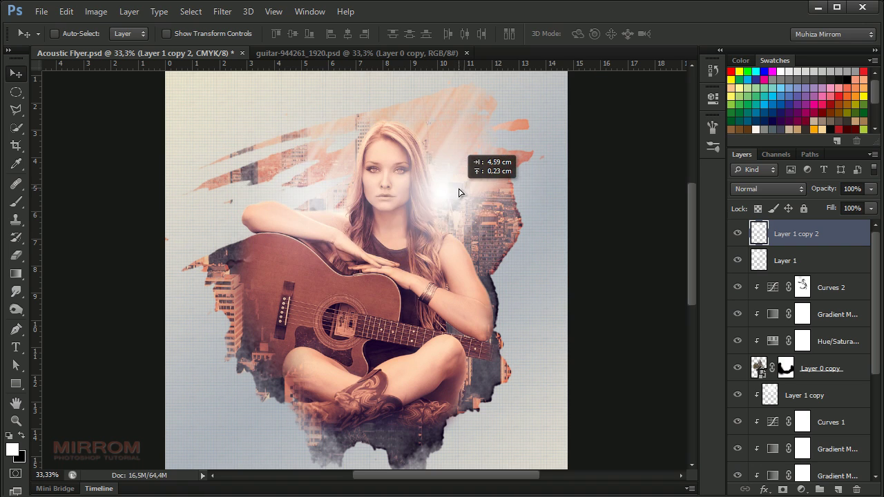
left_click_drag(868, 209, 802, 229)
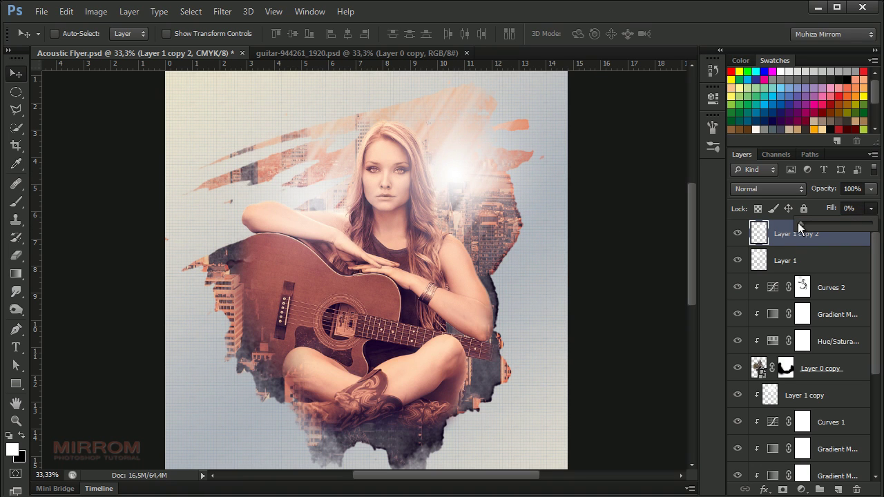
left_click_drag(469, 476, 489, 475)
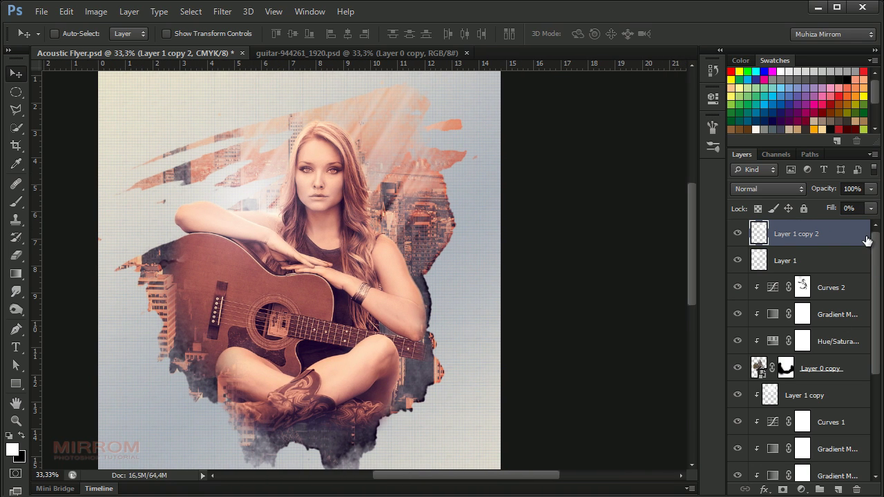
Add a yellow (f3e117) Color Overlay in Overlay blend mode to the flare layer
double_click(868, 240)
left_click_drag(485, 90, 593, 84)
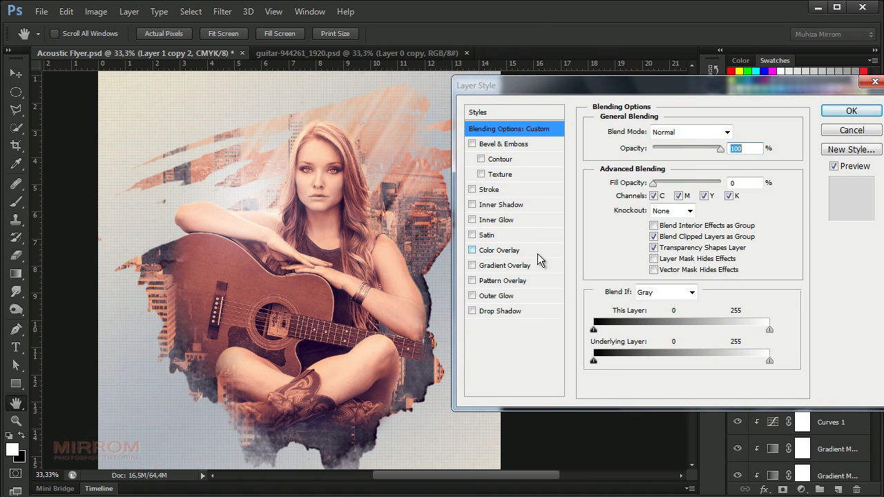
left_click(531, 249)
left_click(712, 133)
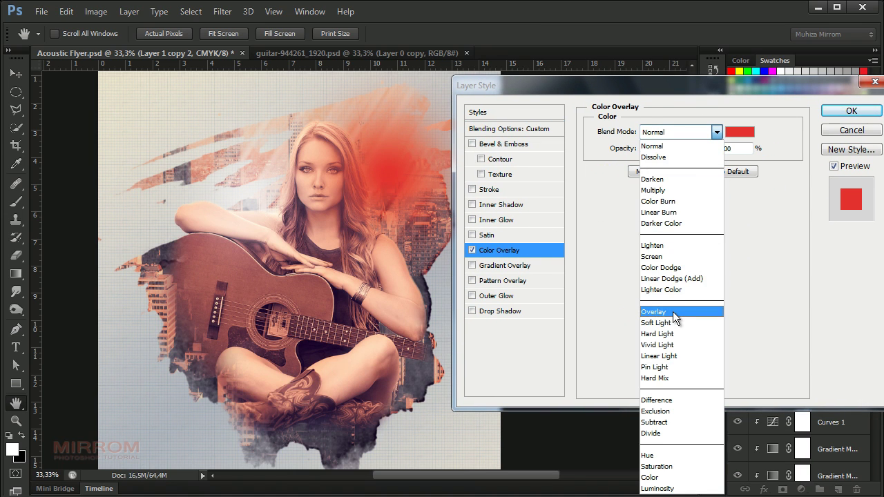
left_click(672, 311)
left_click(736, 131)
left_click_drag(610, 105, 640, 116)
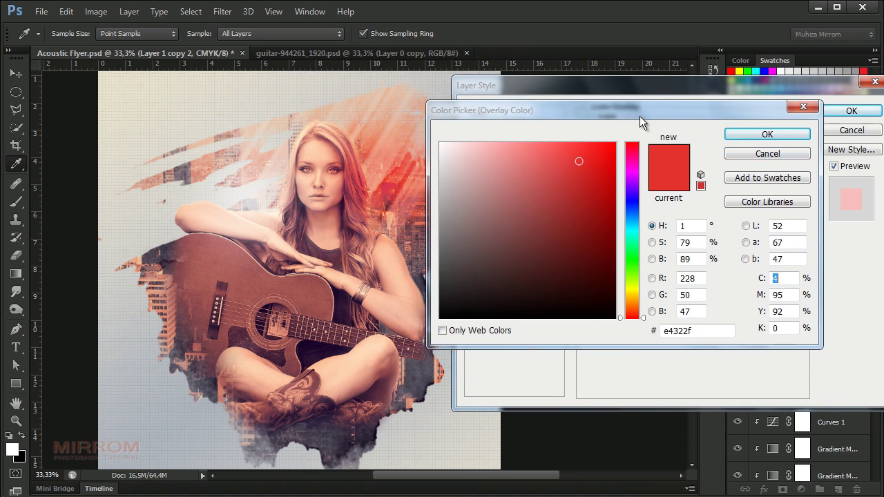
left_click_drag(639, 296, 626, 291)
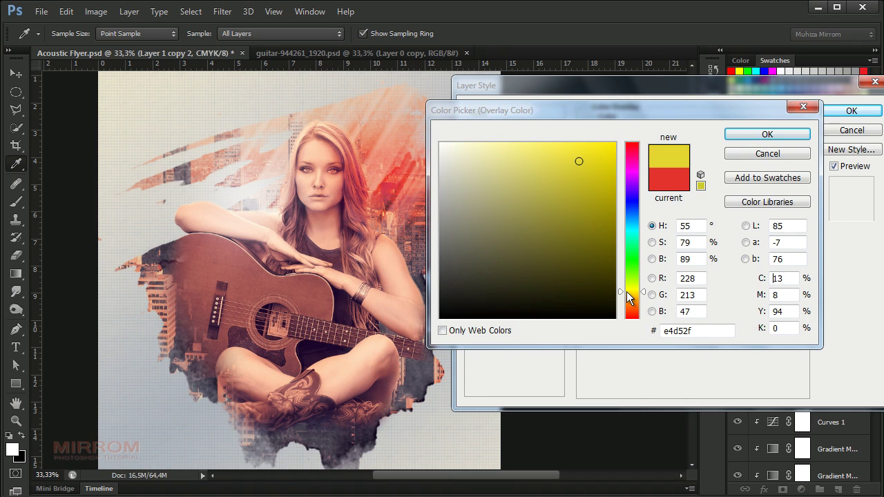
left_click_drag(594, 159, 598, 151)
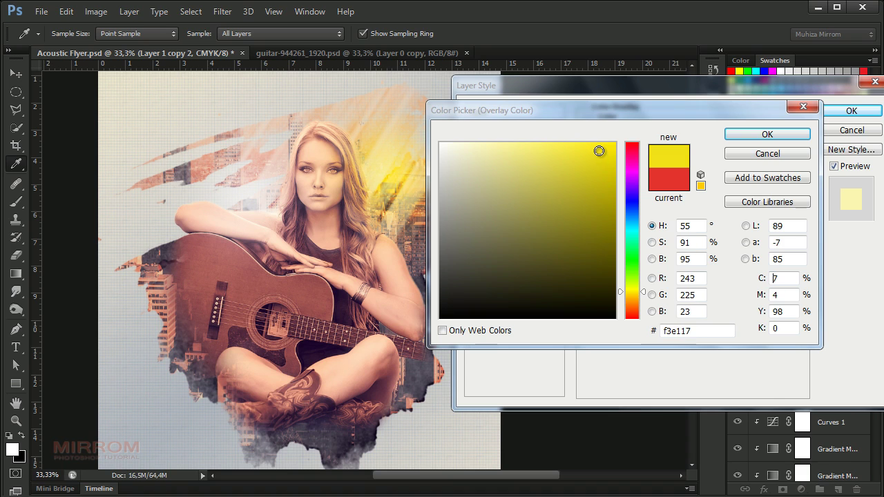
left_click(752, 134)
left_click(830, 114)
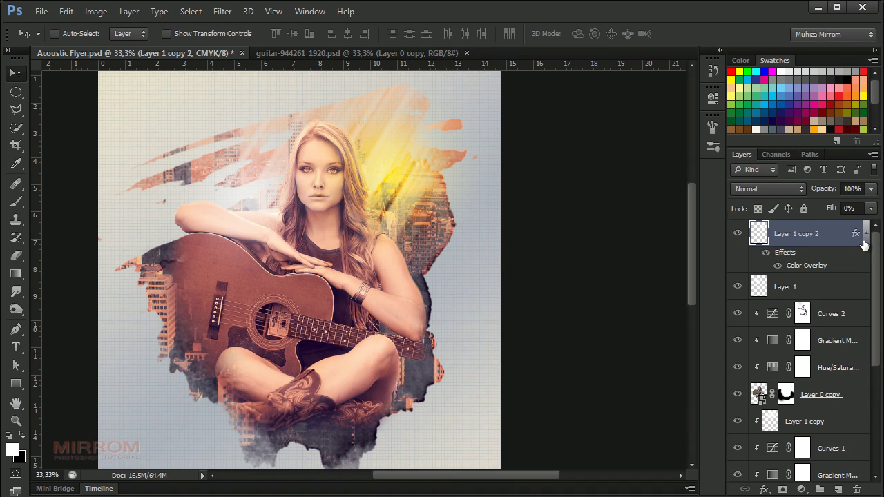
left_click(866, 234)
Scale the yellow glow slightly larger and reposition it beside her head
left_click_drag(398, 166, 393, 166)
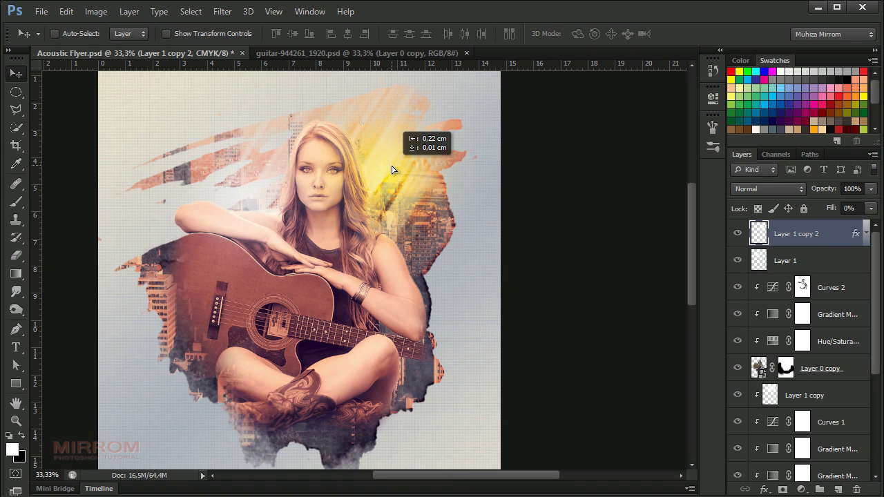
key("ctrl+t")
left_click_drag(513, 305, 522, 313)
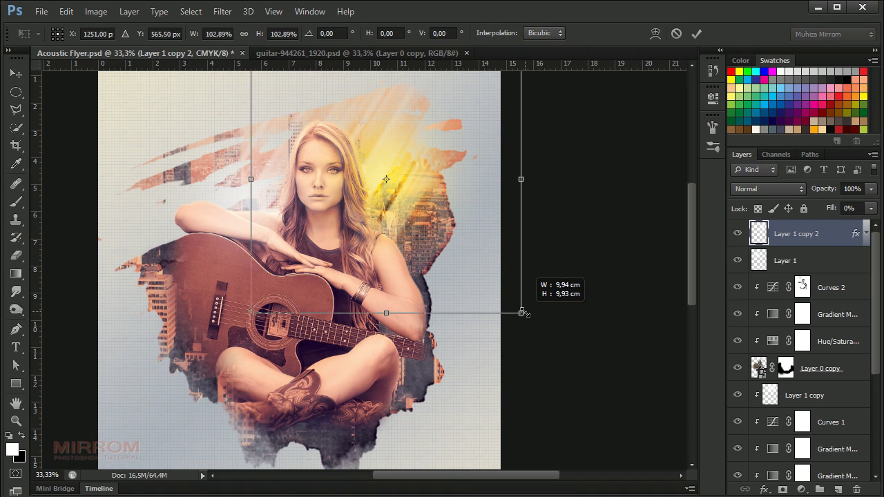
left_click_drag(405, 179, 406, 168)
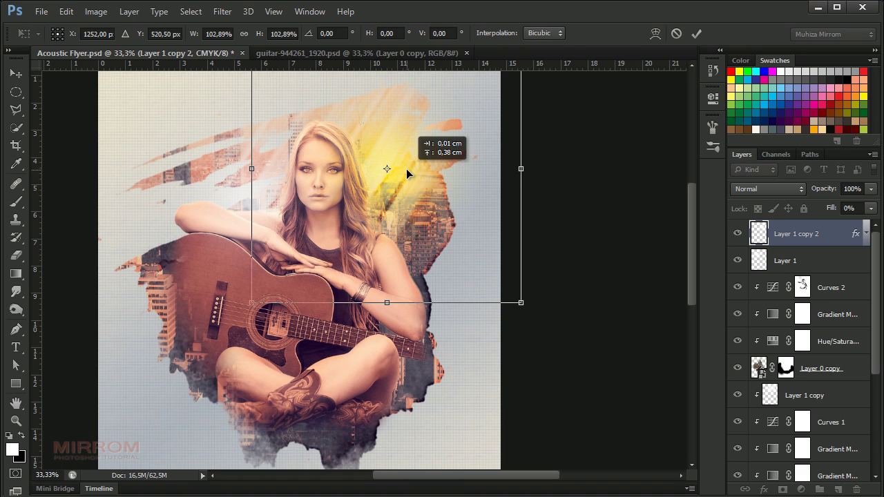
left_click_drag(252, 303, 256, 298)
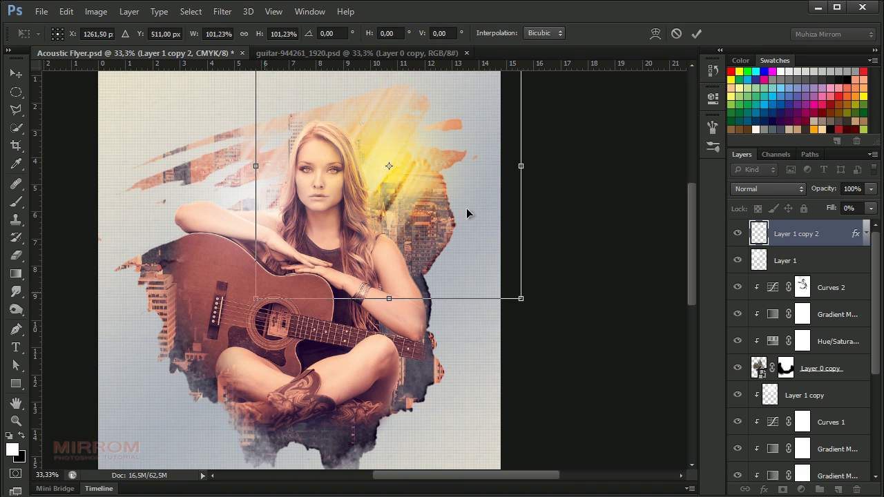
left_click(696, 34)
key("ctrl+j")
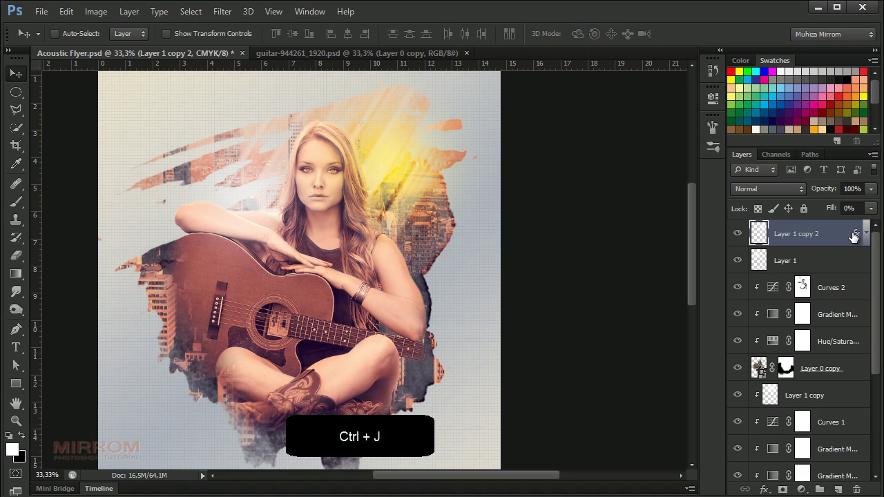
Duplicate the glow, move the copy down beside the guitar, and change its Color Overlay to dark red (b82323)
key("ctrl+j")
left_click_drag(395, 178, 416, 395)
double_click(857, 239)
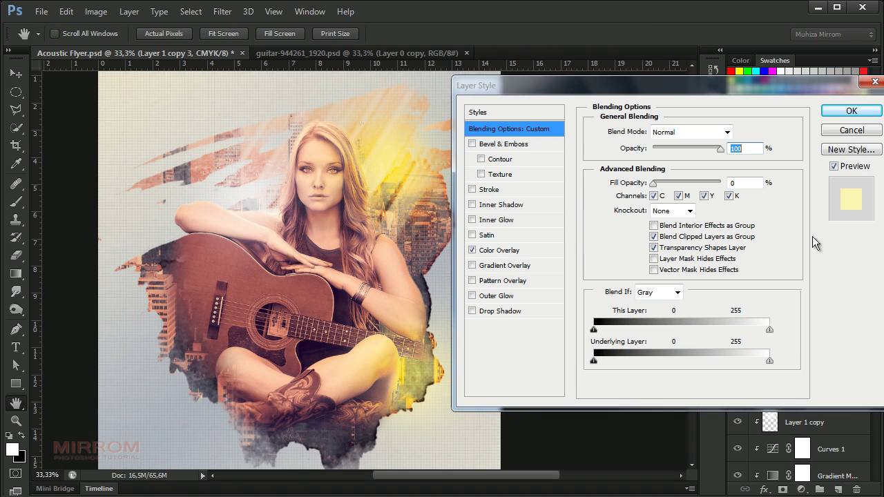
left_click(518, 250)
left_click(736, 131)
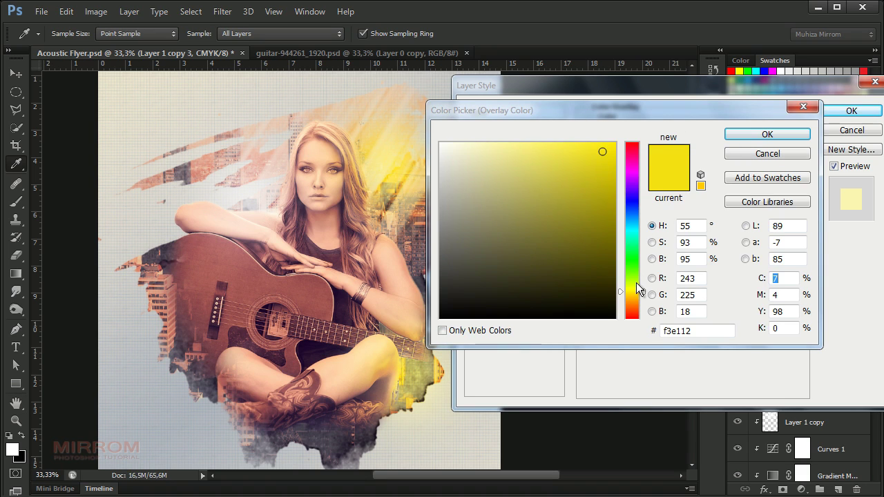
left_click_drag(636, 283, 632, 139)
left_click(592, 167)
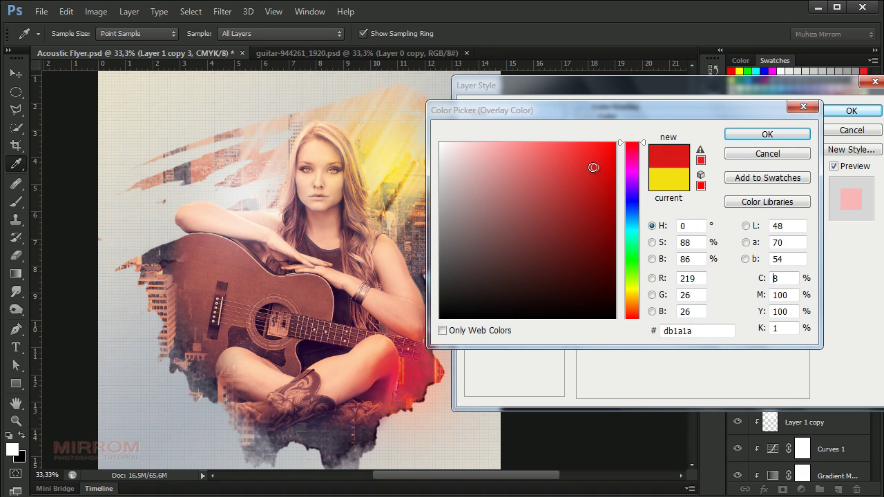
mouse_move(593, 167)
left_mouse_down()
mouse_move(575, 174)
mouse_move(582, 192)
left_mouse_up()
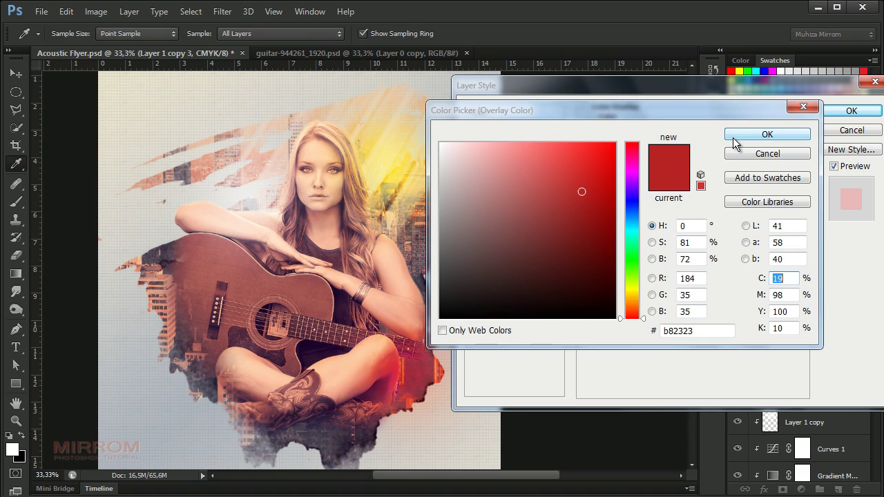
left_click(767, 134)
left_click(850, 110)
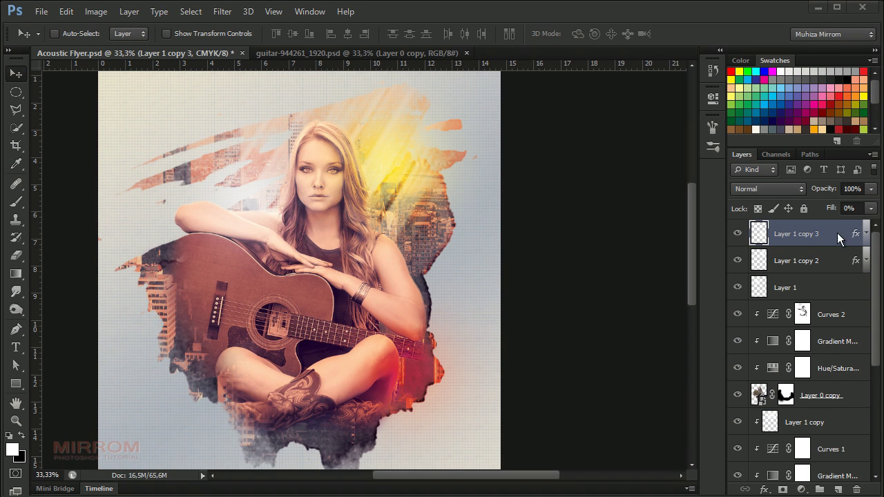
Move a glow copy left of the guitar and change its Color Overlay to orange (eb5628)
left_click_drag(452, 367, 178, 323)
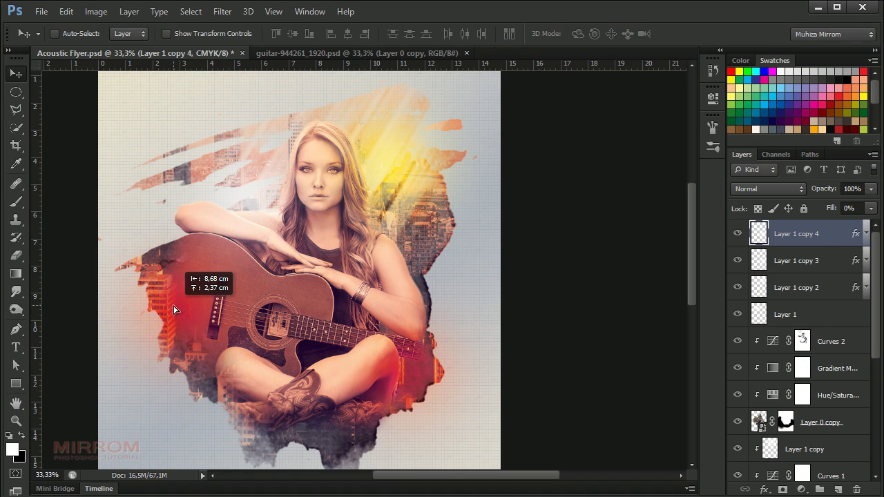
left_click_drag(178, 323, 176, 313)
double_click(856, 237)
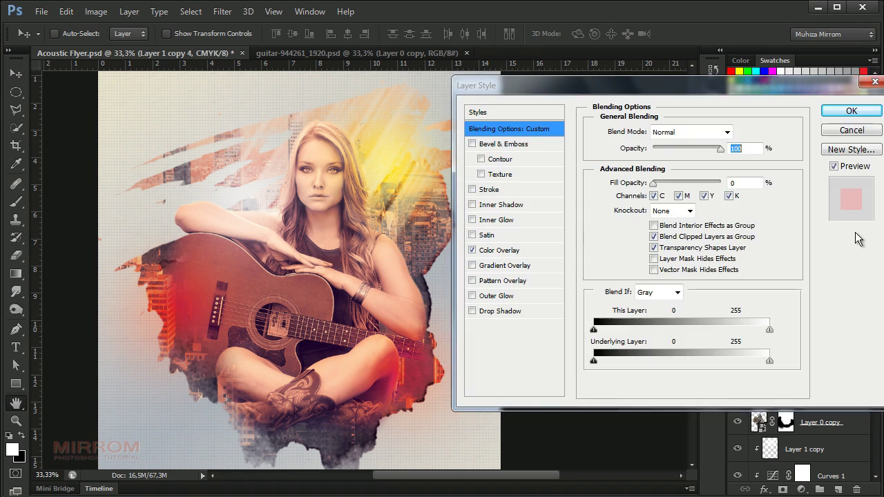
left_click(537, 254)
left_click(735, 136)
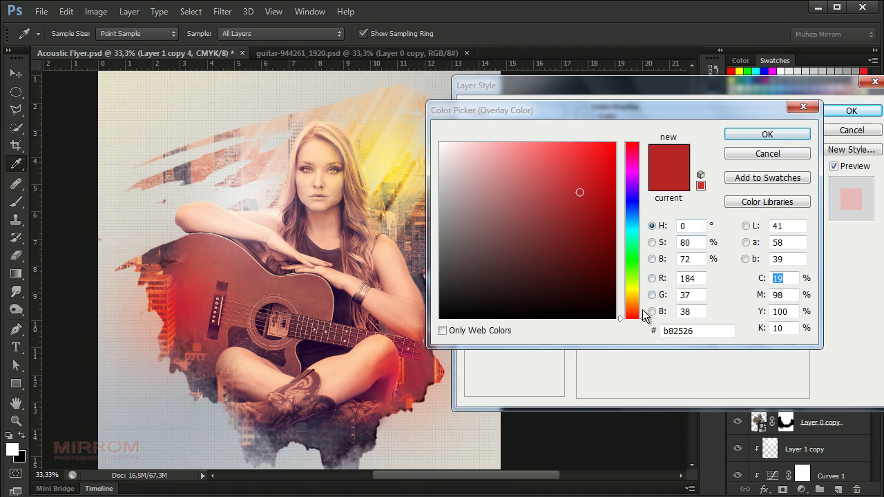
left_click_drag(637, 316, 635, 312)
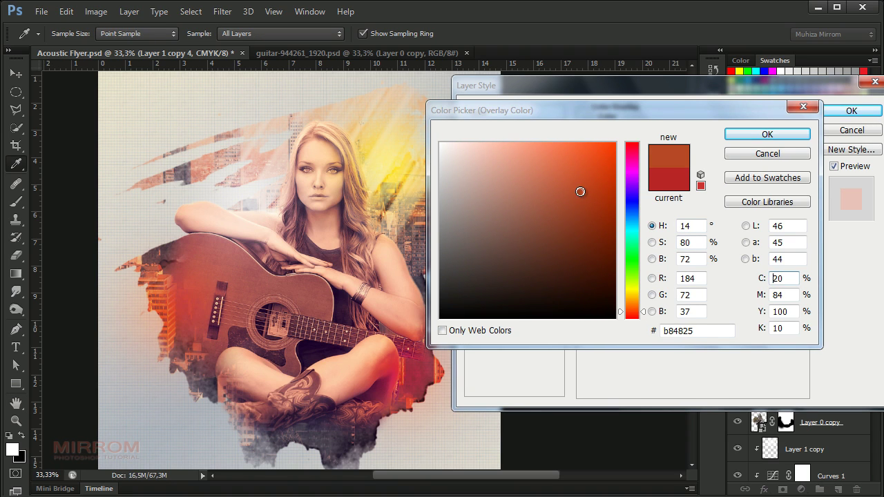
left_click_drag(579, 192, 580, 165)
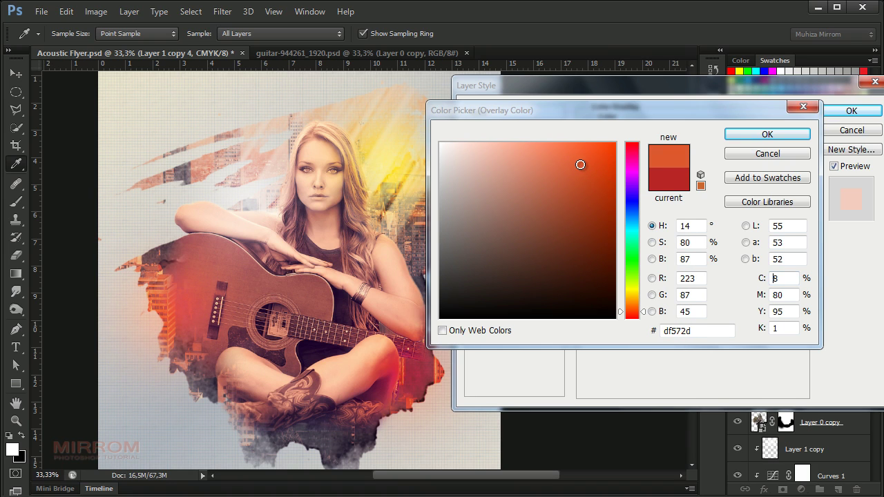
left_click(765, 138)
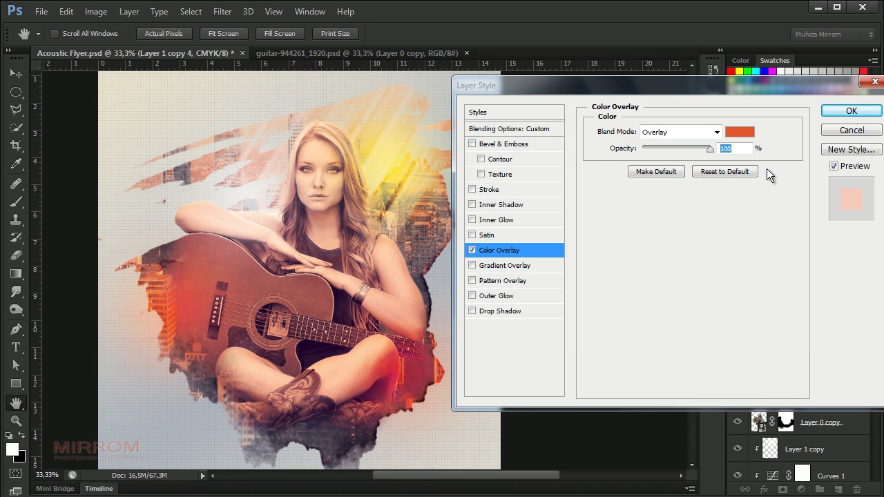
left_click(742, 140)
left_click_drag(585, 165, 585, 165)
left_click(767, 134)
left_click(851, 111)
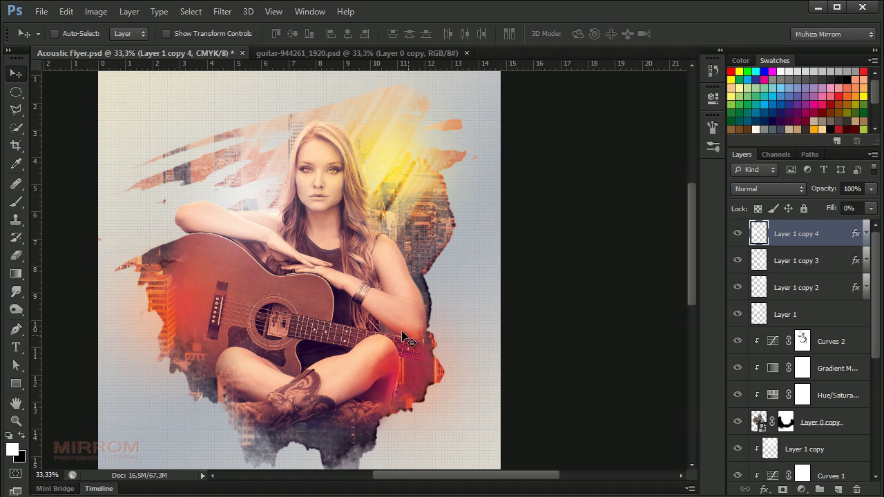
Fit the whole page in view and show the vertical centre guide
scroll(408, 341, "up", 2)
key("ctrl+0")
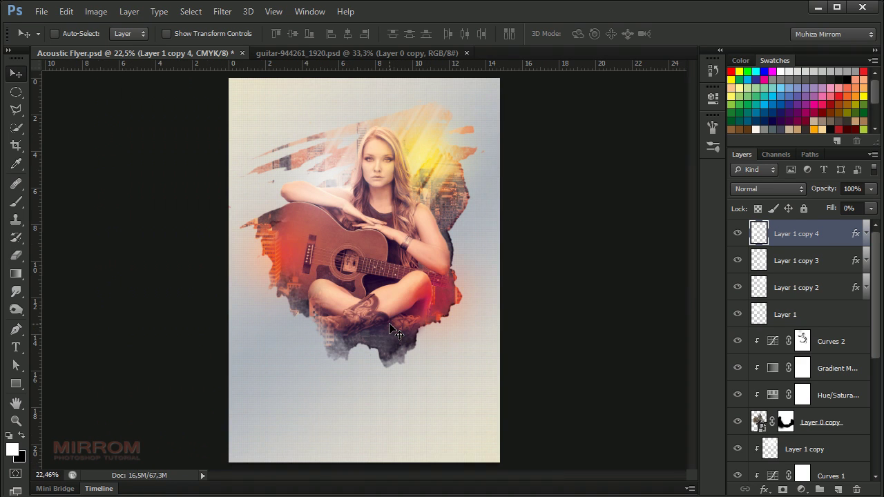
scroll(369, 322, "up", 1)
scroll(311, 128, "up", 1)
scroll(438, 162, "up", 1)
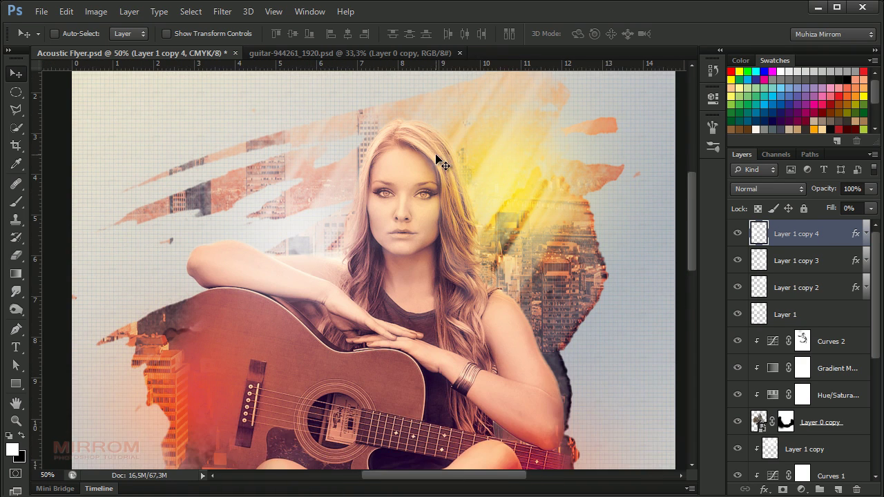
scroll(505, 183, "down", 2)
scroll(505, 183, "down", 2)
scroll(505, 183, "down", 3)
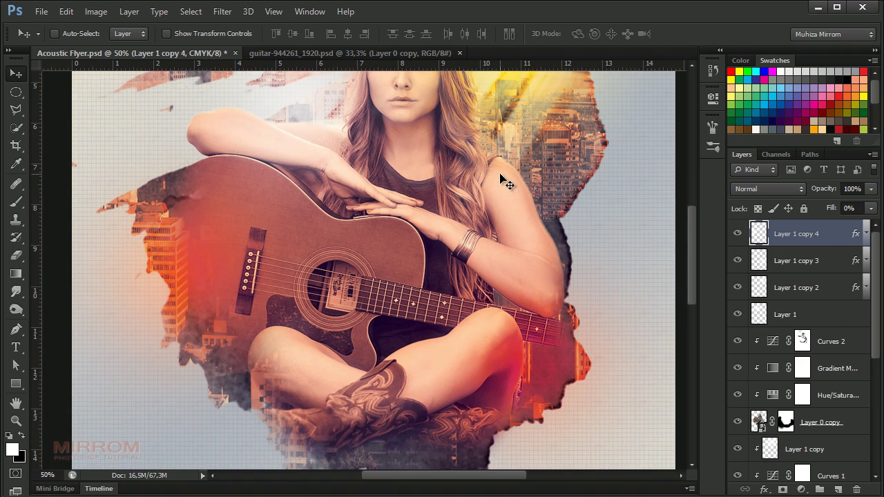
key("ctrl+0")
key("ctrl+semicolon")
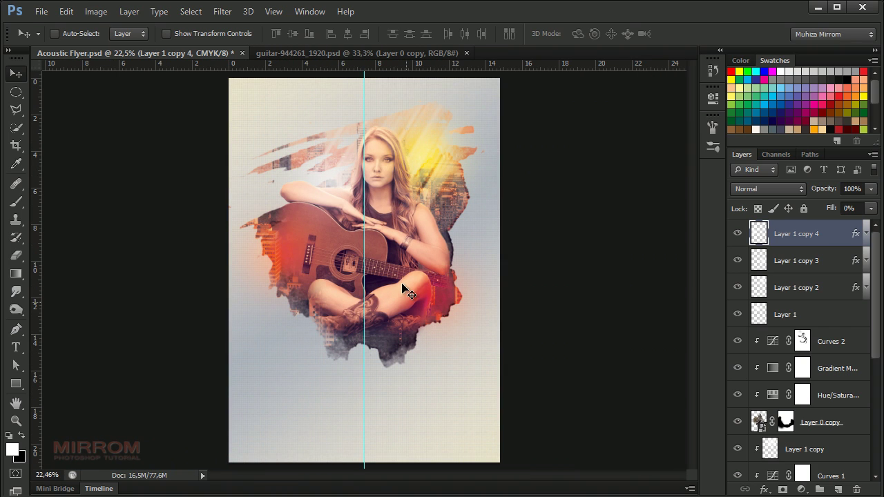
scroll(375, 179, "up", 1)
scroll(375, 179, "up", 1)
scroll(376, 182, "down", 2)
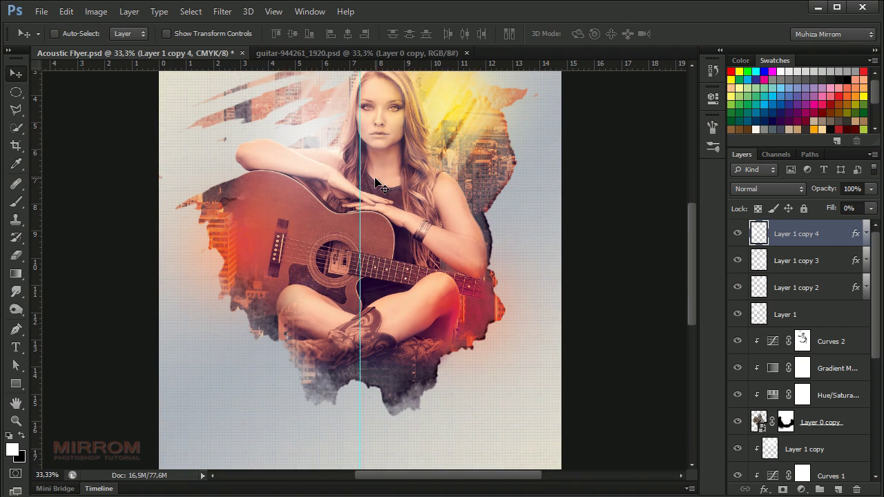
scroll(379, 185, "down", 2)
scroll(378, 185, "down", 1)
left_click_drag(15, 347, 80, 347)
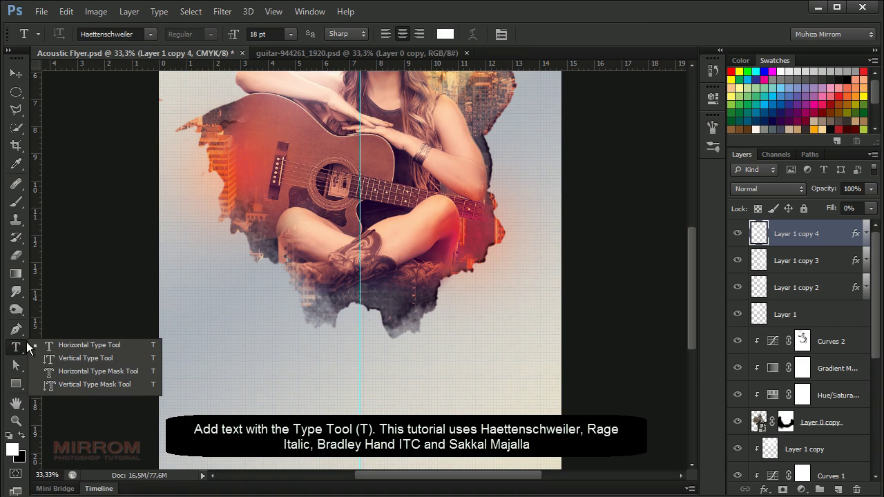
Type the word ACOUSTIC below the girl in Haettenschweiler
left_click(502, 34)
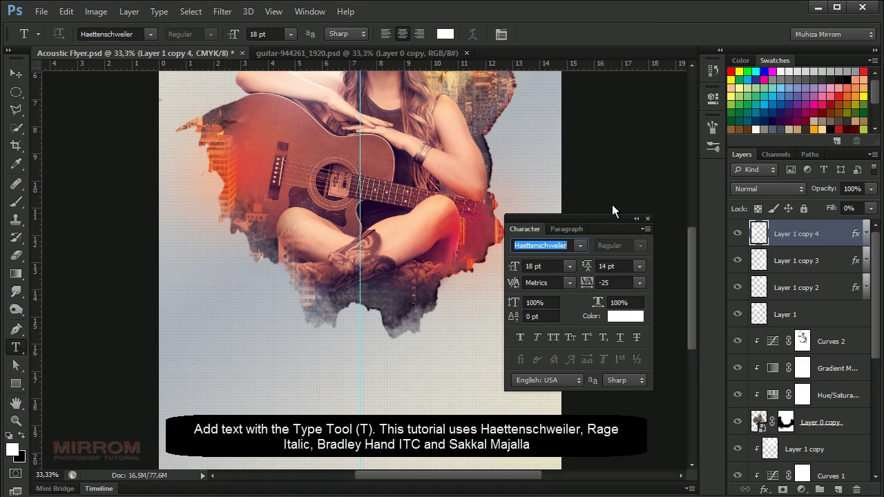
left_click_drag(608, 216, 639, 103)
left_click(266, 316)
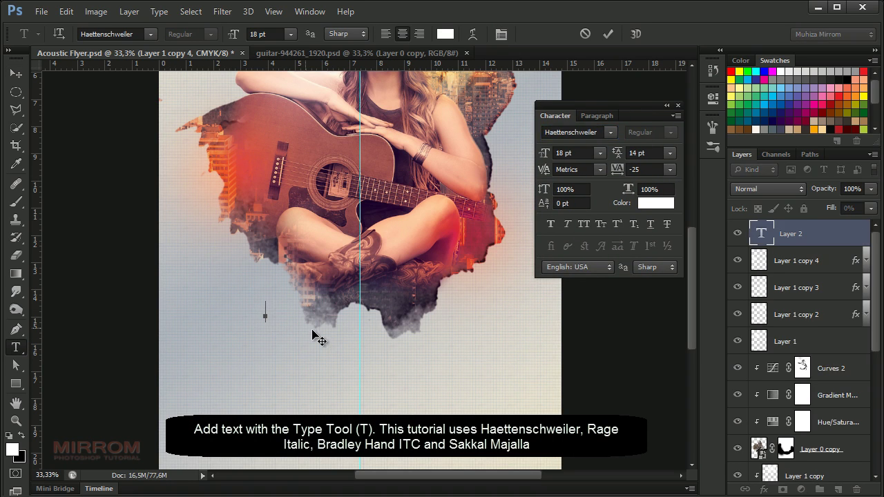
type("ACOUST")
type("IC")
left_click(607, 35)
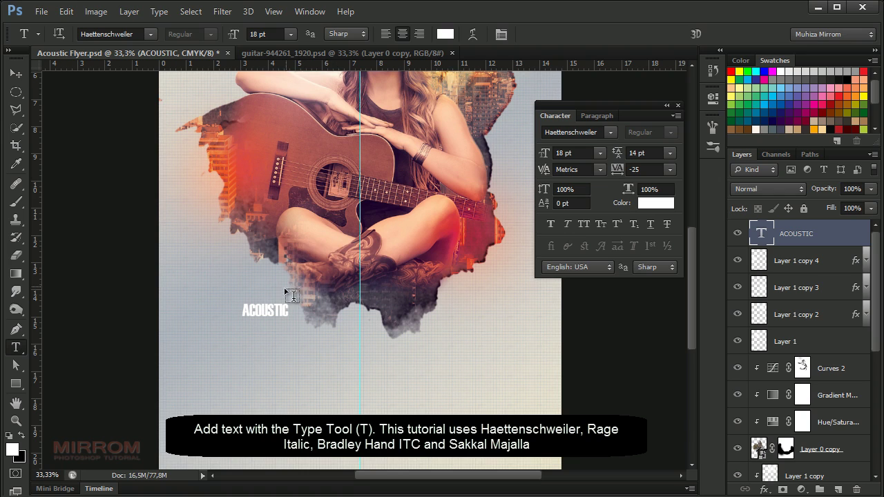
Centre ACOUSTIC on the page's centre line and convert the text to a shape
key("v")
left_click_drag(286, 311, 380, 300)
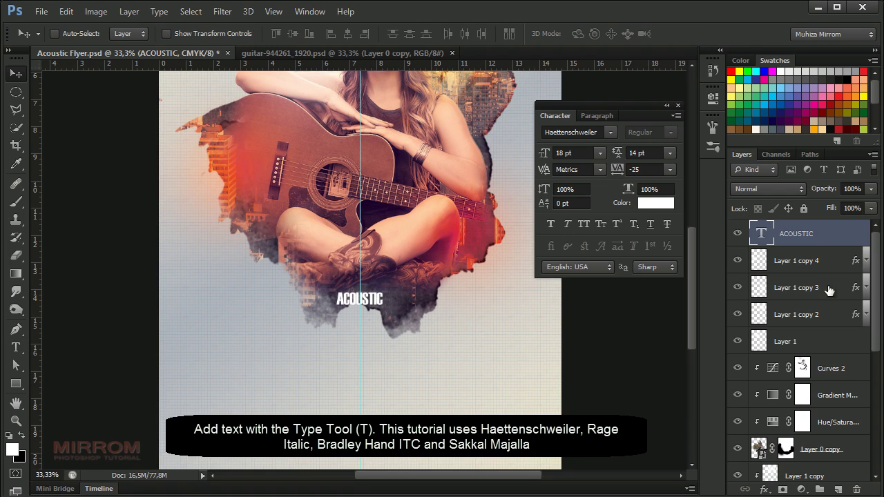
right_click(860, 234)
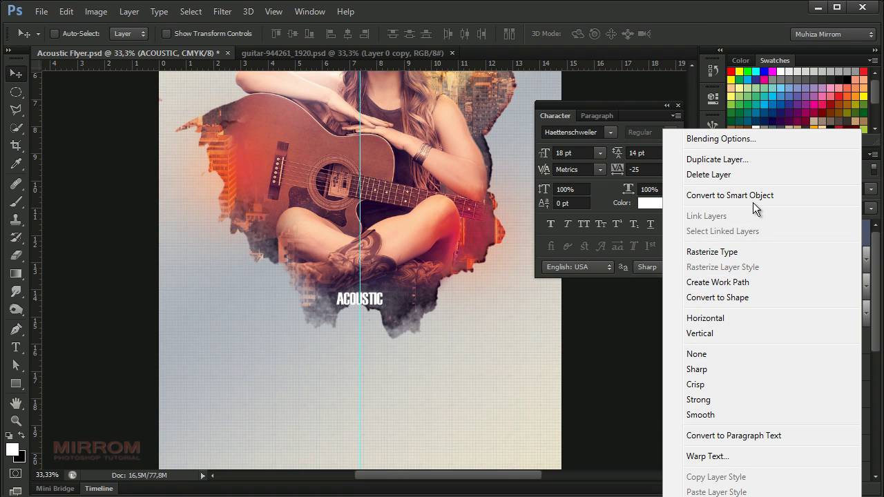
left_click(757, 296)
Scale the ACOUSTIC shape to about 527% and nudge it up over the girl's legs
key("ctrl+t")
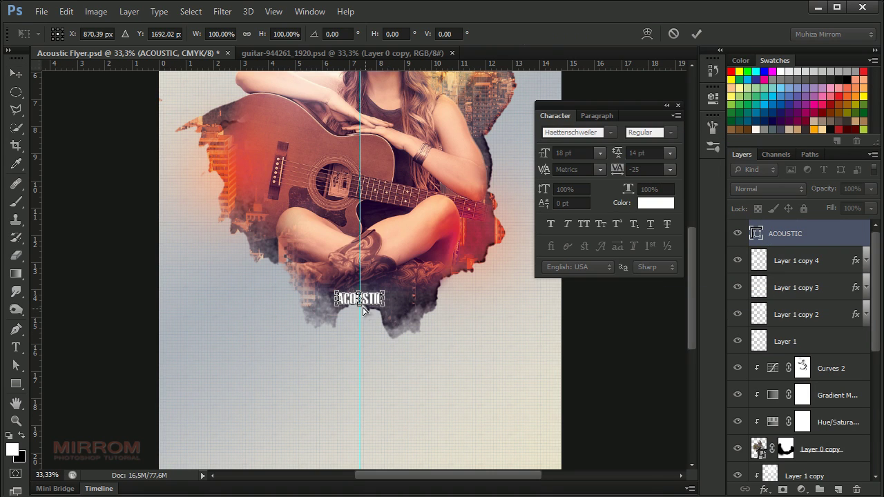
left_click_drag(197, 34, 405, 93)
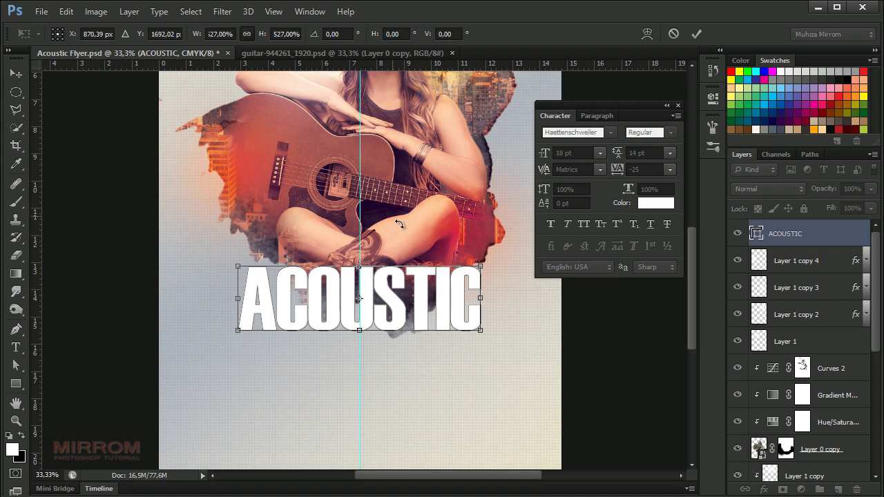
left_click_drag(406, 93, 216, 41)
key("Return")
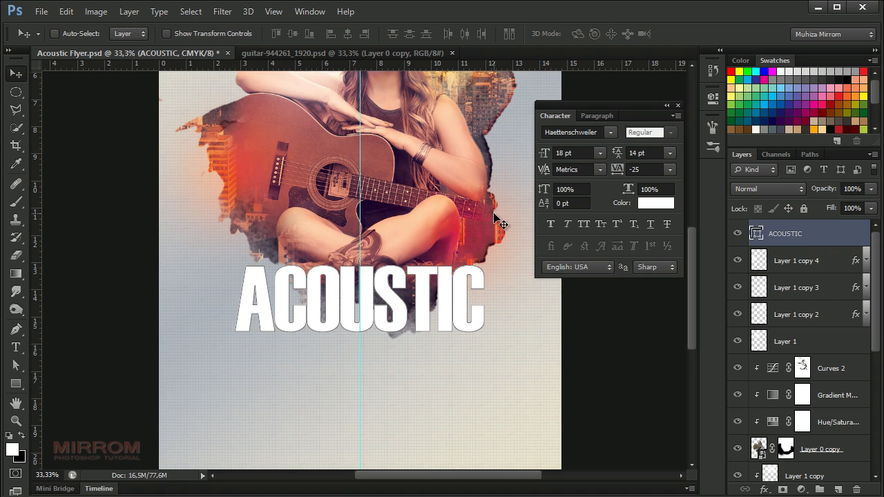
key("shift+Up")
key("shift+Up")
key("shift+Up")
key("shift+Up")
key("shift+Up")
key("shift+Up")
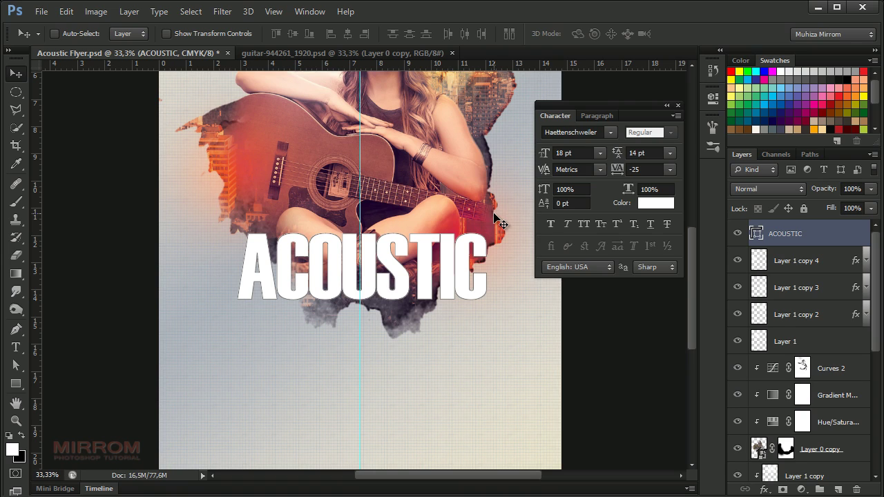
left_click_drag(638, 108, 635, 301)
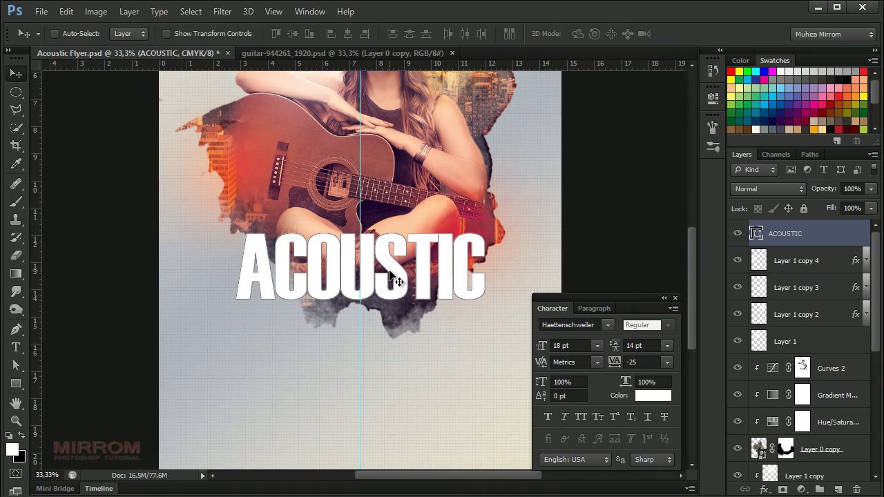
left_click(675, 298)
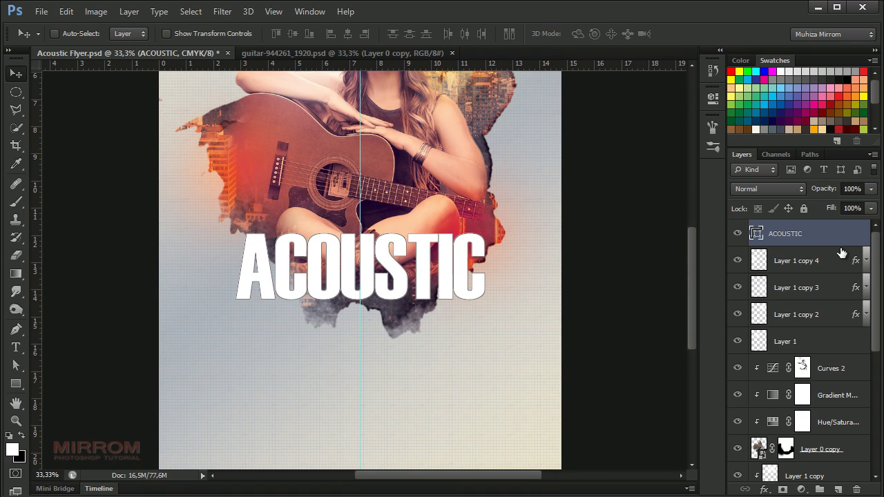
Set the ACOUSTIC layer's Fill to 0%
double_click(864, 241)
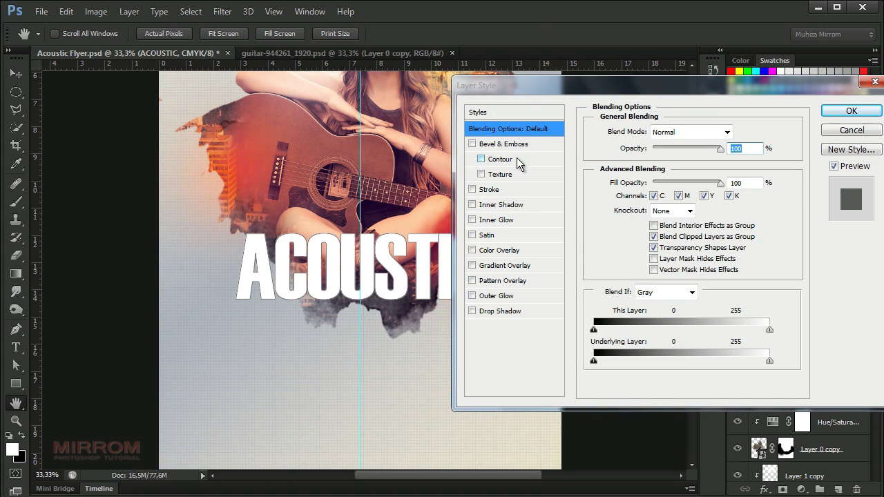
left_click(829, 132)
left_click(871, 208)
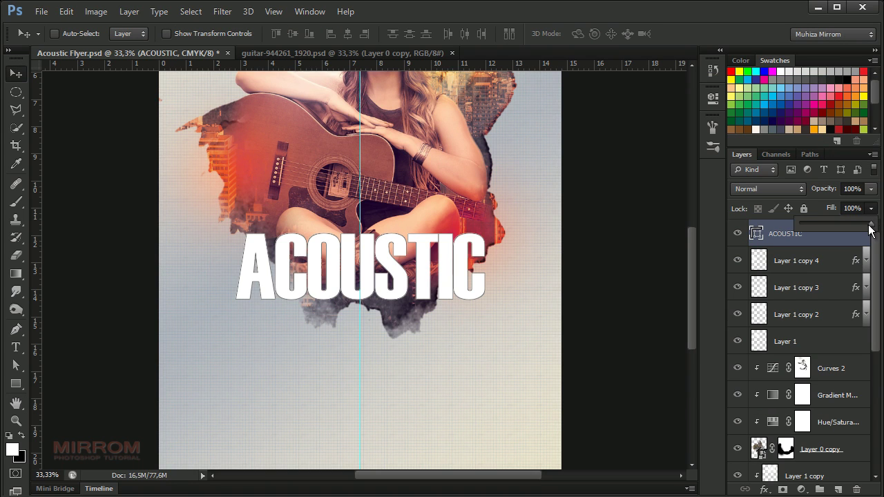
left_click_drag(836, 225, 786, 235)
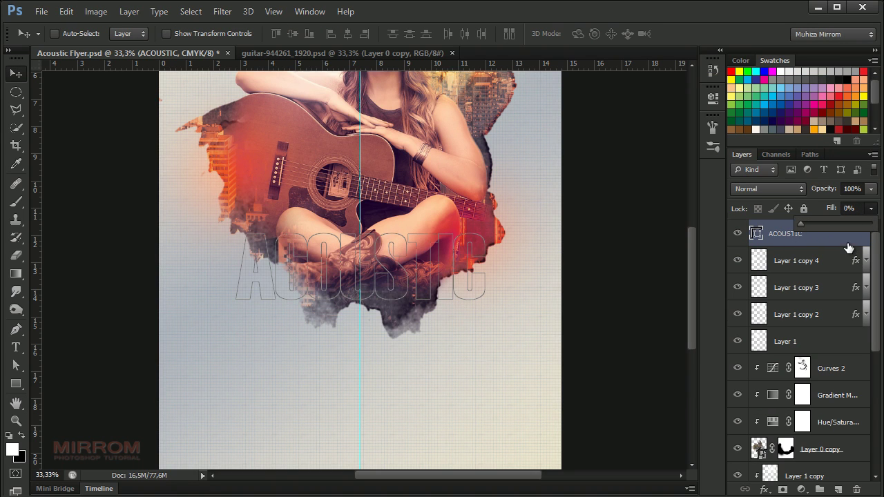
Add a Gradient Overlay to ACOUSTIC using a purple-to-peach preset
double_click(867, 242)
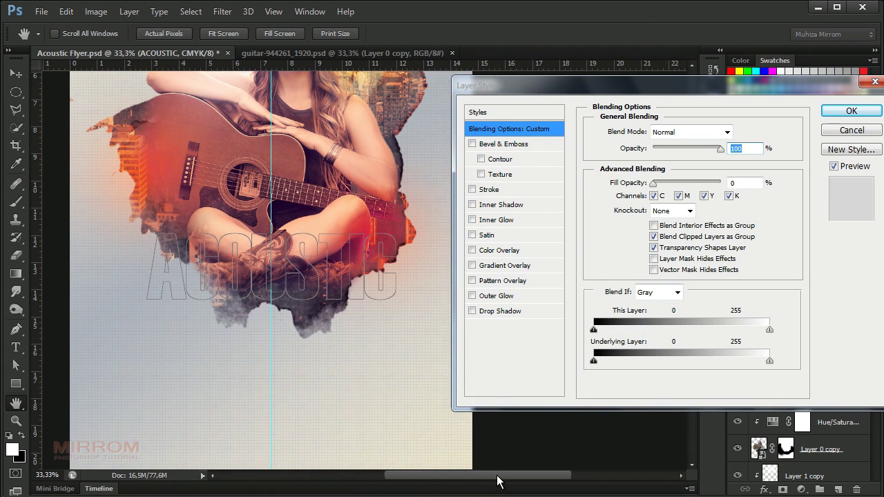
left_click_drag(467, 483, 498, 484)
left_click_drag(484, 85, 452, 83)
left_click(484, 264)
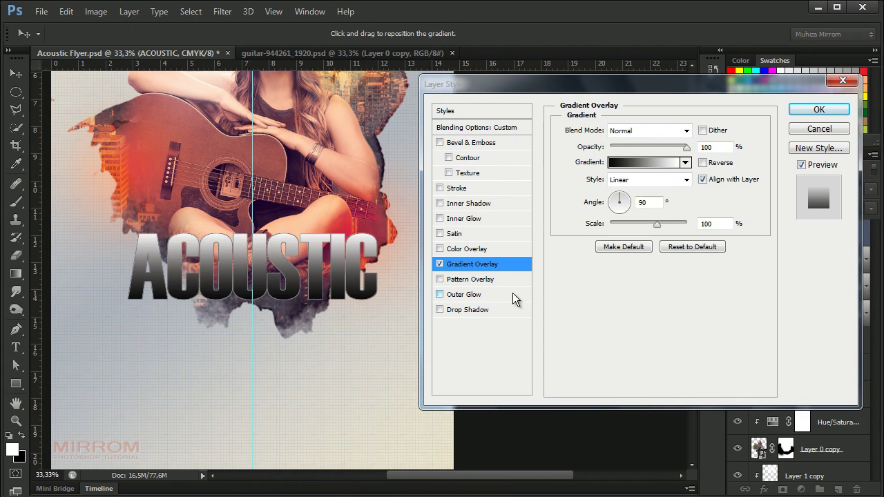
left_click(685, 162)
left_click(711, 214)
left_click_drag(710, 207, 713, 217)
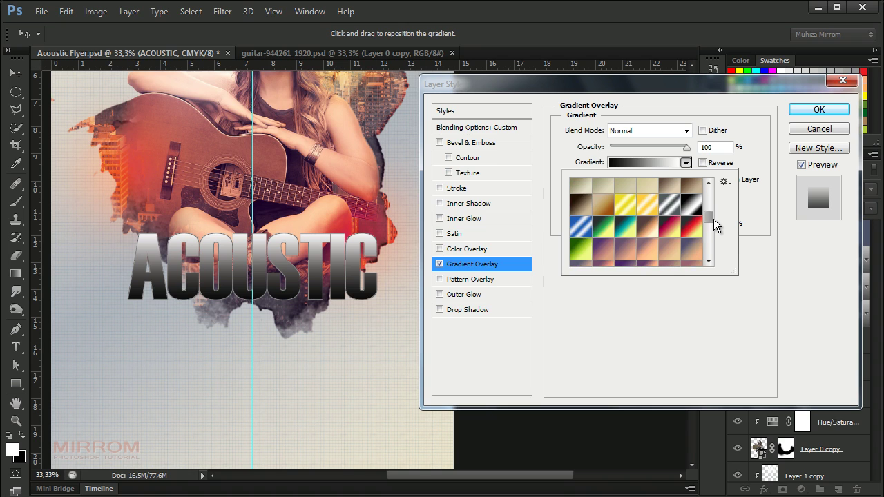
left_click(709, 263)
left_click(692, 257)
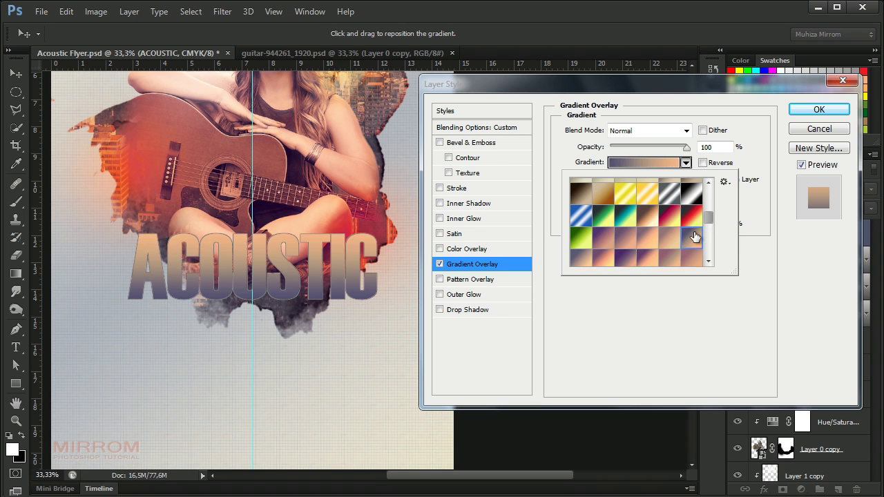
In the Gradient Editor, load the suns preset, delete the blue stop, and rearrange purple and red stops
left_click(652, 163)
left_click(652, 164)
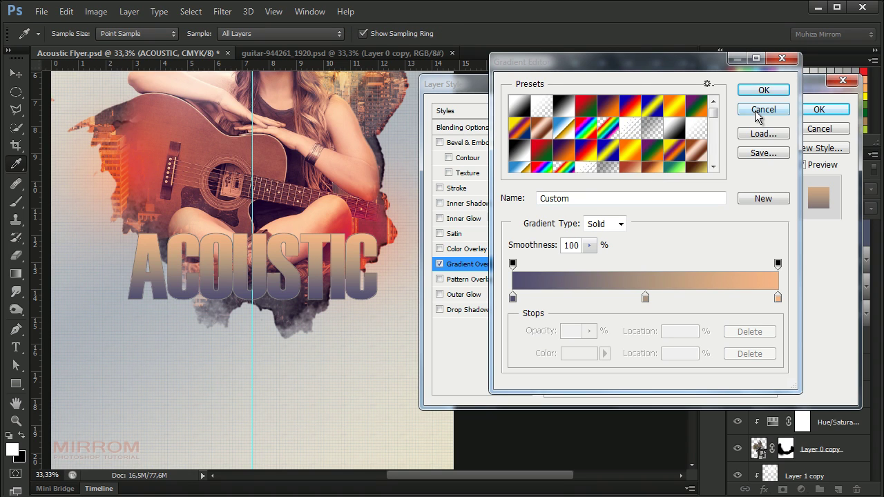
left_click_drag(714, 114, 714, 149)
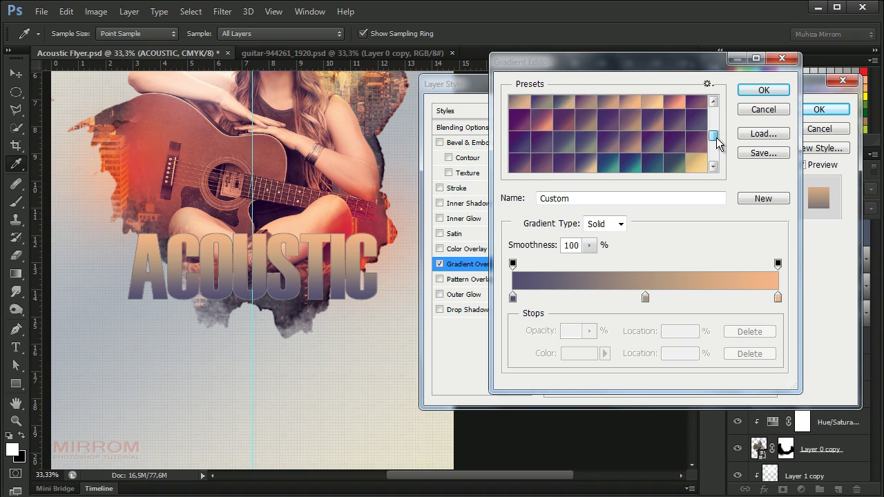
left_click(688, 155)
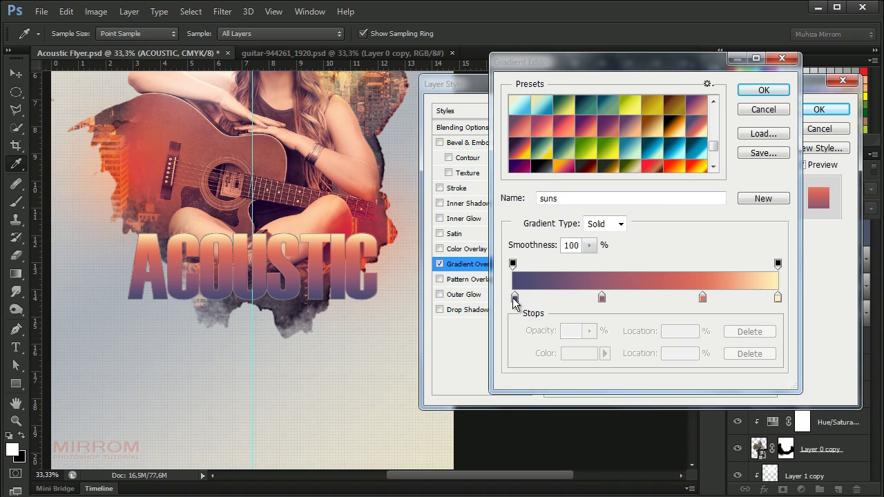
left_click_drag(515, 298, 568, 334)
left_click_drag(604, 298, 513, 298)
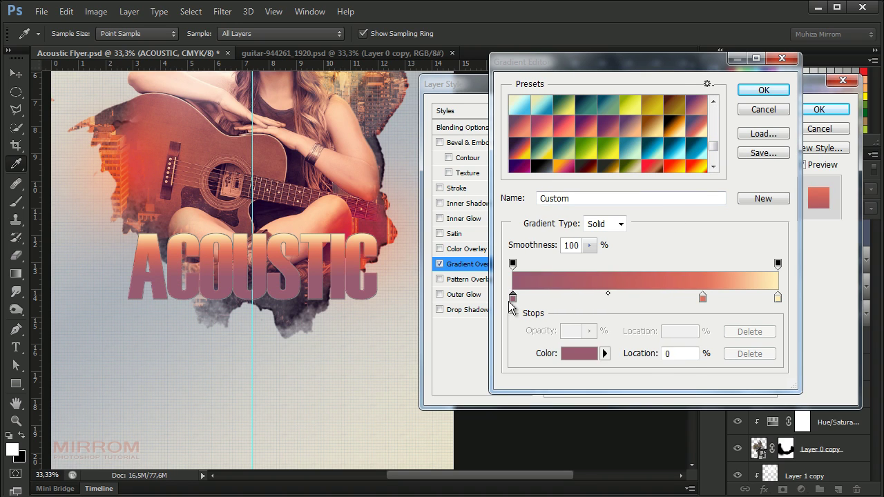
left_click_drag(703, 300, 648, 304)
Check the purple, red and pale-yellow stop colours and confirm the edited gradient
left_click(513, 298)
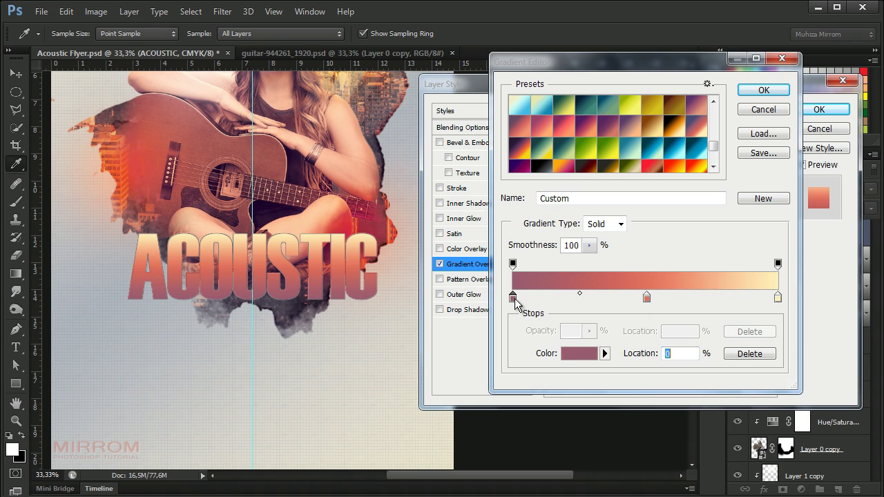
left_click(580, 353)
left_click(744, 153)
left_click(646, 298)
left_click(578, 355)
left_click(759, 153)
left_click(778, 297)
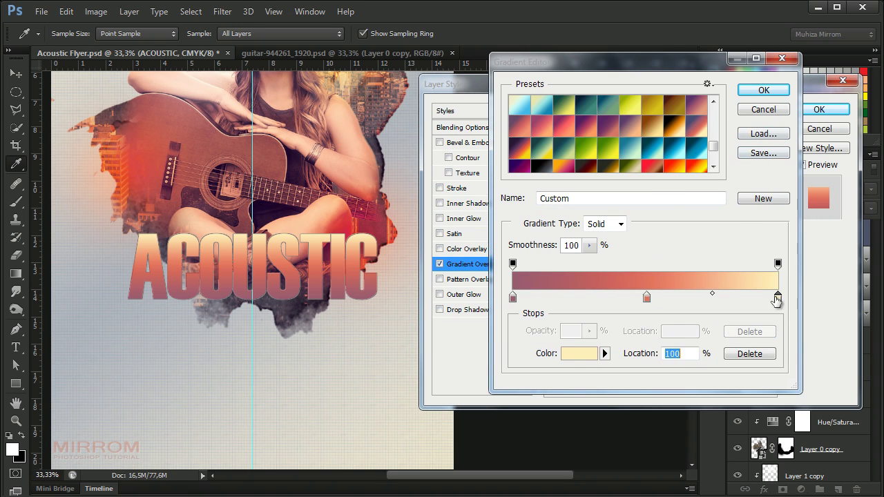
left_click(587, 354)
left_click(765, 134)
left_click(763, 89)
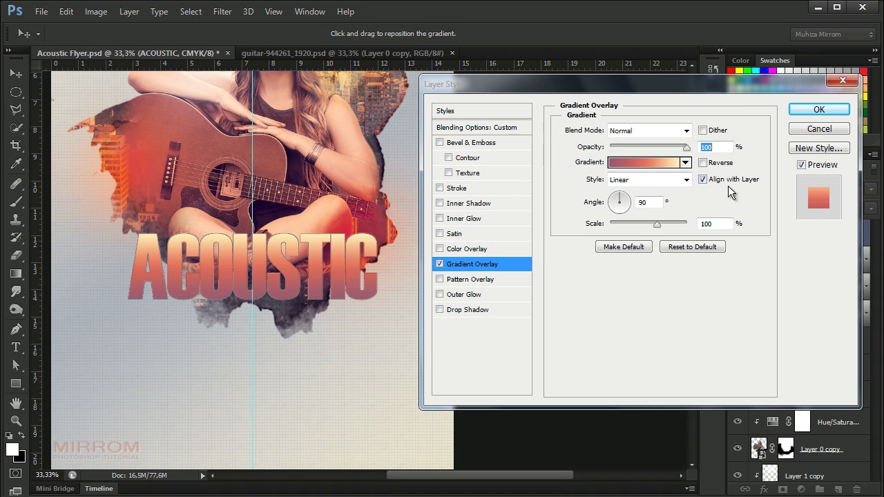
left_click(686, 131)
Set the gradient to Overlay and add a black Multiply Outer Glow at 30% opacity, 51 px size
left_click(645, 308)
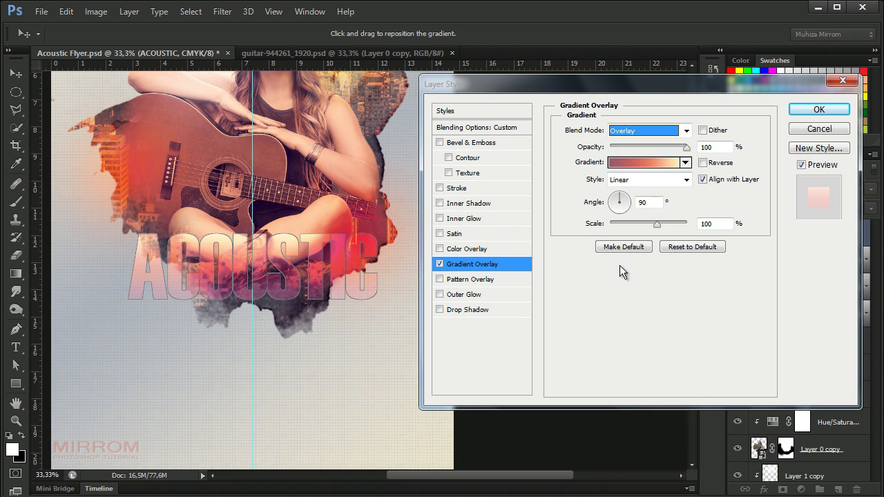
left_click(460, 296)
left_click(595, 177)
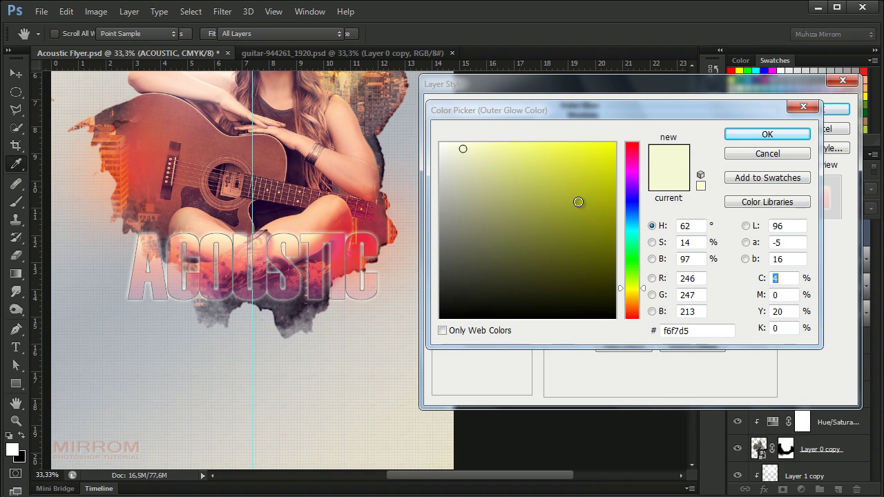
left_click(471, 229)
left_click_drag(472, 229, 428, 331)
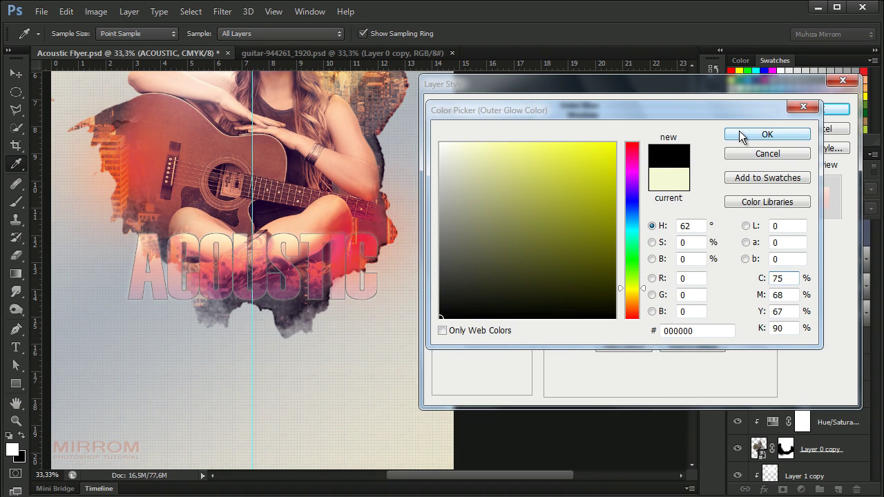
left_click(760, 134)
left_click(684, 130)
left_click(647, 187)
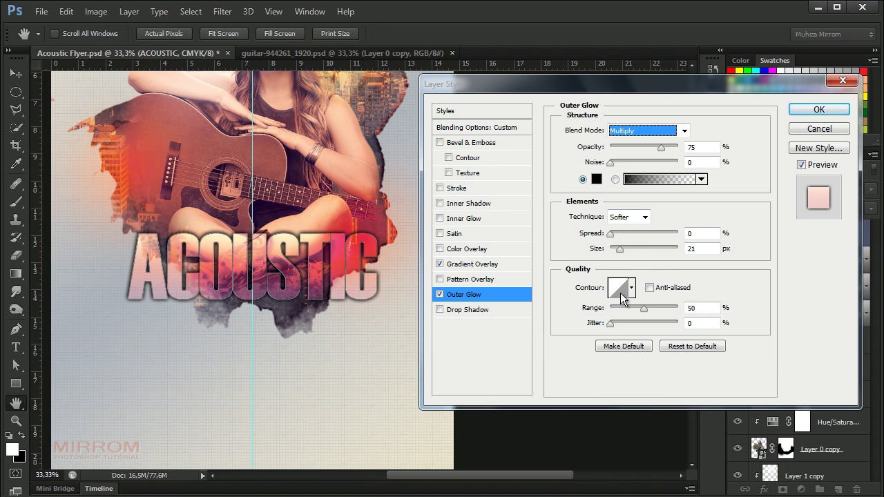
left_click_drag(662, 148, 631, 154)
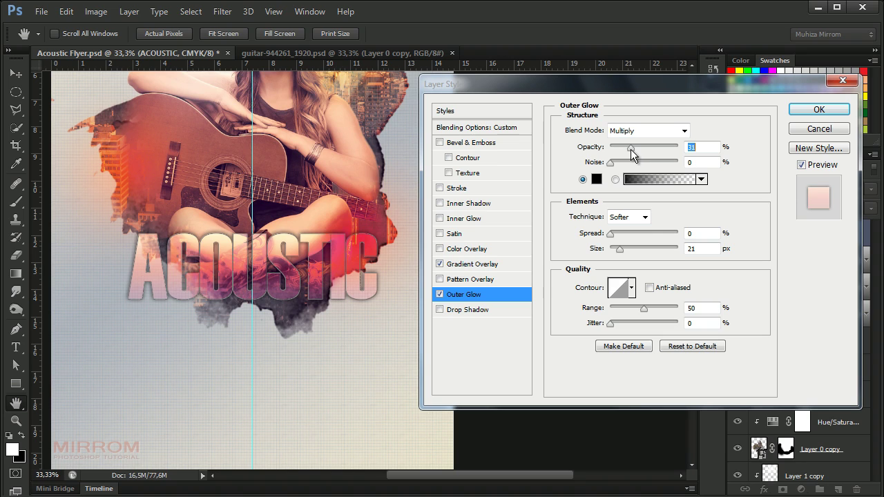
left_click_drag(621, 249, 626, 251)
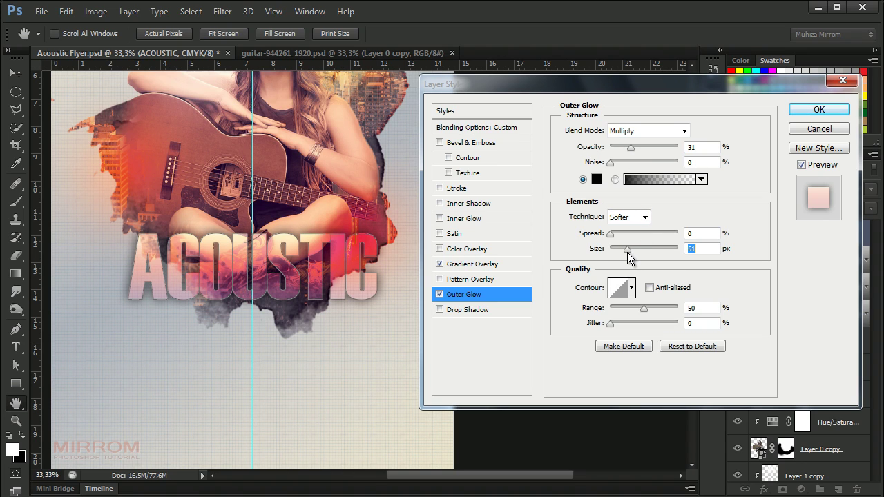
left_click(705, 149)
key("Down")
left_click(819, 109)
Hide the guides and duplicate the ACOUSTIC title layer
left_click(865, 236)
key("ctrl+h")
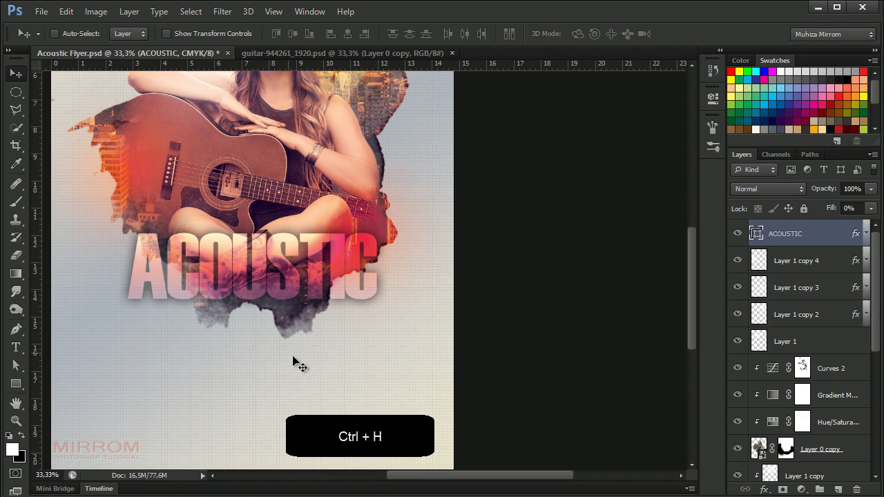
key("ctrl+j")
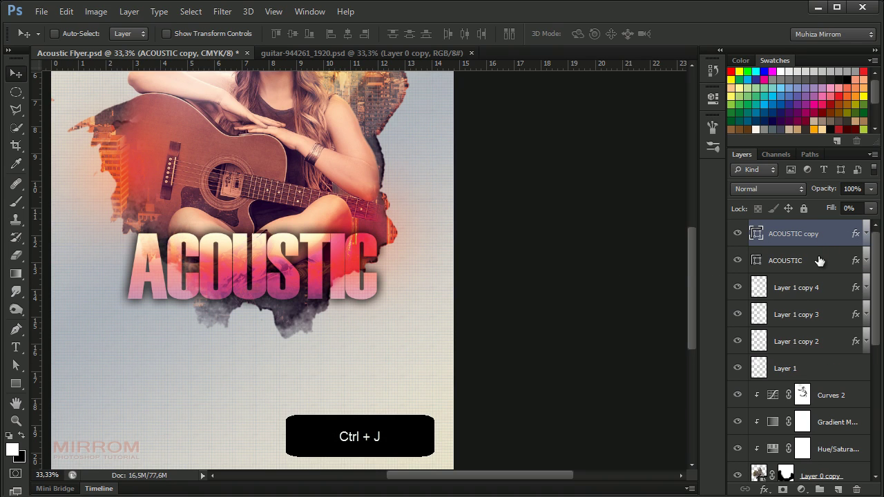
left_click(808, 262)
left_click(805, 239)
Turn off the copy's Outer Glow and lower its Gradient Overlay opacity to 59%
double_click(856, 235)
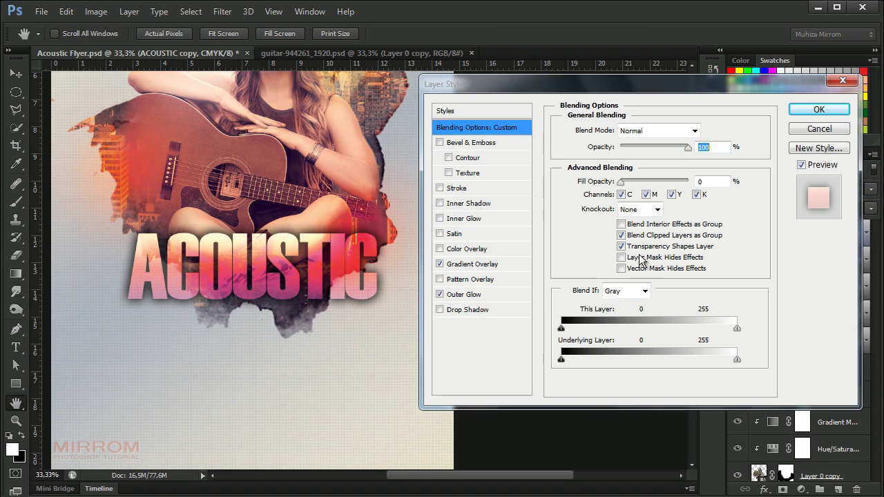
left_click(440, 294)
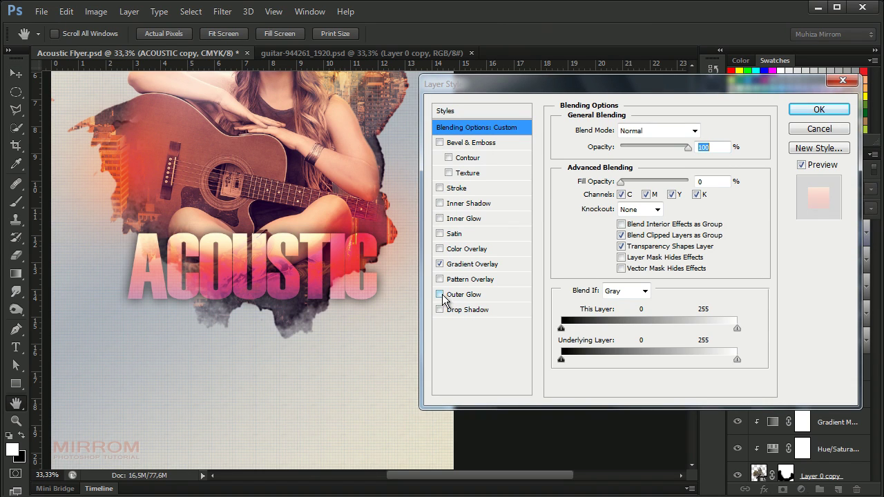
left_click(499, 265)
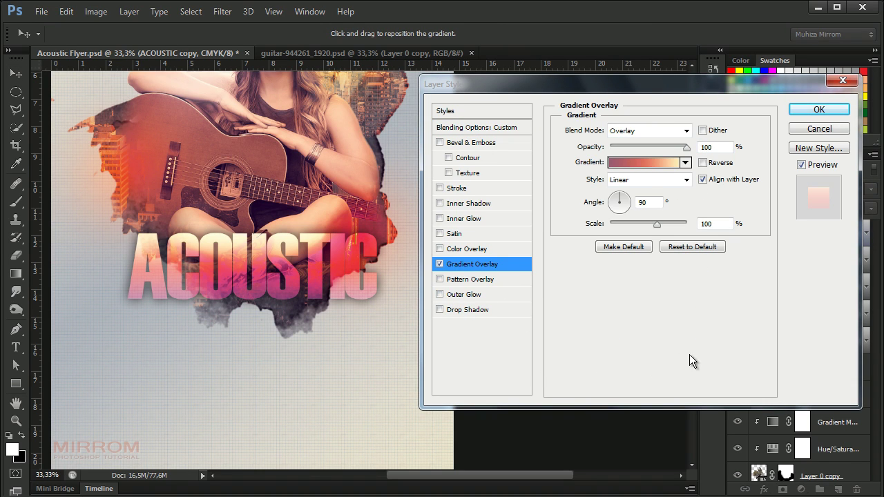
left_click_drag(686, 148, 662, 149)
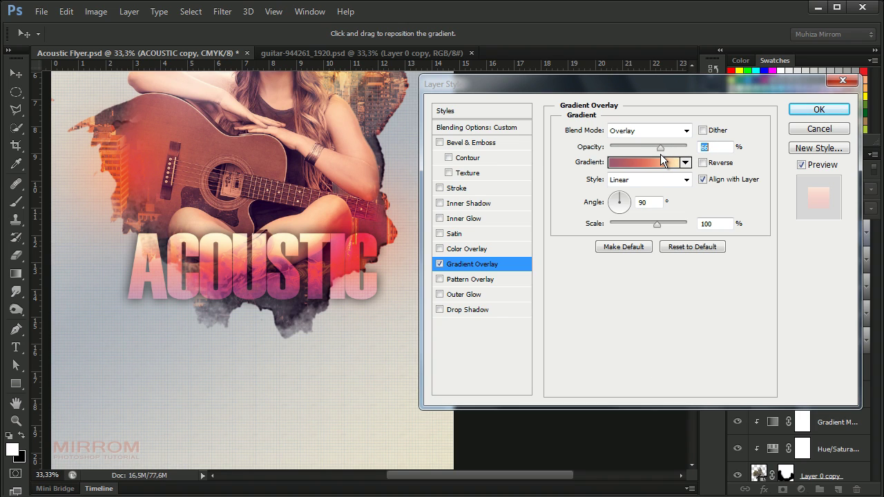
left_click_drag(661, 154, 655, 156)
left_click(818, 109)
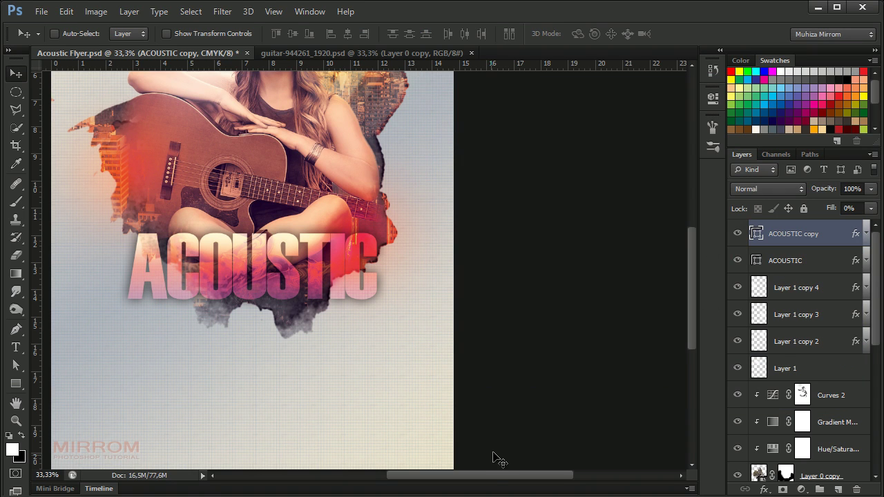
Zoom in on the ACOUSTIC title area and select the Layer 1 copy 4 layer
scroll(461, 470, "down", 2)
scroll(461, 470, "down", 1)
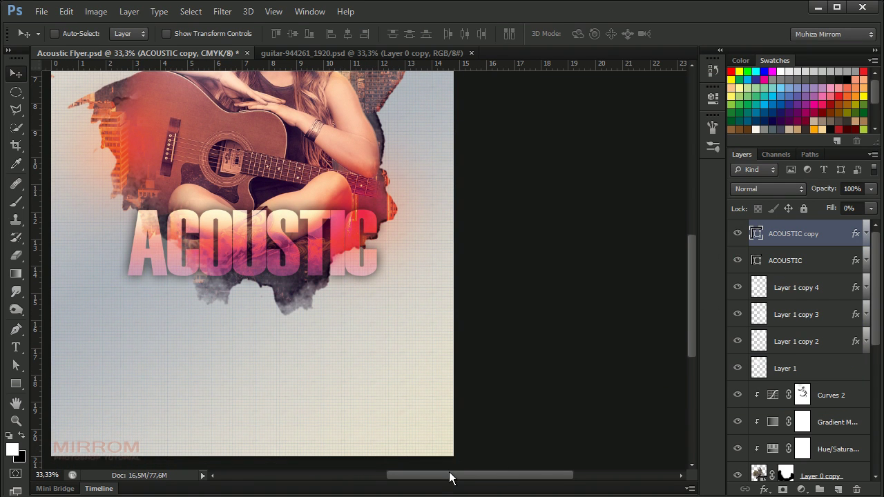
left_click_drag(450, 477, 428, 479)
left_click(321, 383, "ctrl")
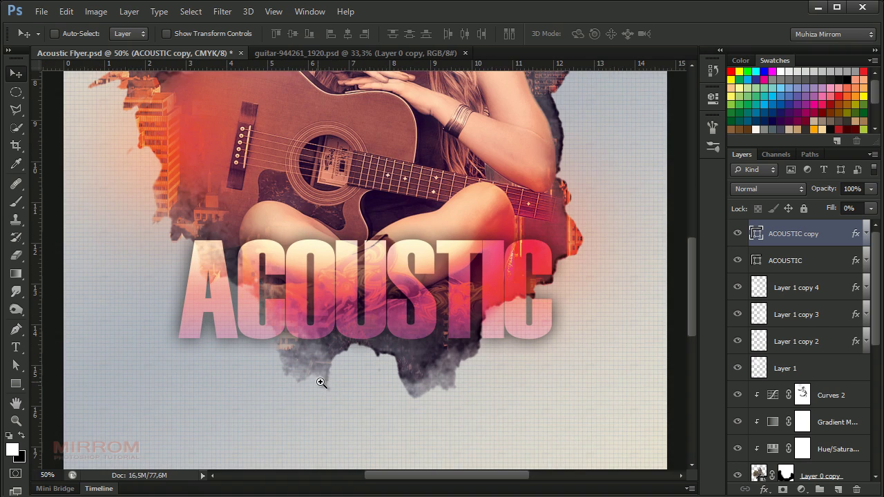
scroll(516, 389, "down", 1)
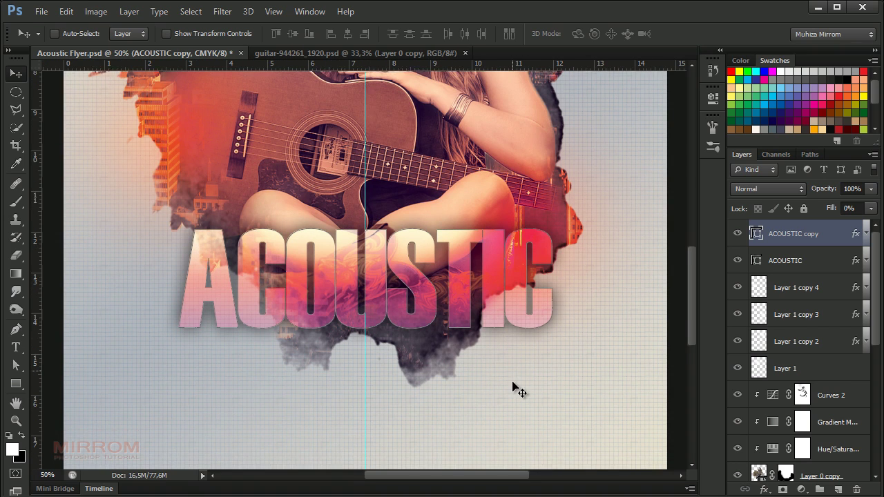
scroll(517, 389, "down", 4)
left_click(775, 296)
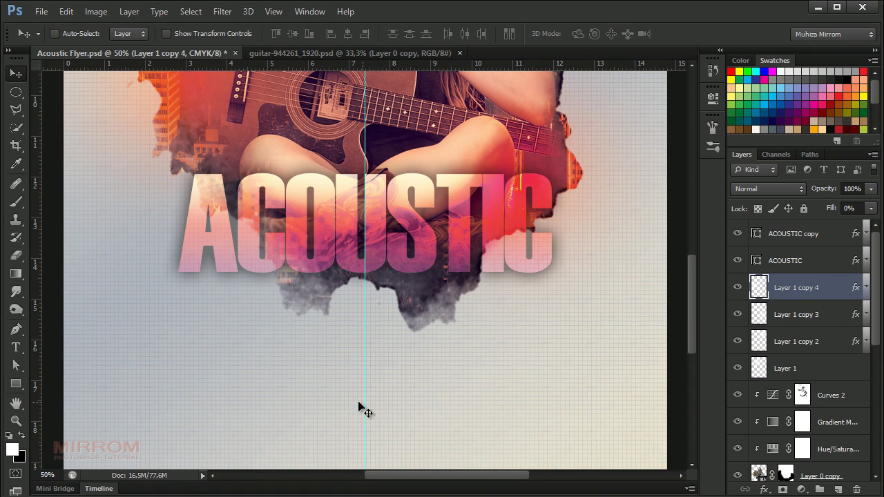
Type 'Night' in Rage Italic on a new line beneath the ACOUSTIC title
key("t")
left_click(501, 35)
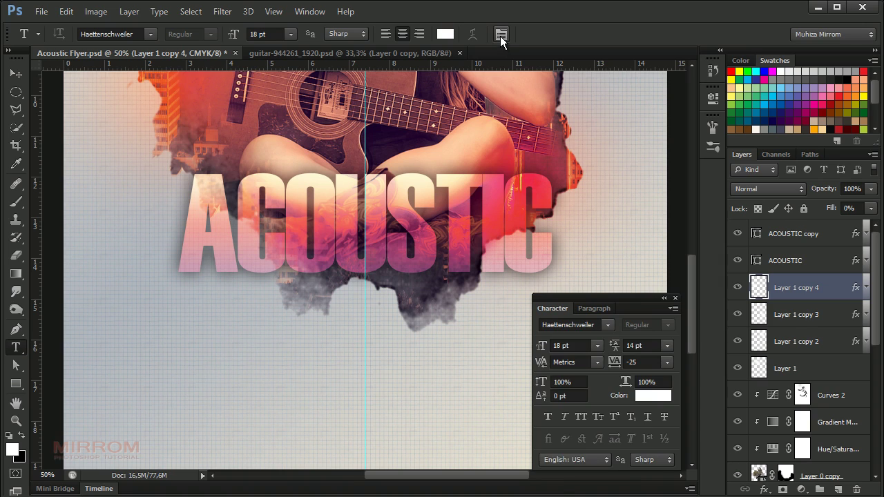
left_click_drag(633, 297, 624, 110)
left_click(567, 138)
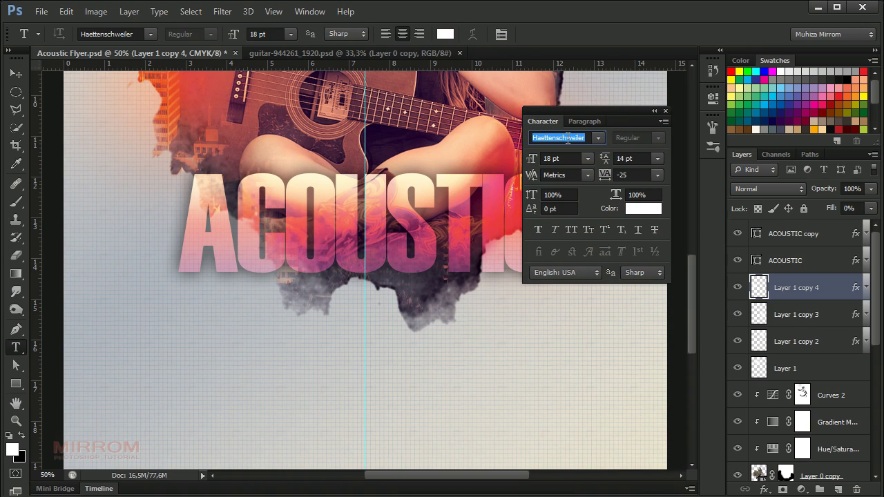
type("Rage Italic")
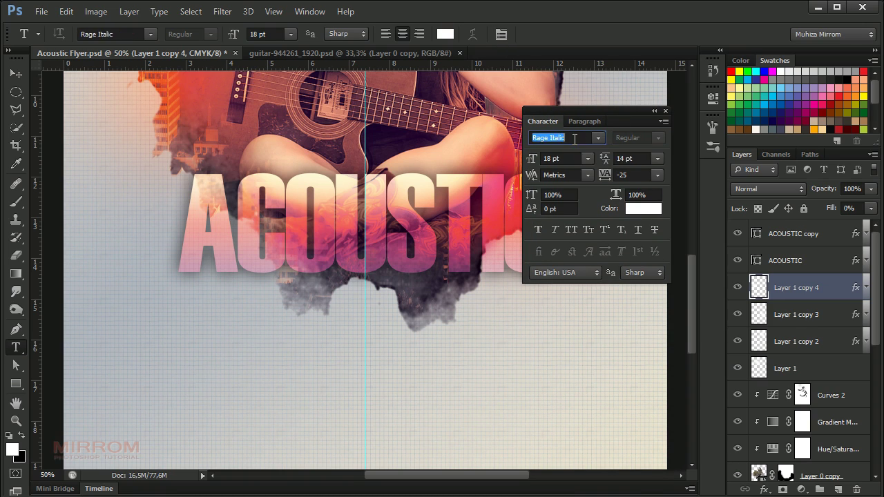
left_click(303, 335)
type("n")
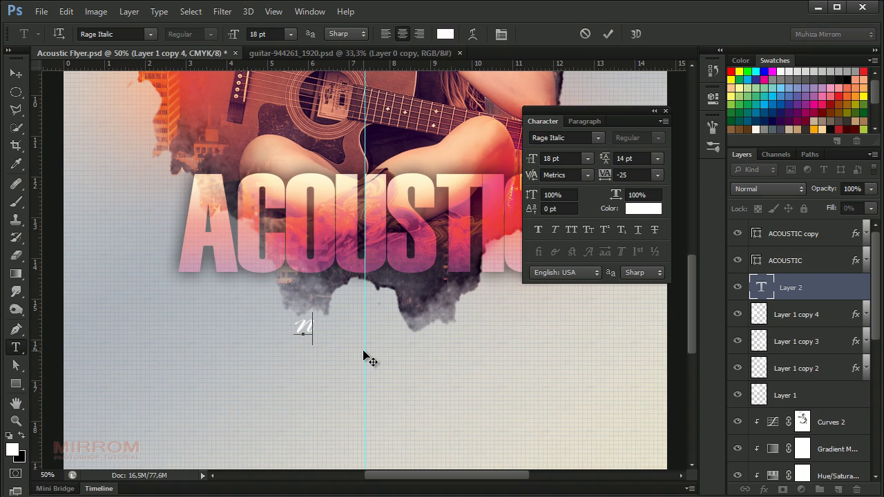
type("ight")
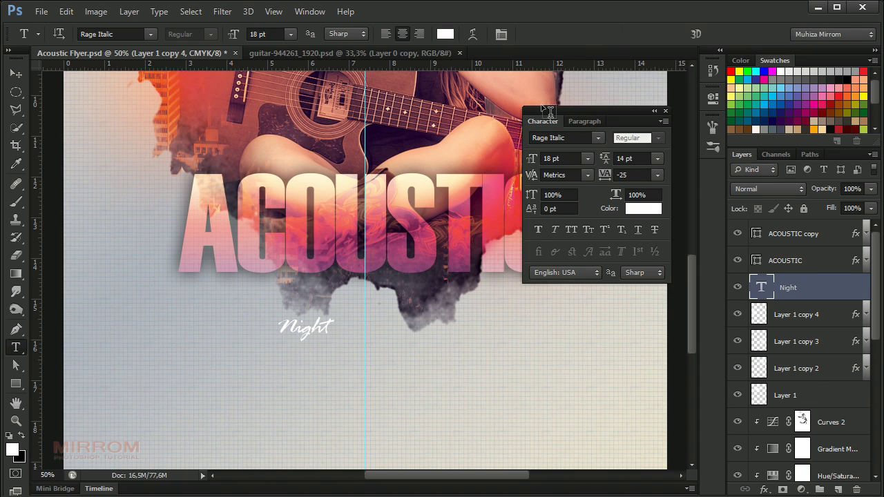
Move Night onto the centre guide and size it from 72 pt down to 66 pt
left_click(607, 34)
left_click(15, 73)
left_click_drag(318, 329, 366, 328)
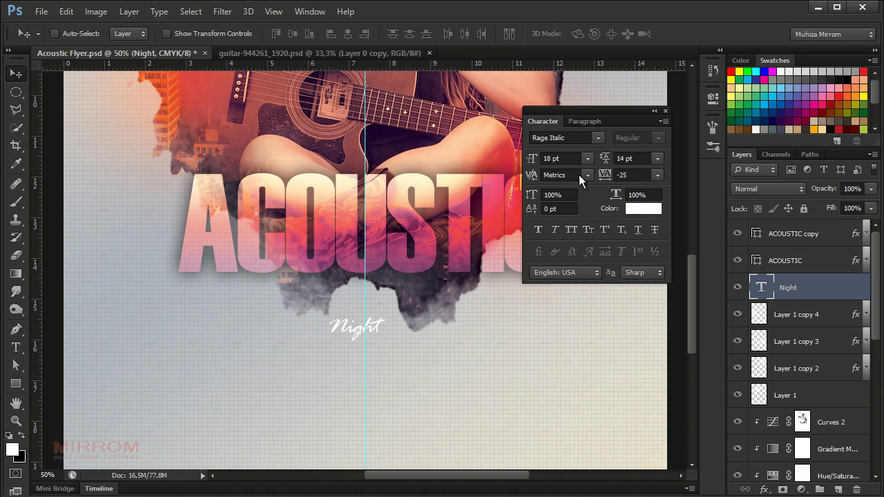
left_click(587, 158)
left_click(580, 393)
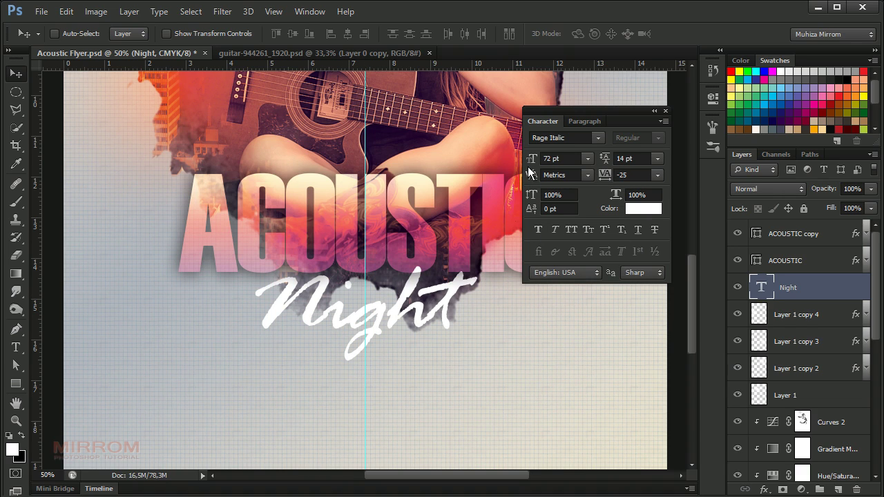
left_click_drag(530, 158, 532, 160)
Colour the Night text dark purple #211d24
left_click(650, 212)
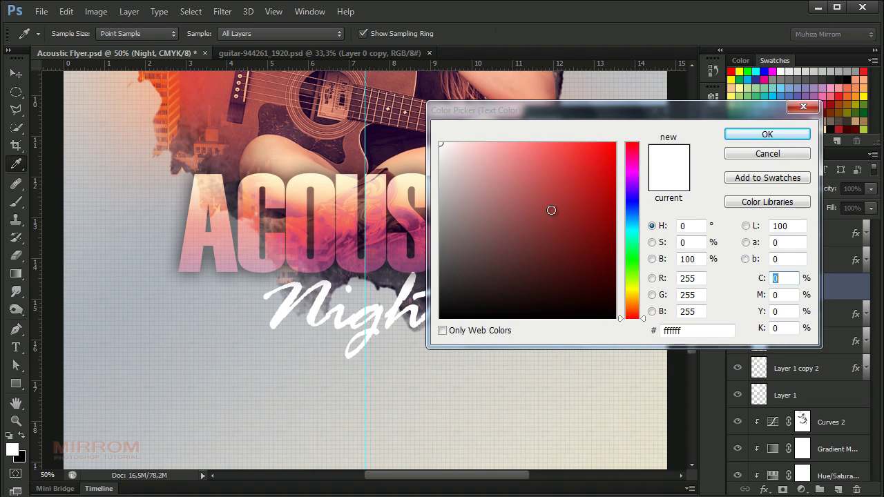
left_click(414, 272)
left_click_drag(476, 288, 475, 296)
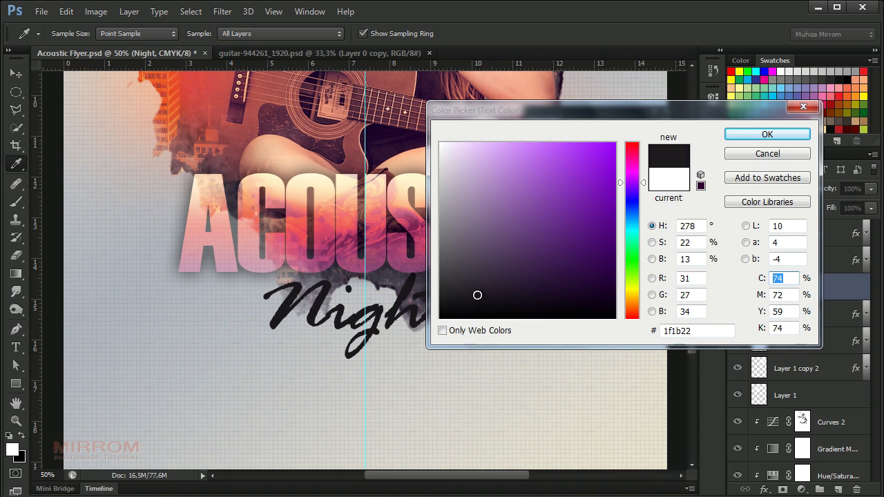
left_click(731, 135)
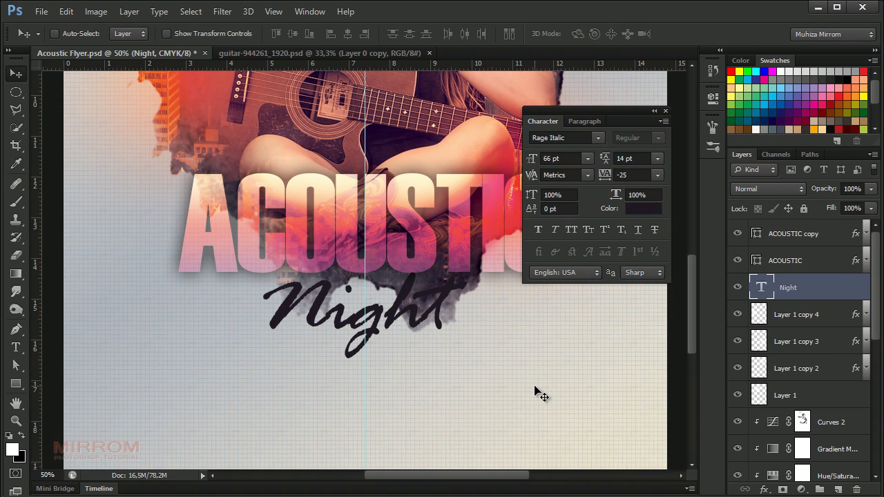
Tilt Night about -13° across the title and move its layer to the top
left_click(456, 316)
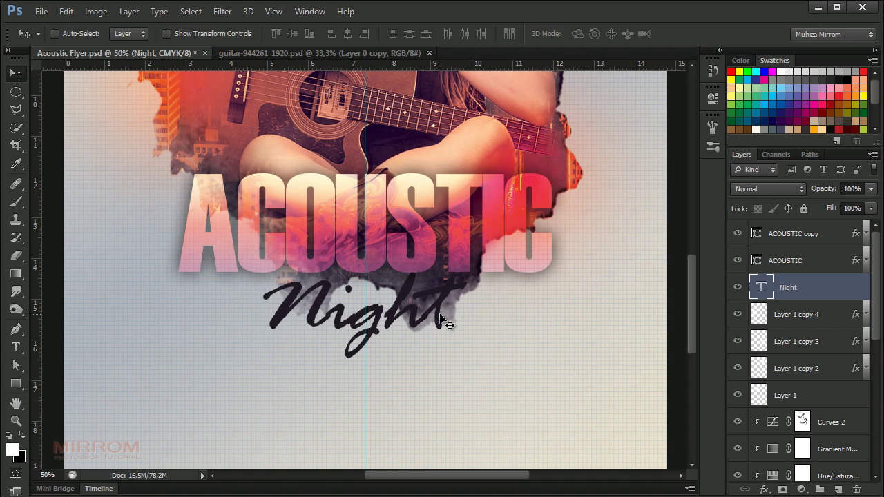
key("ctrl+t")
left_click_drag(487, 304, 498, 245)
mouse_move(399, 253)
left_mouse_down()
mouse_move(407, 277)
mouse_move(407, 260)
left_mouse_up()
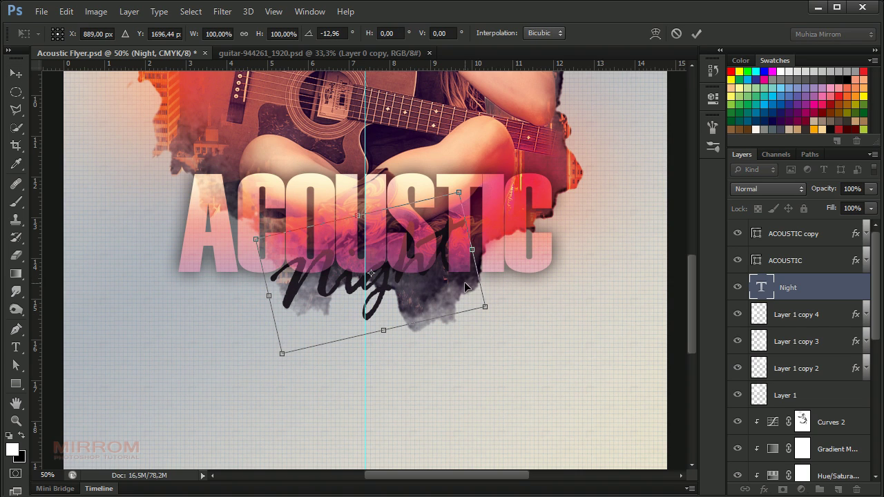
key("Return")
left_click_drag(808, 290, 805, 233)
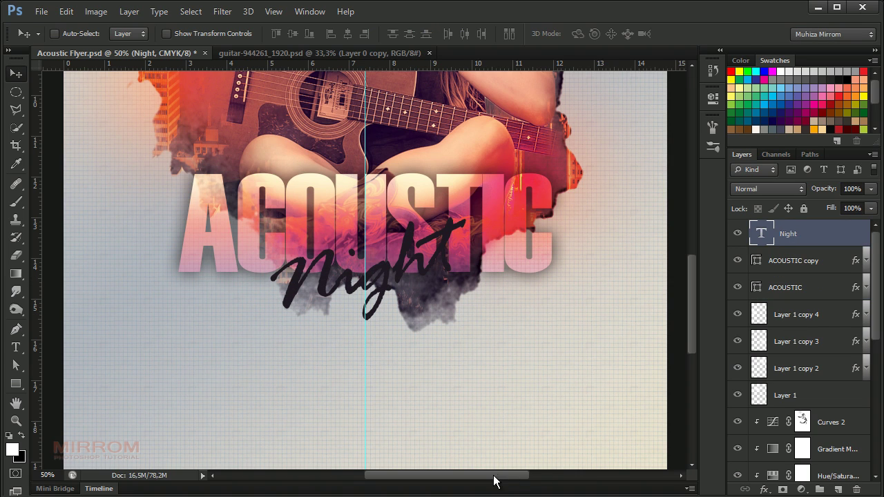
Give Night an Outer Glow of 13 px size at 65% opacity
left_click_drag(494, 482, 513, 482)
double_click(867, 236)
left_click(464, 294)
type("21")
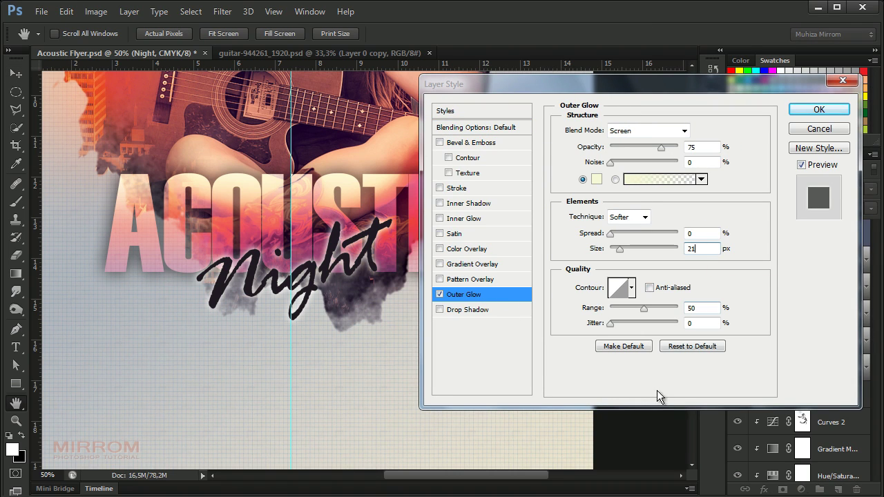
key("Down")
key("Down")
key("Down")
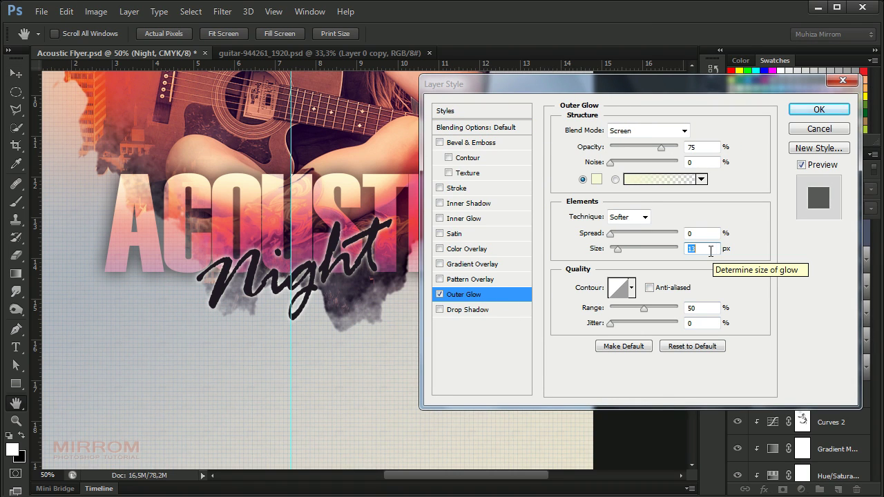
left_click(702, 147)
key("Down")
key("Down")
key("Down")
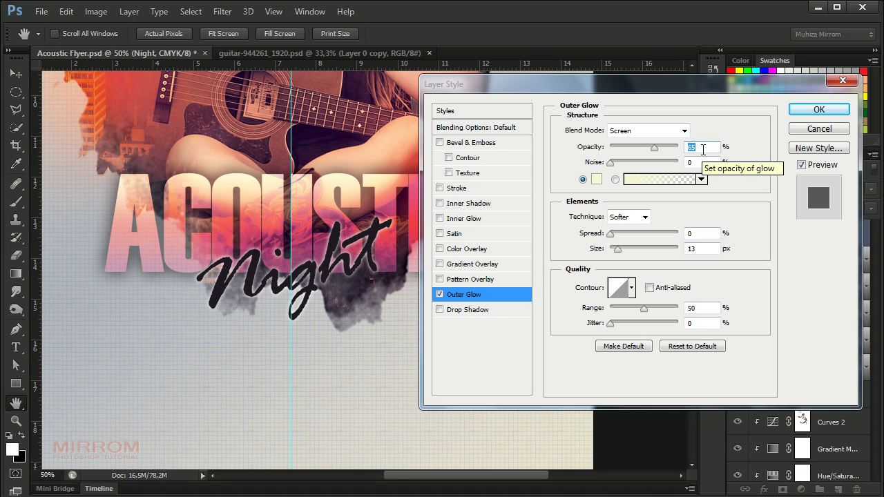
left_click(805, 111)
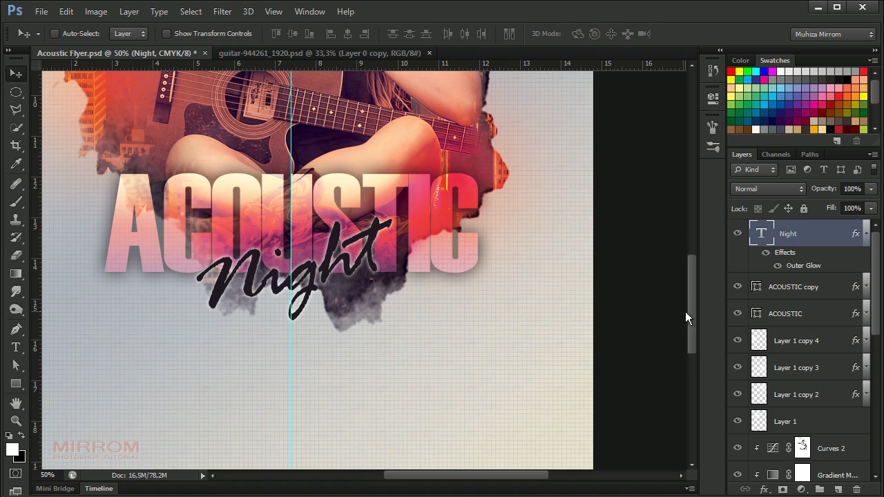
Add the date text APRIL 24 SUNDAY below Night
left_click(866, 236)
scroll(411, 481, "left", 3)
scroll(377, 401, "down", 3)
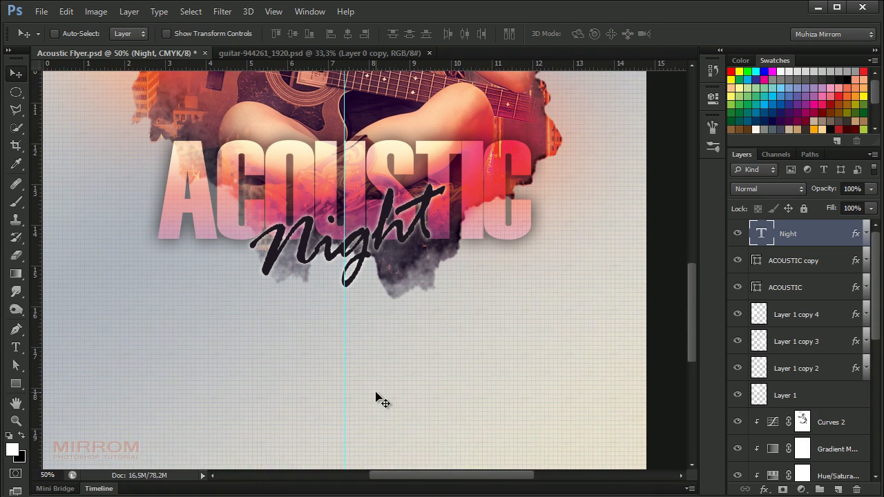
left_click_drag(412, 475, 409, 475)
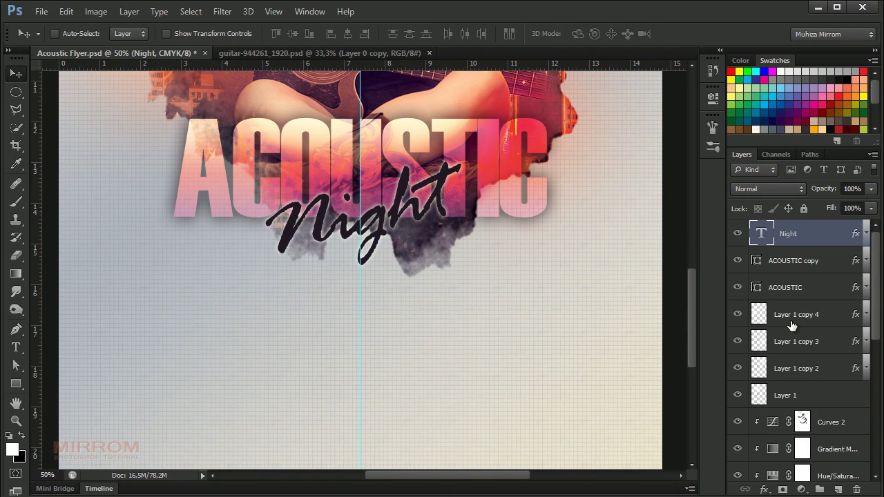
left_click(791, 326)
key("t")
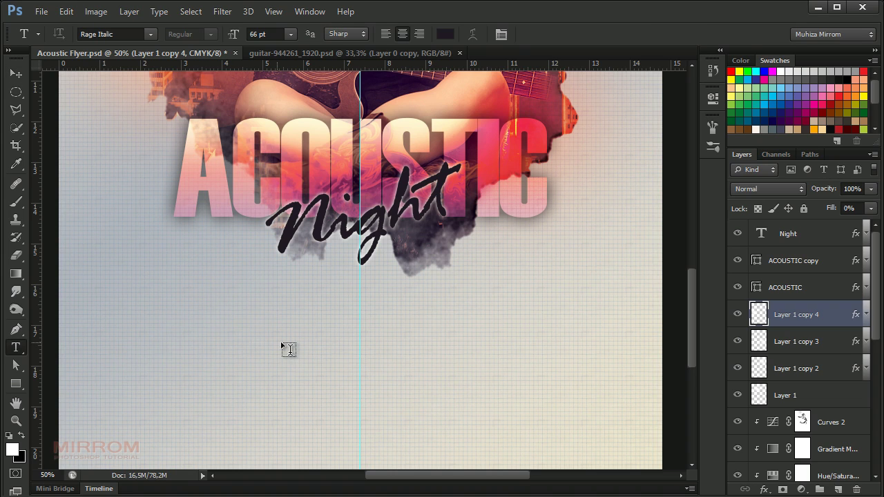
left_click(307, 330)
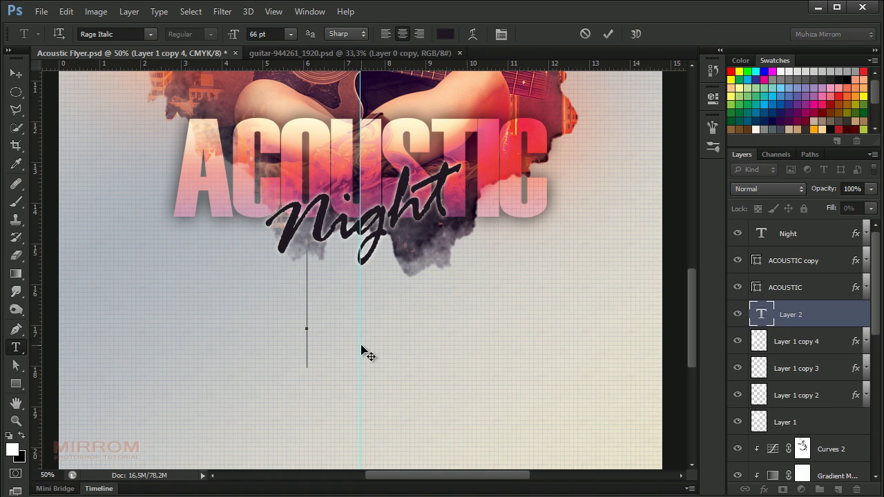
type("APRIL 24 SUN")
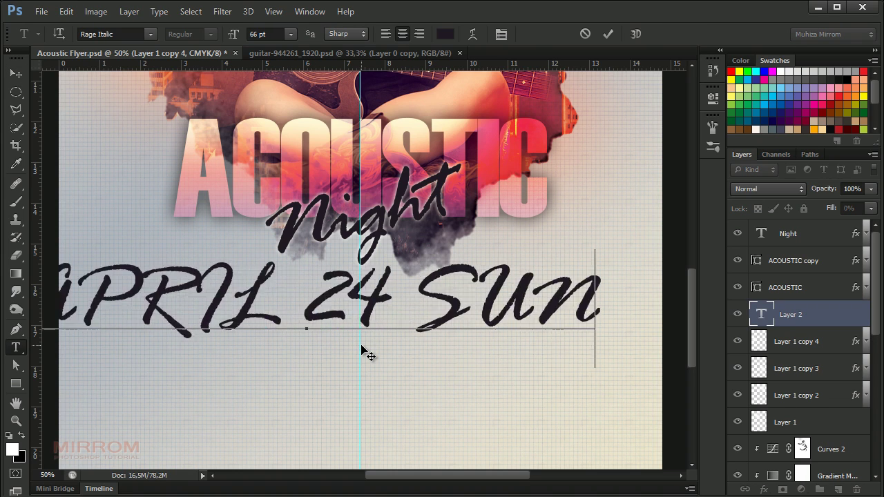
type("DAY")
left_click(608, 33)
Set the date in Bradley Hand ITC at 24 pt and centre it under Night
left_click(501, 34)
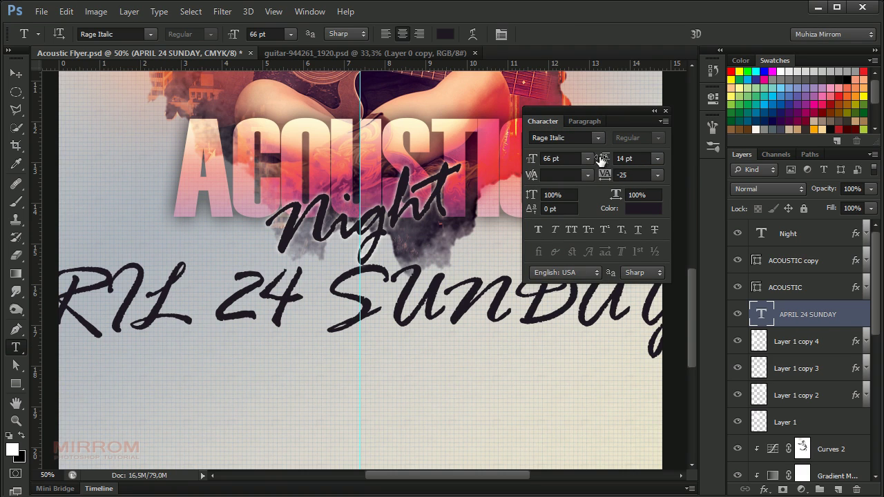
left_click(587, 158)
left_click(573, 293)
left_click(556, 138)
type("Bradley Hand I...")
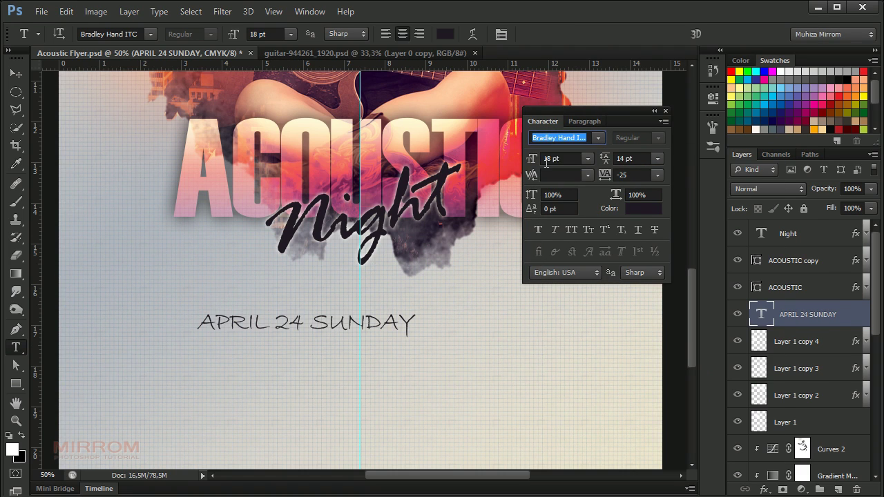
scroll(545, 163, "up", 4)
scroll(546, 163, "up", 5)
left_click(587, 158)
left_click(577, 316)
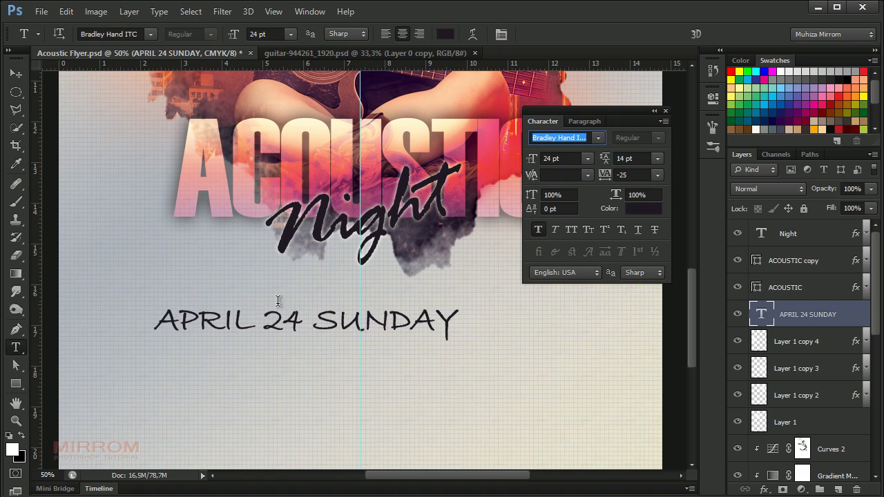
key("v")
left_click_drag(401, 322, 462, 304)
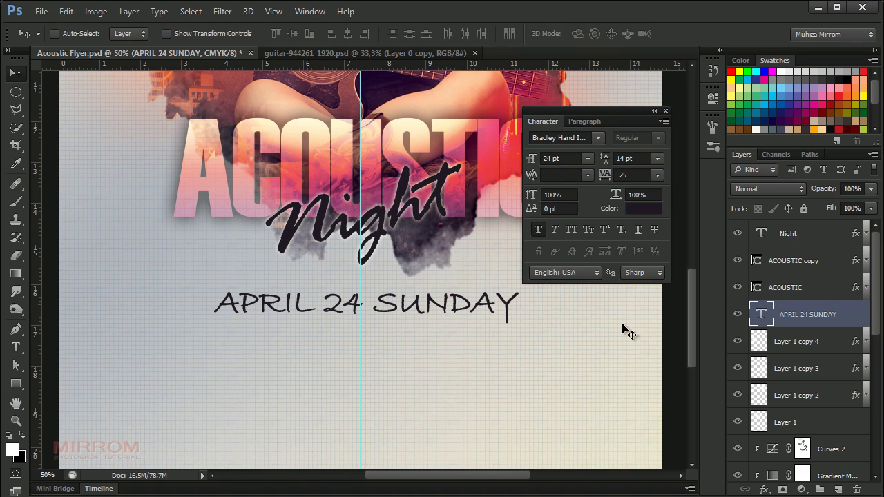
Colour the 24 in the date red #b31a1f
double_click(761, 314)
double_click(341, 304)
left_click(642, 209)
left_click(632, 144)
left_click(589, 195)
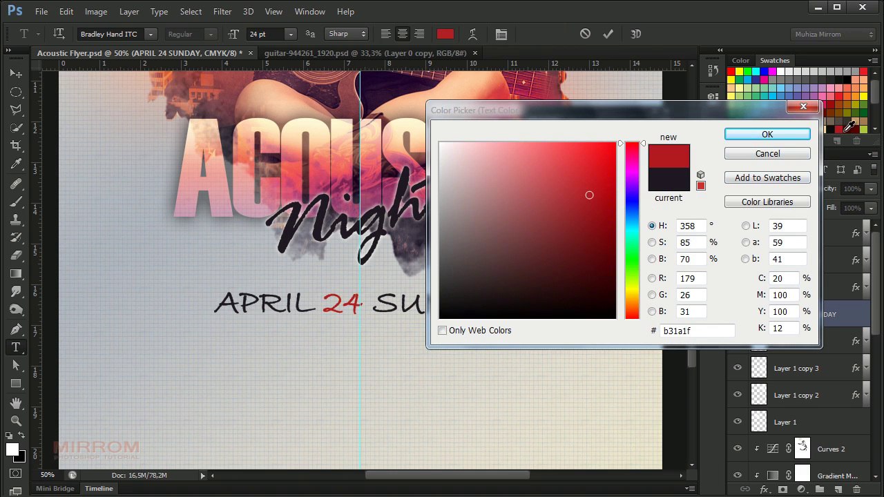
left_click(760, 134)
left_click(608, 33)
key("v")
Paste the two-line performance, time, ticket and parking text below the date
scroll(552, 282, "down", 3)
scroll(552, 282, "down", 2)
left_click(361, 359)
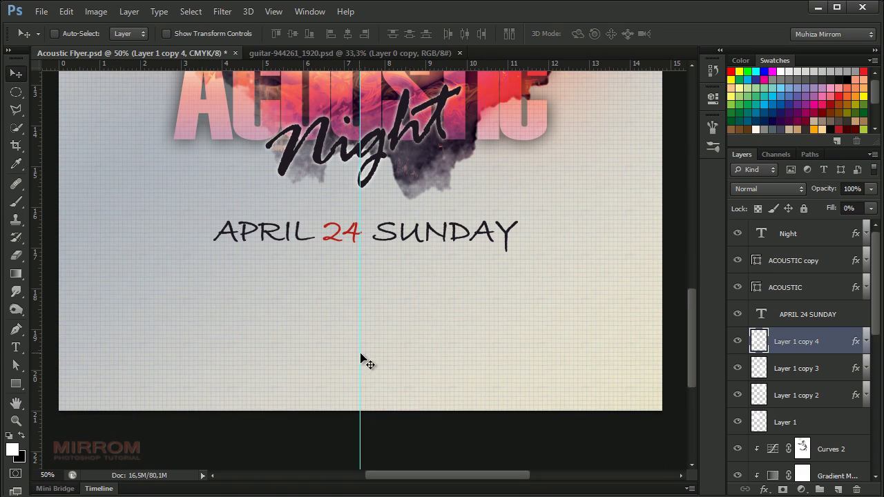
key("t")
left_click(359, 300)
key("ctrl+v")
key("ctrl+Return")
key("v")
left_click_drag(466, 297, 472, 298)
Set the performance text in Sakkal Majalla at 18 pt
key("t")
left_click(501, 34)
left_click(582, 141)
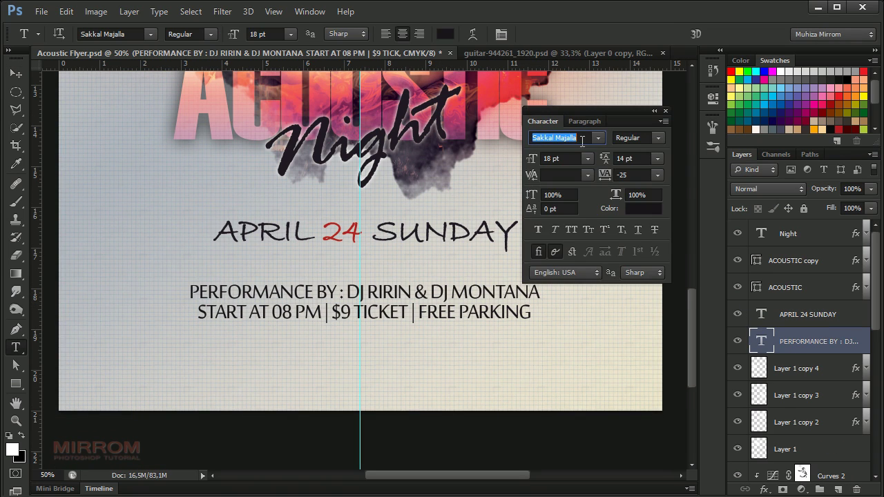
key("Tab")
key("Tab")
key("Tab")
key("Tab")
key("Tab")
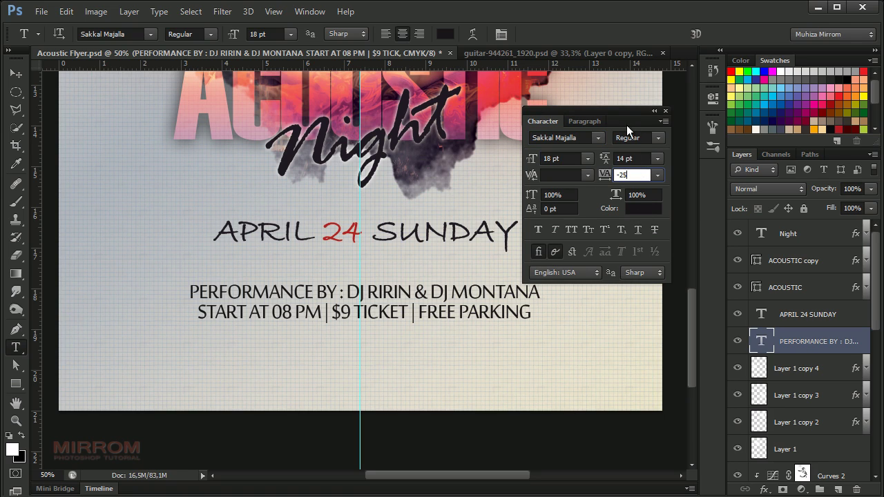
left_click(666, 111)
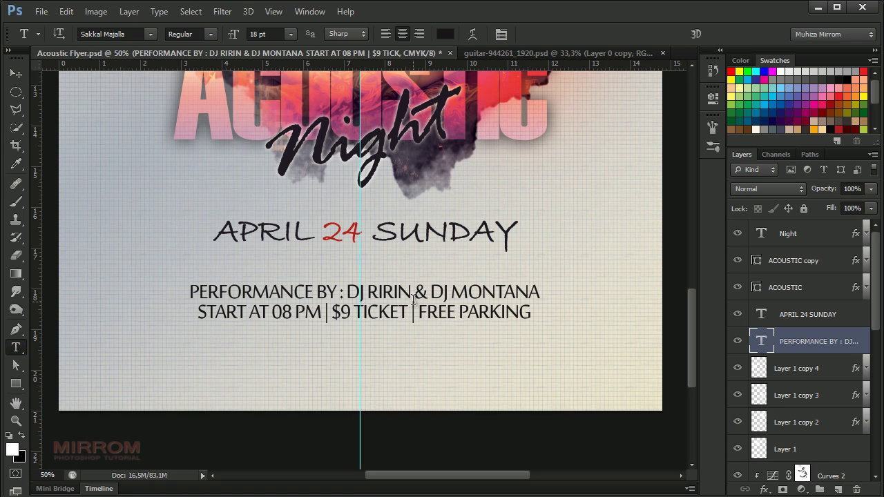
key("v")
left_click(779, 369)
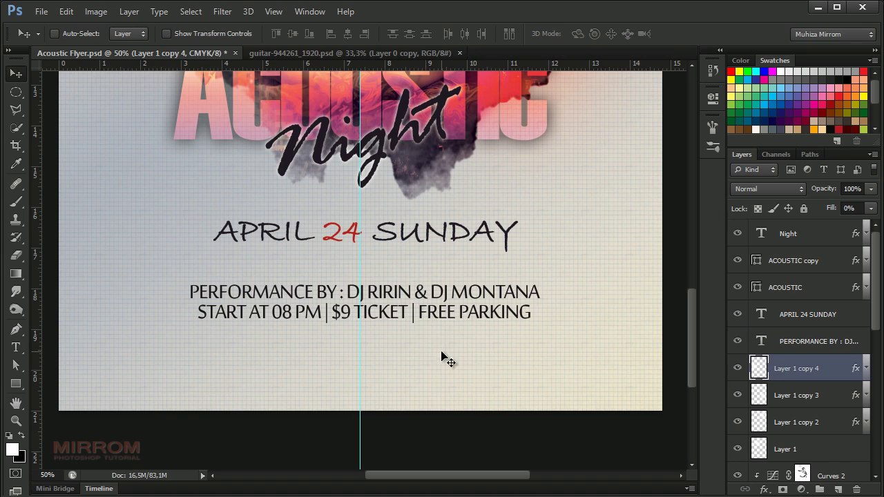
Draw a rectangle behind the performance details and nudge it up slightly
left_click(16, 384)
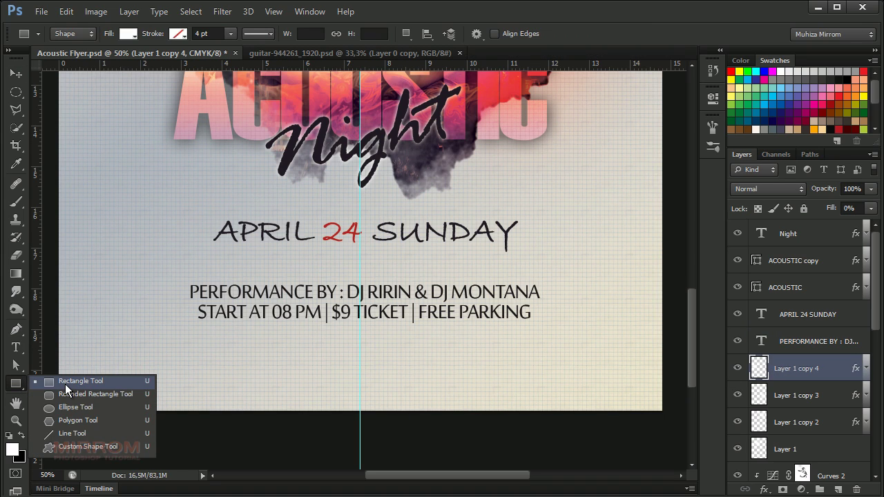
left_click(65, 385)
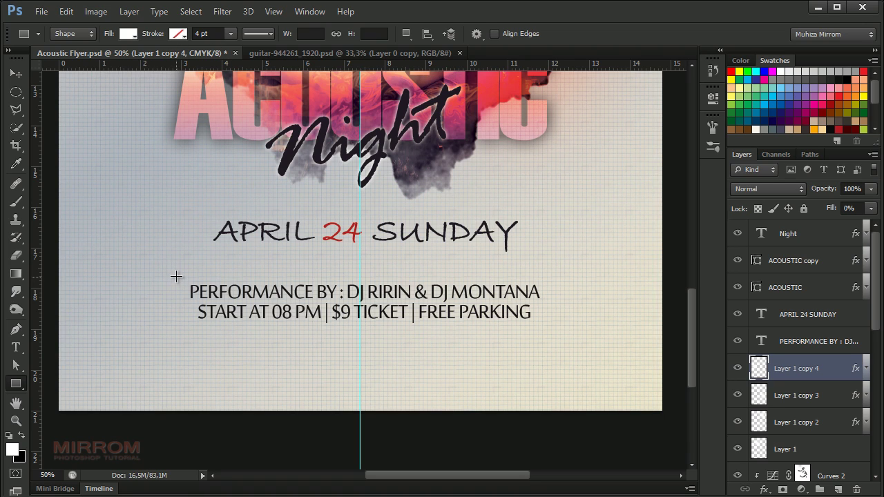
left_click_drag(355, 405, 184, 227)
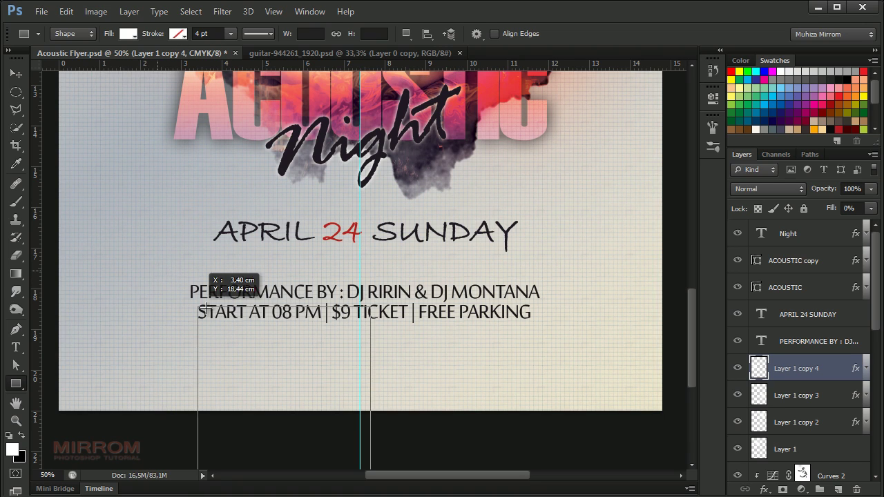
key("ctrl+z")
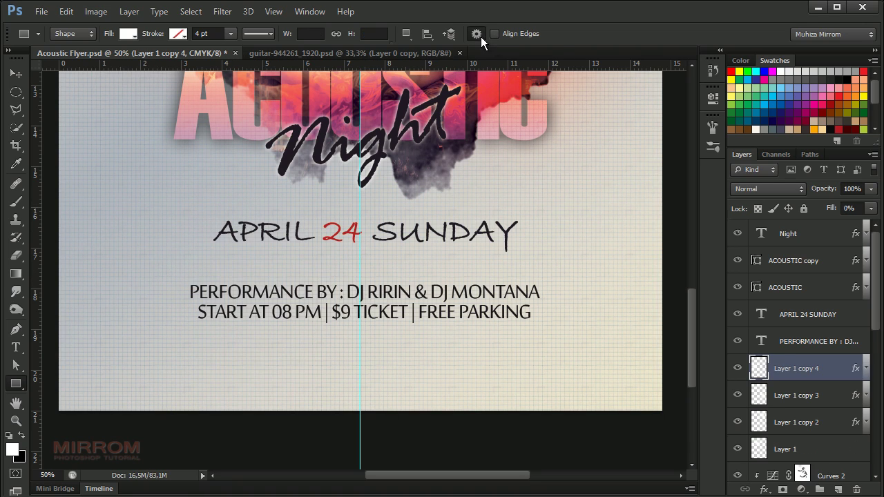
left_click(476, 34)
left_click_drag(145, 275, 571, 340)
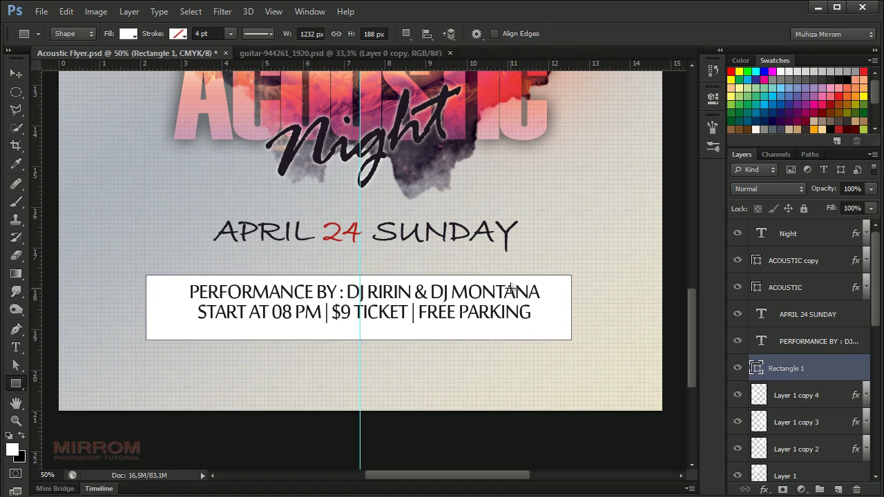
key("v")
key("shift+Up")
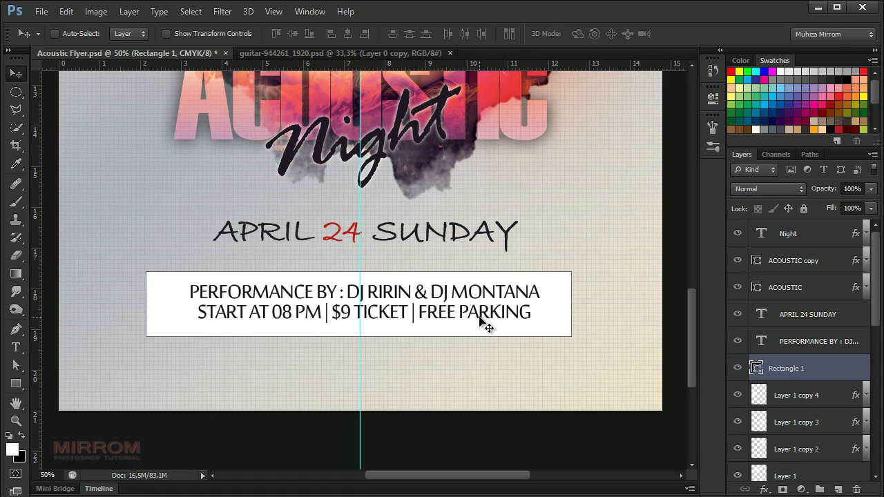
Centre the performance text on the box and nudge both up and right
left_click(815, 348, "ctrl")
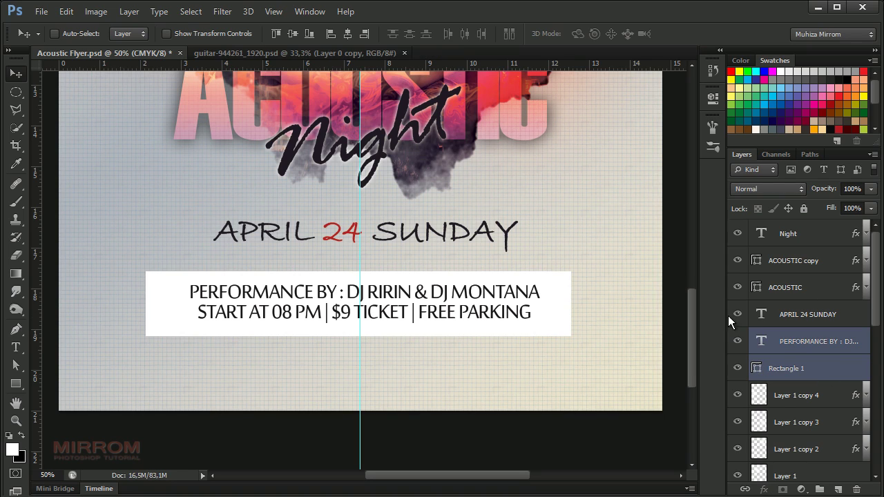
left_click(345, 36)
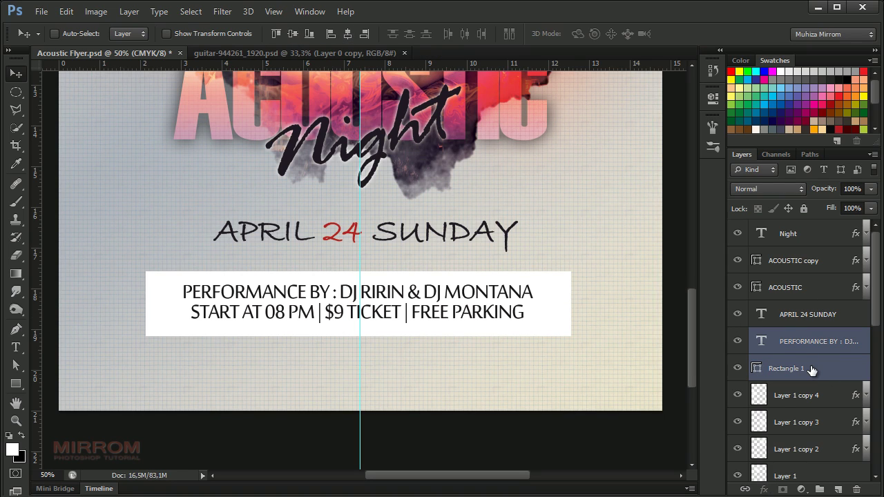
key("shift+Right")
key("shift+Up")
key("shift+Up")
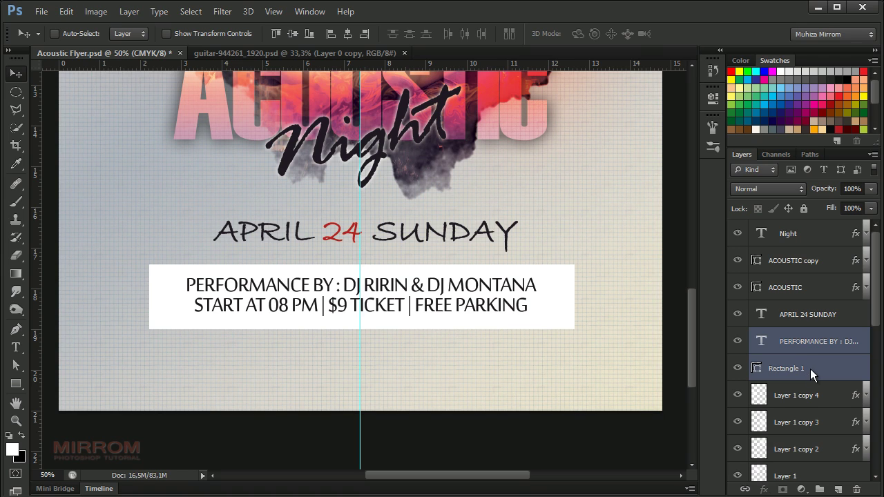
Give the box a 3 px inside Stroke in dark 1f1a22 and set its Fill to 0%
left_click(847, 370)
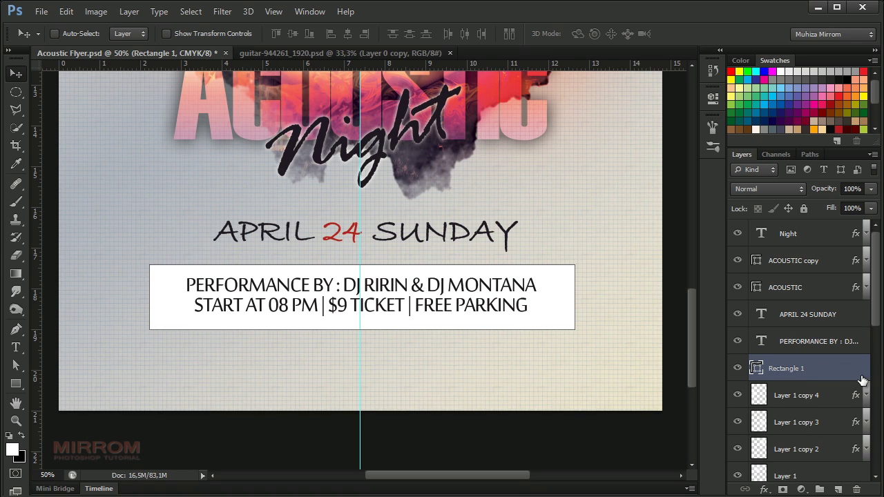
double_click(858, 378)
left_click(456, 188)
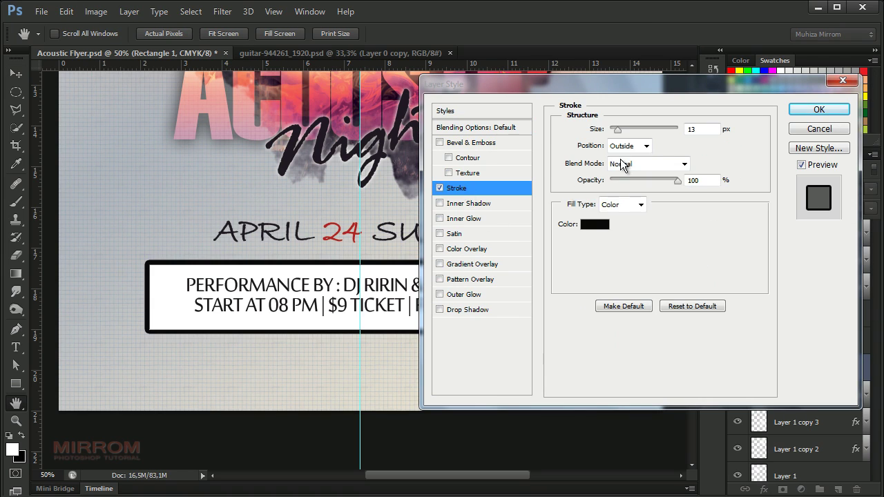
left_click(642, 146)
left_click(625, 160)
type("3")
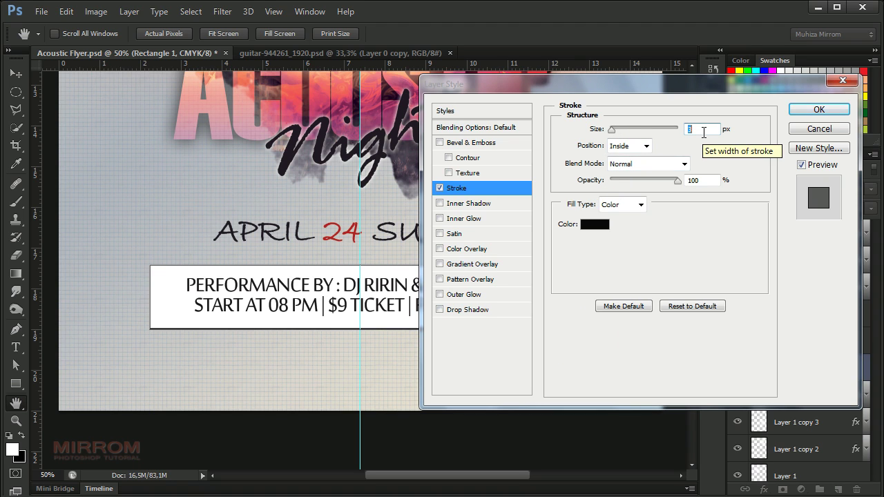
left_click(594, 224)
left_click(322, 139)
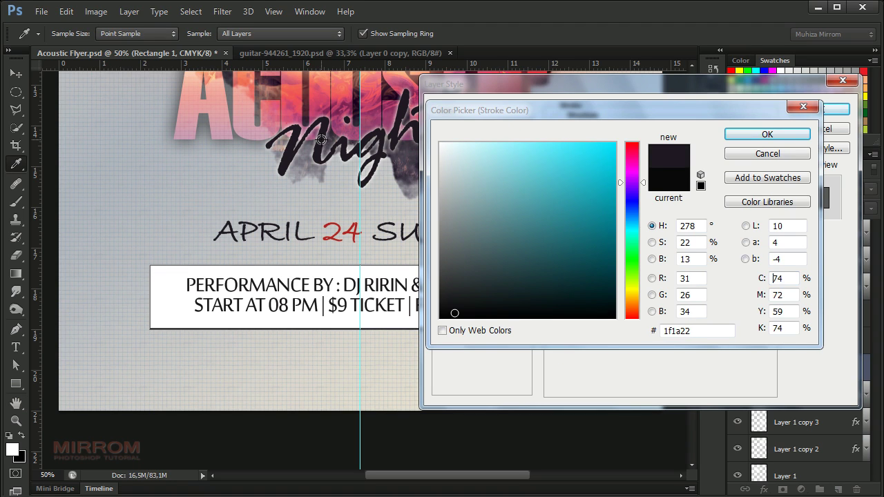
left_click(743, 133)
left_click(826, 109)
left_click(871, 209)
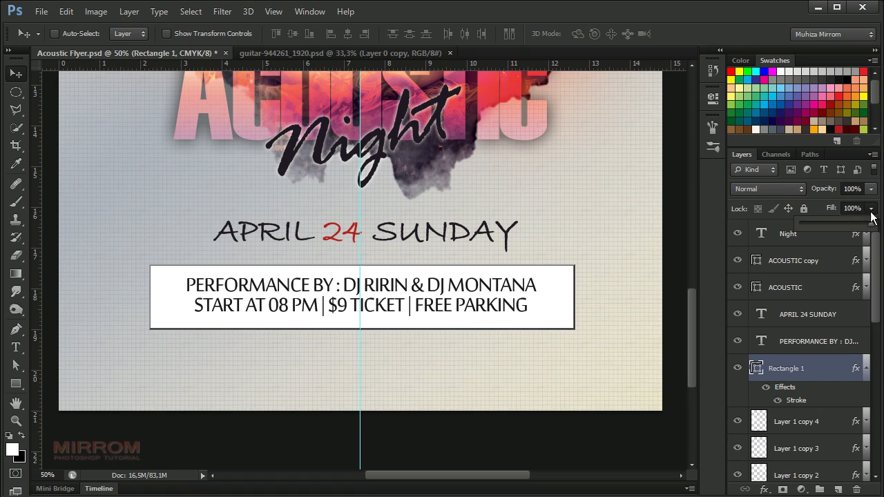
left_click_drag(842, 225, 796, 225)
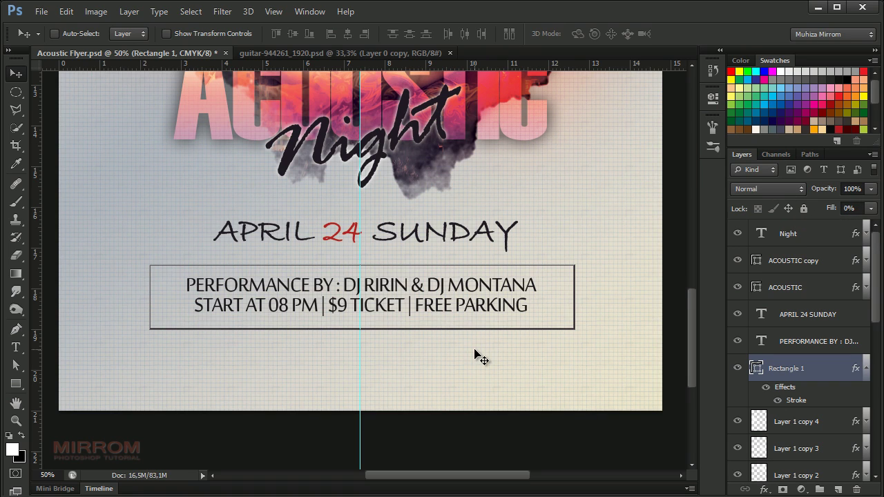
Nudge the APRIL 24 SUNDAY date text down and left, then slightly right
left_click(867, 368)
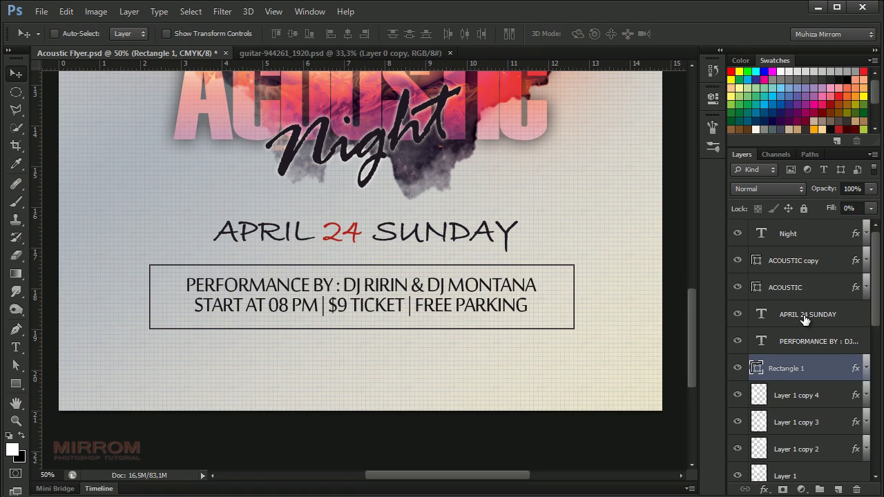
left_click(805, 318)
key("shift+Down")
key("shift+Left")
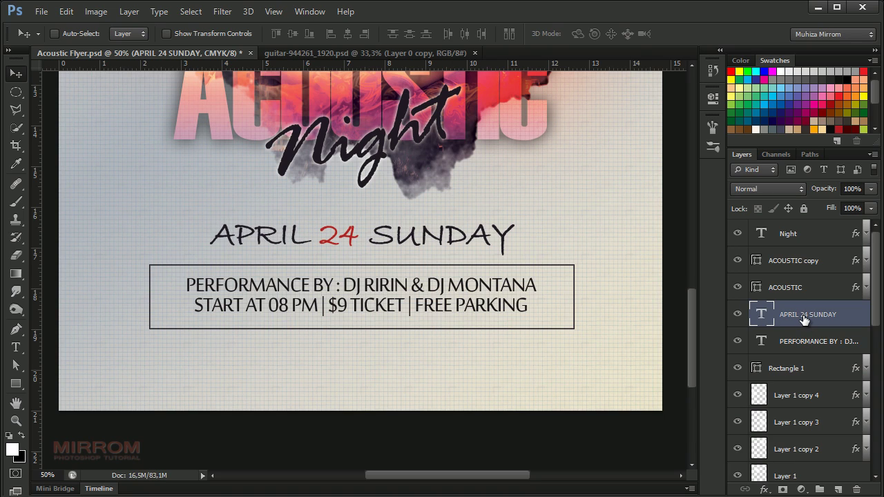
key("Right")
key("Right")
key("Right")
key("Right")
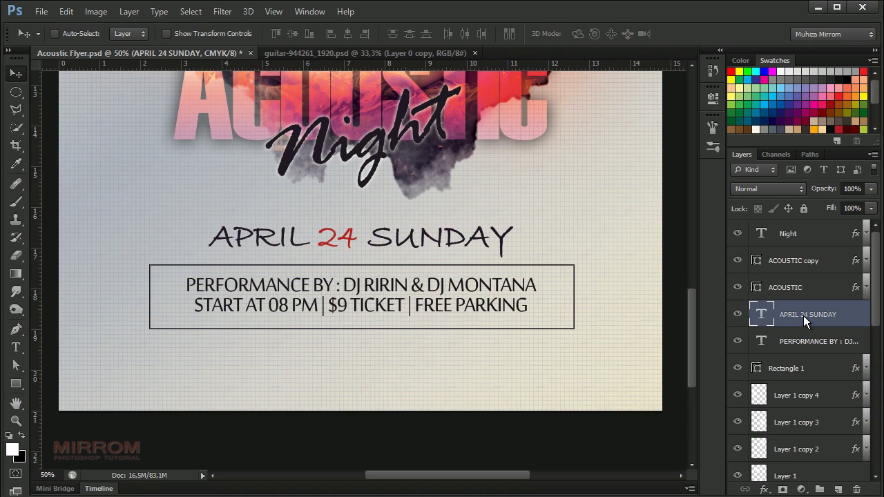
key("Right")
key("Right")
left_click(808, 404)
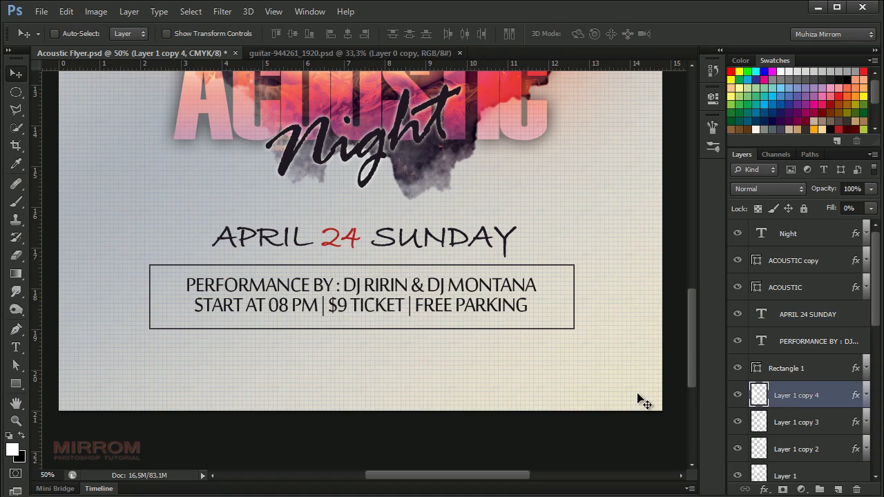
key("t")
left_click(344, 377)
type("WWW.ACOUSTICNIGHT.COM")
left_click(608, 35)
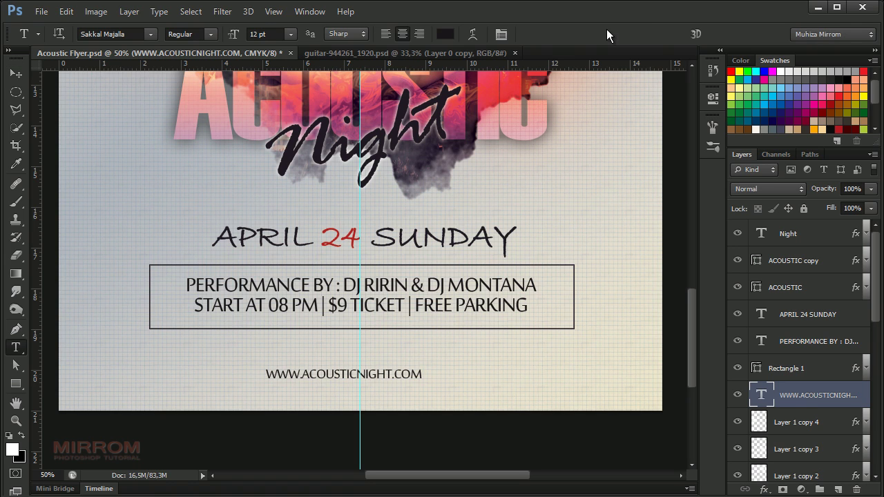
key("v")
key("shift+Right")
key("shift+Right")
key("shift+Right")
key("shift+Up")
key("shift+Up")
key("shift+Up")
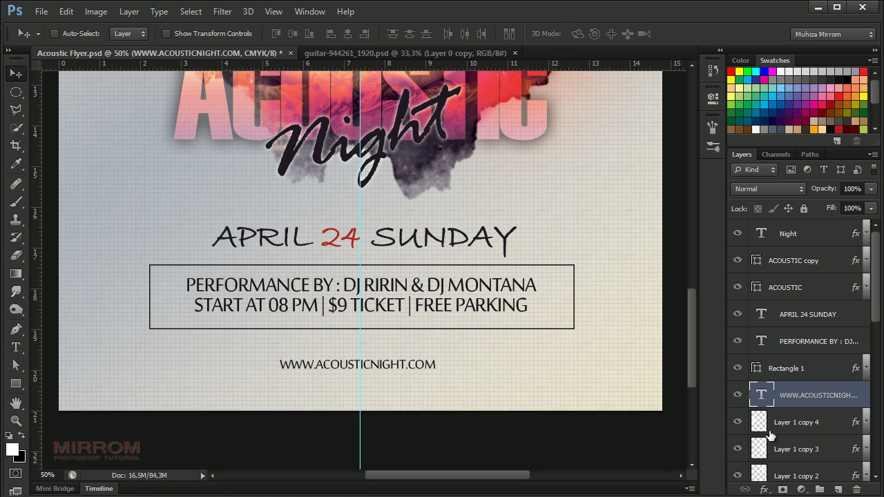
Type a two-line CLUB NAME / PRESENTS near the top of the flyer
left_click(771, 434)
scroll(404, 290, "up", 5)
key("t")
left_click(342, 154)
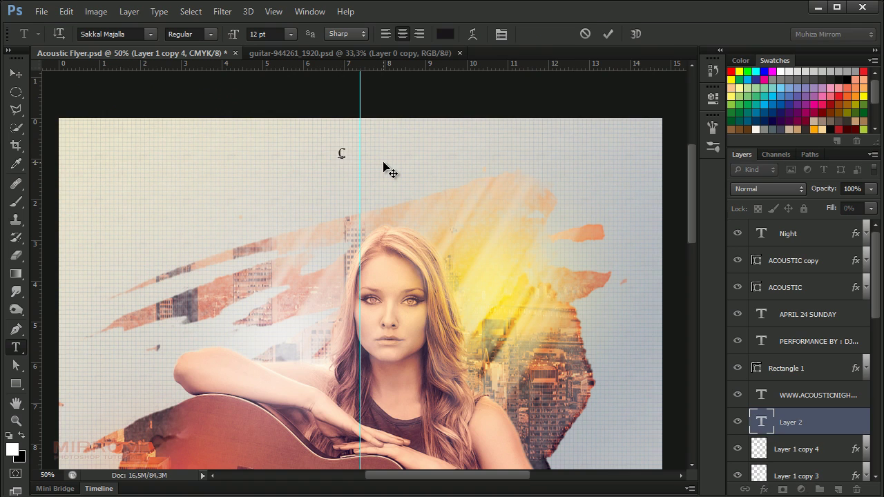
type("CLUB NAME")
key("Return")
type("PRESENTS")
Tighten the club text's line spacing, centre it on the guide, and zoom out to the whole flyer
left_click(608, 35)
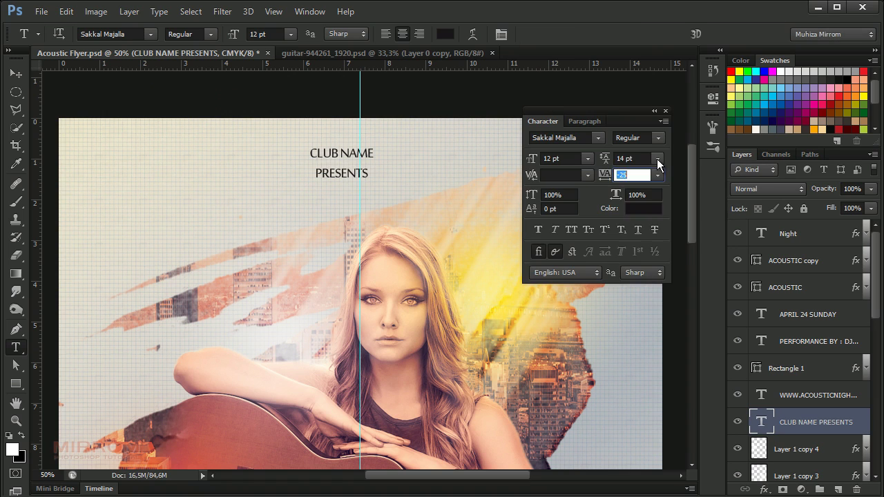
left_click(657, 159)
left_click(643, 217)
key("v")
key("shift+Right")
key("shift+Right")
key("shift+Right")
key("shift+Up")
key("shift+Up")
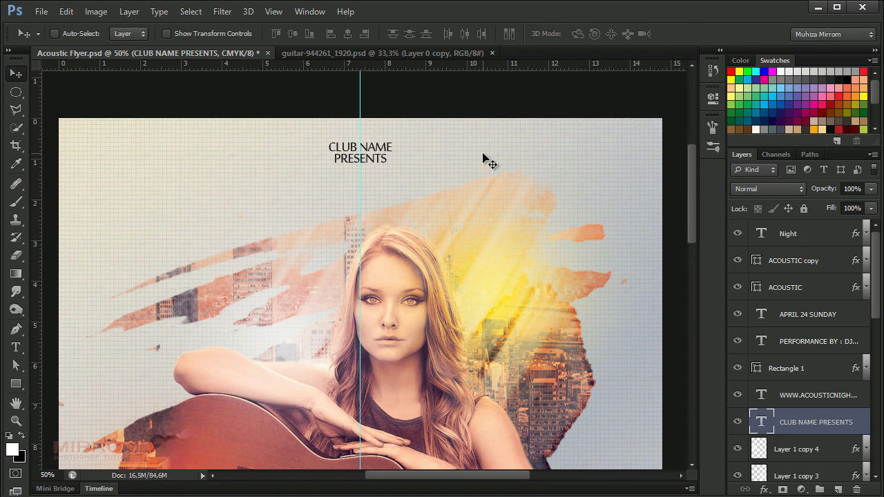
key("ctrl+0")
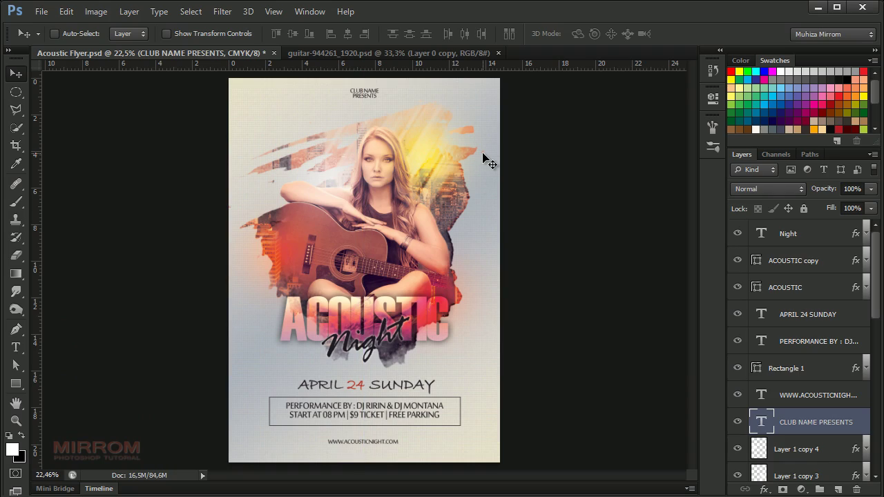